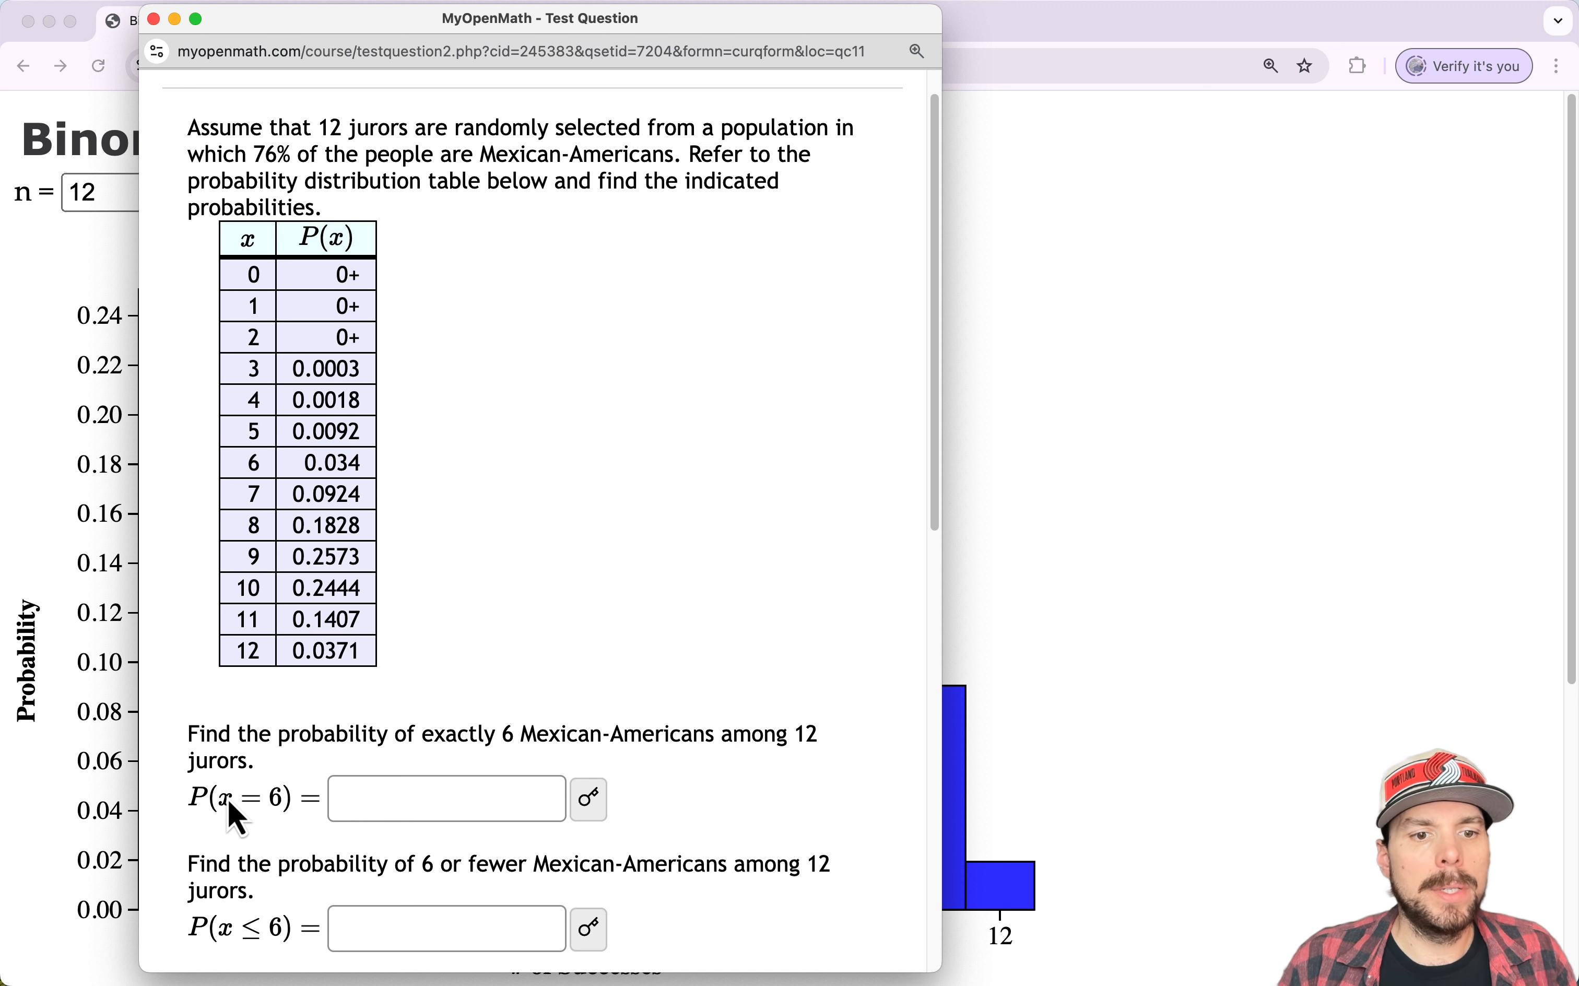
Review the probabilities requested in the juror question and highlight the table's probability for x = 6.
scroll(248, 808, down, 5)
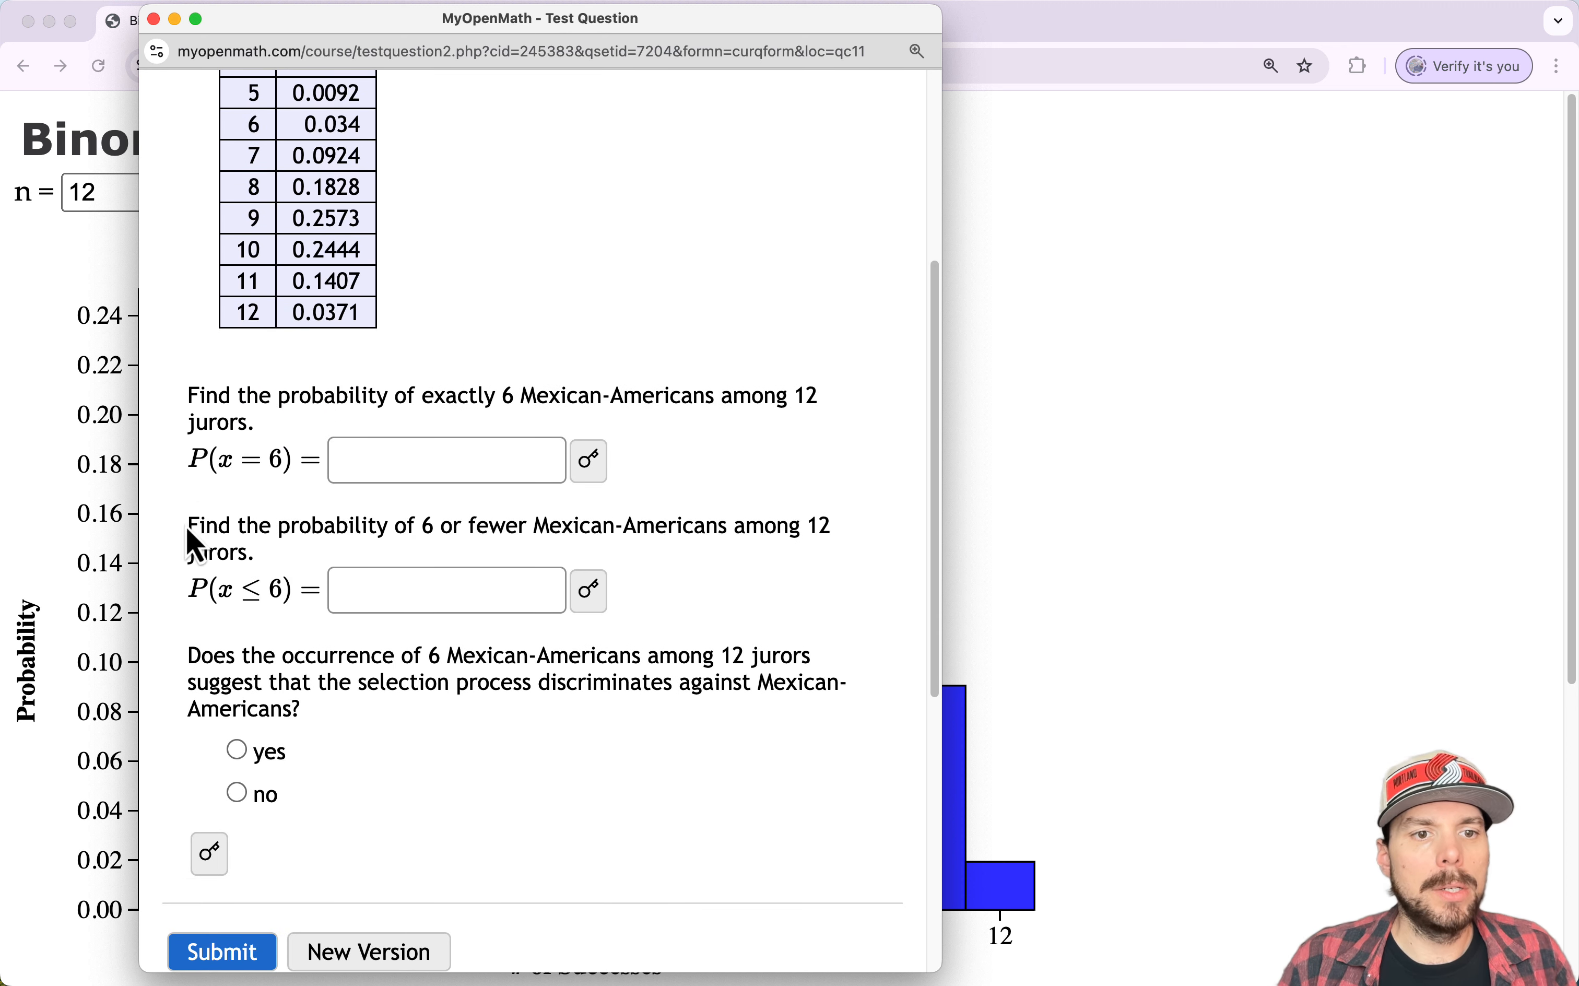
drag(188, 530, 281, 592)
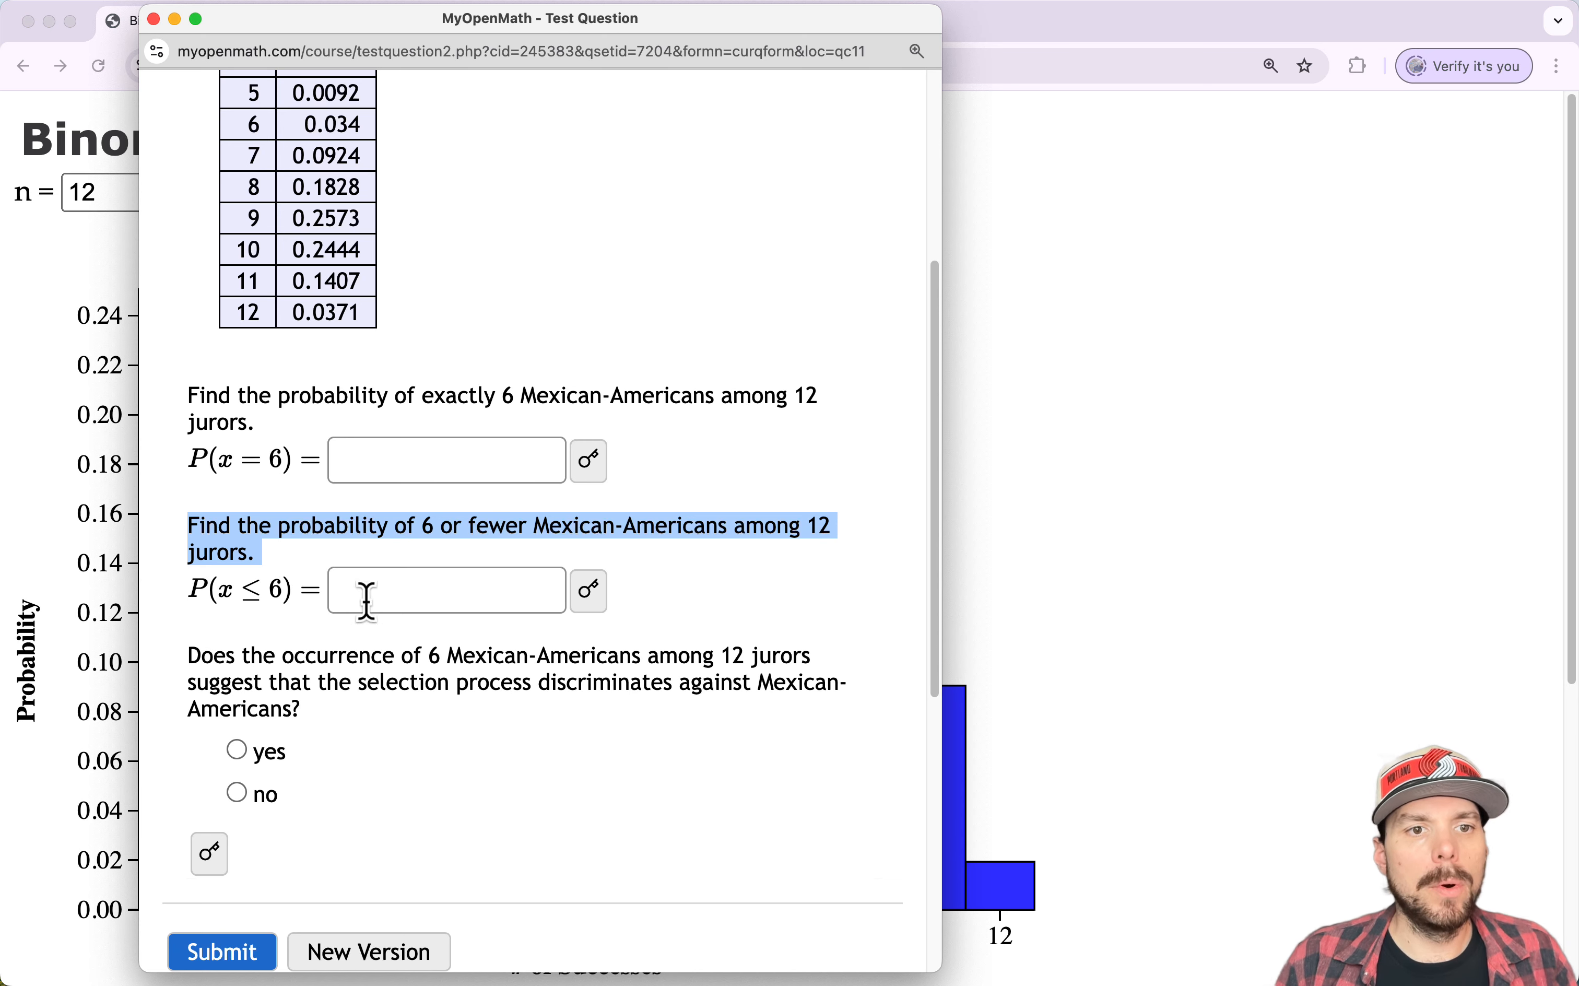
scroll(362, 606, up, 5)
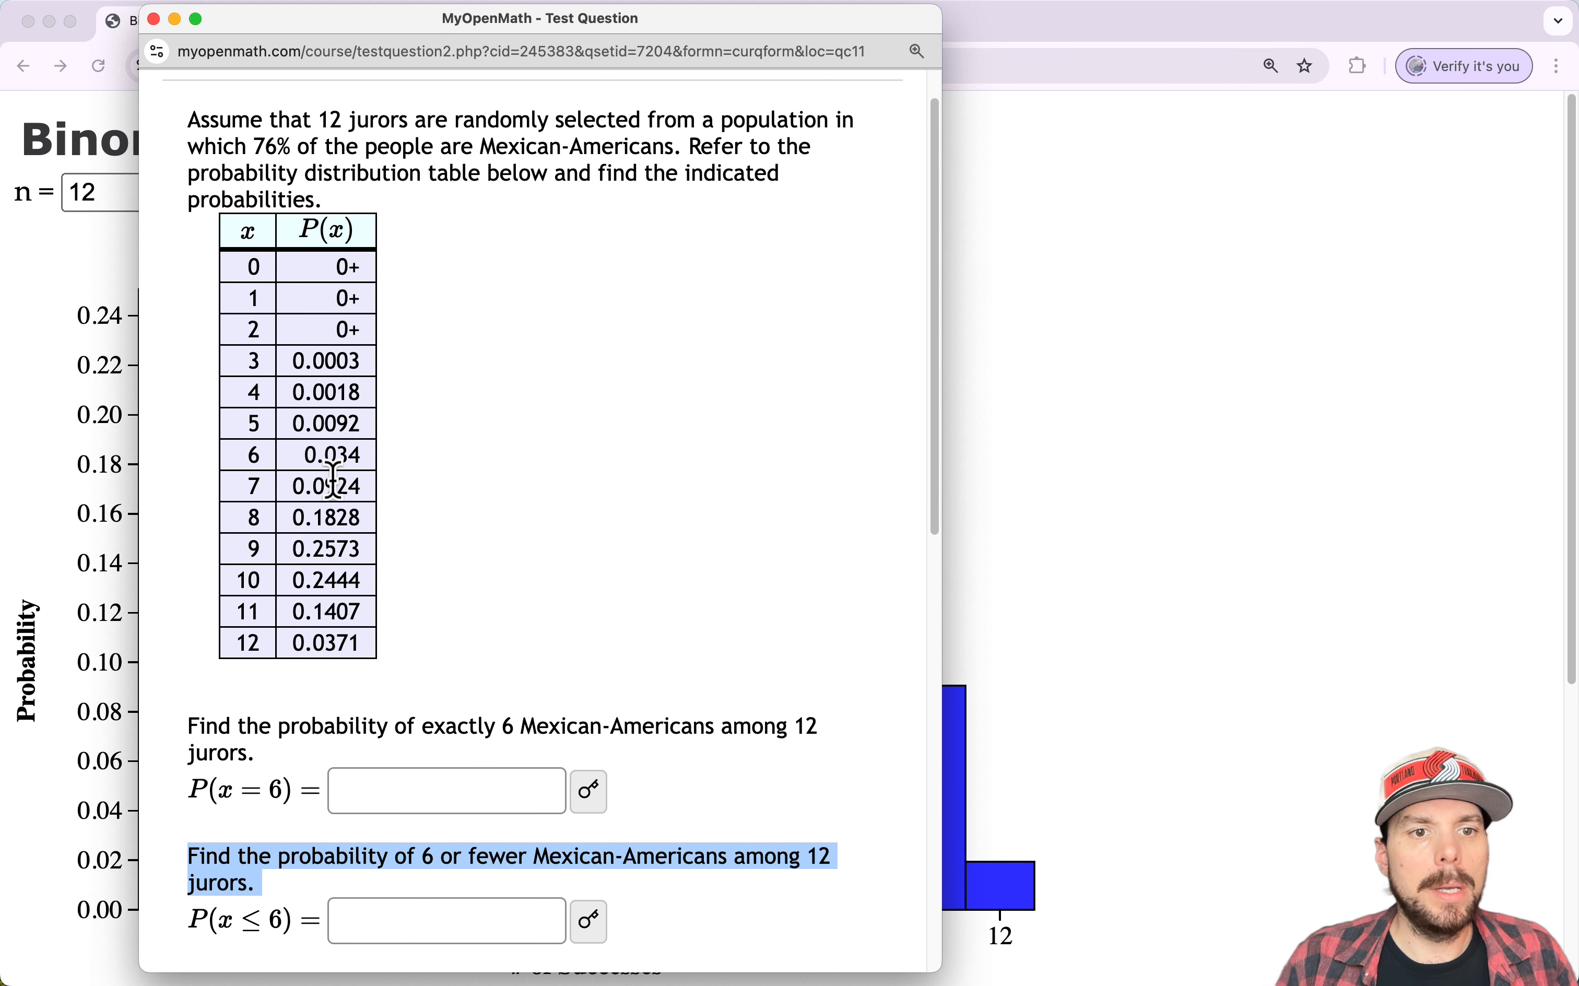
drag(363, 455, 301, 451)
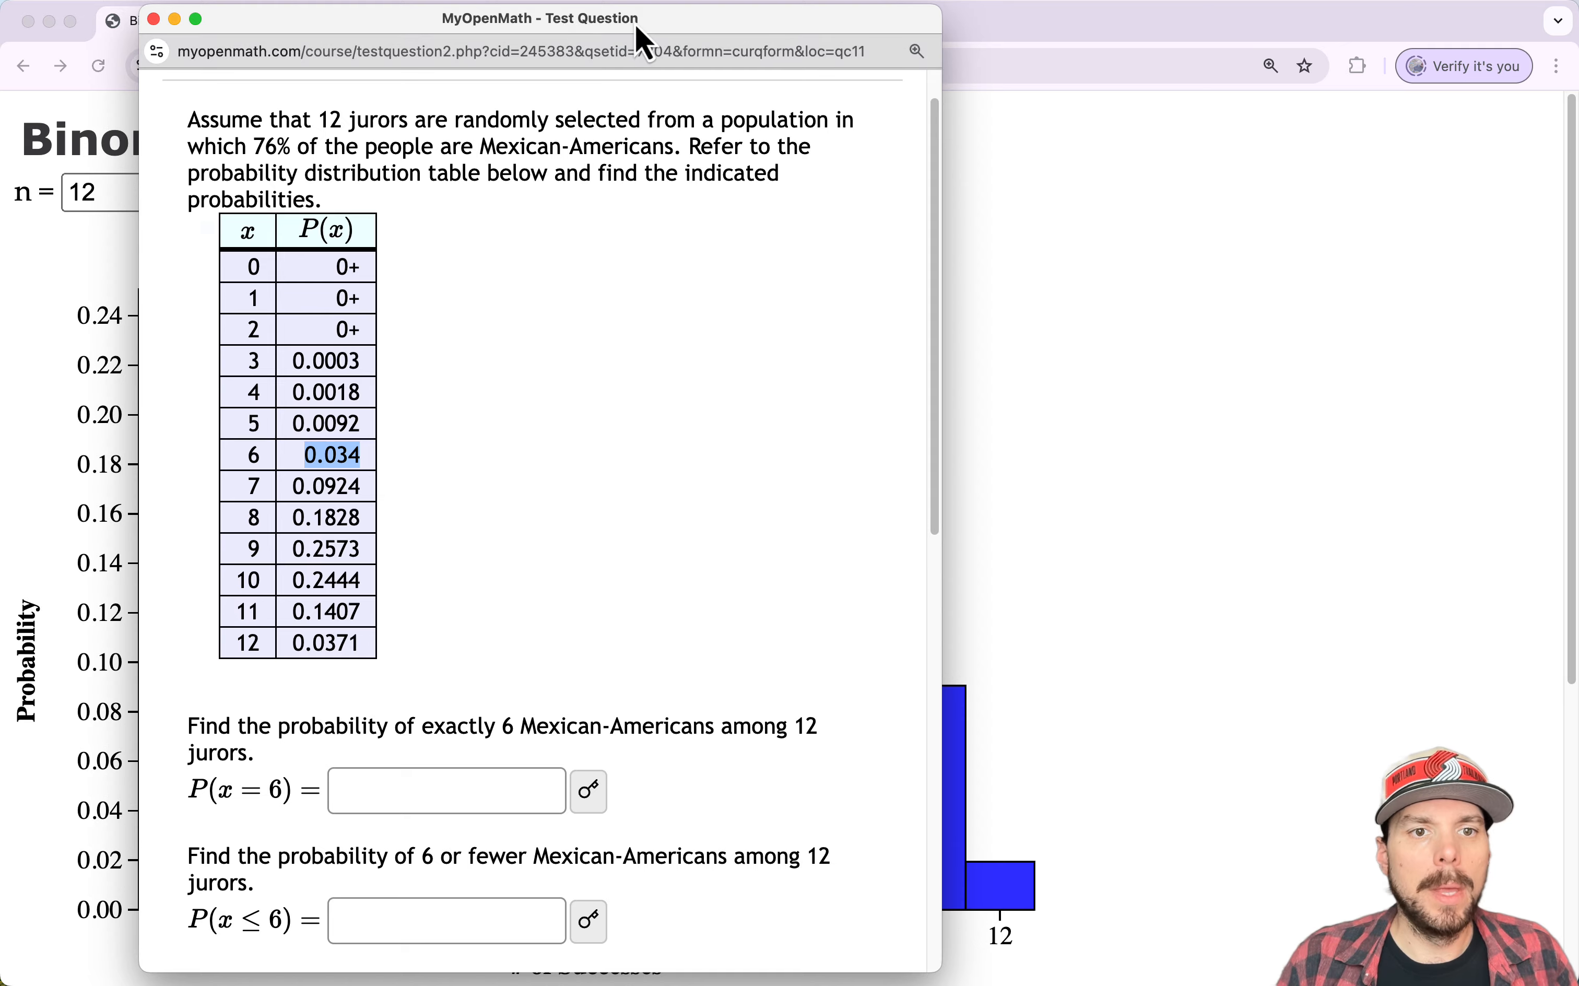
Move the question window aside, set the success probability p to 0.76, and replot the binomial distribution.
drag(642, 45, 1306, 11)
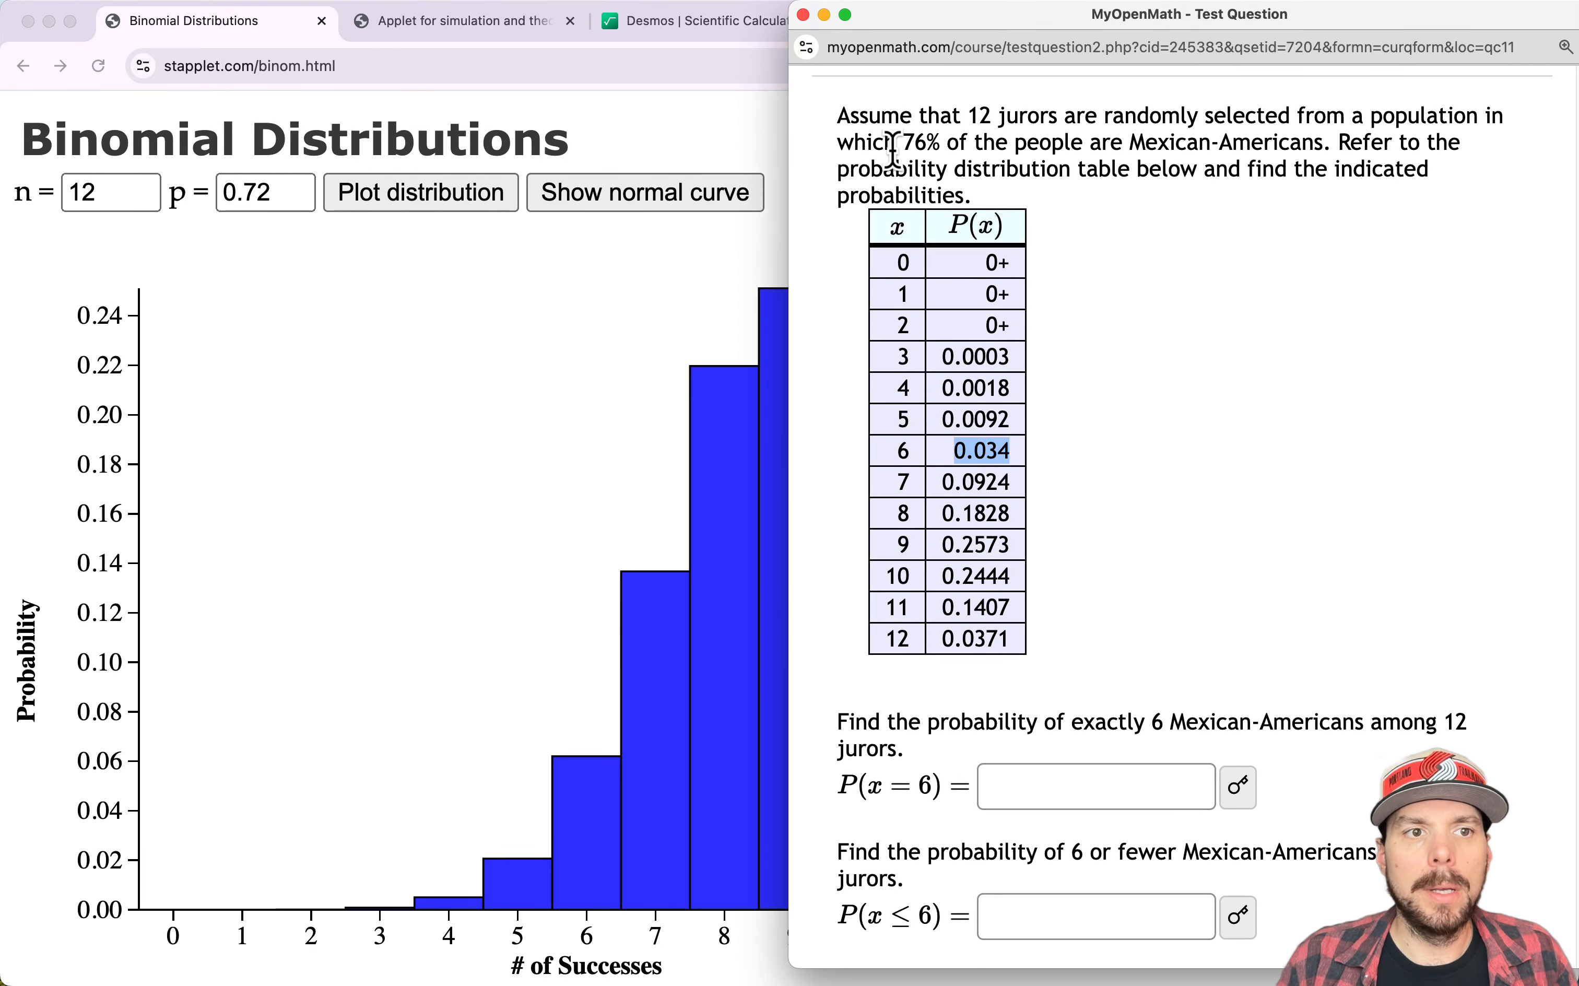
click(273, 196)
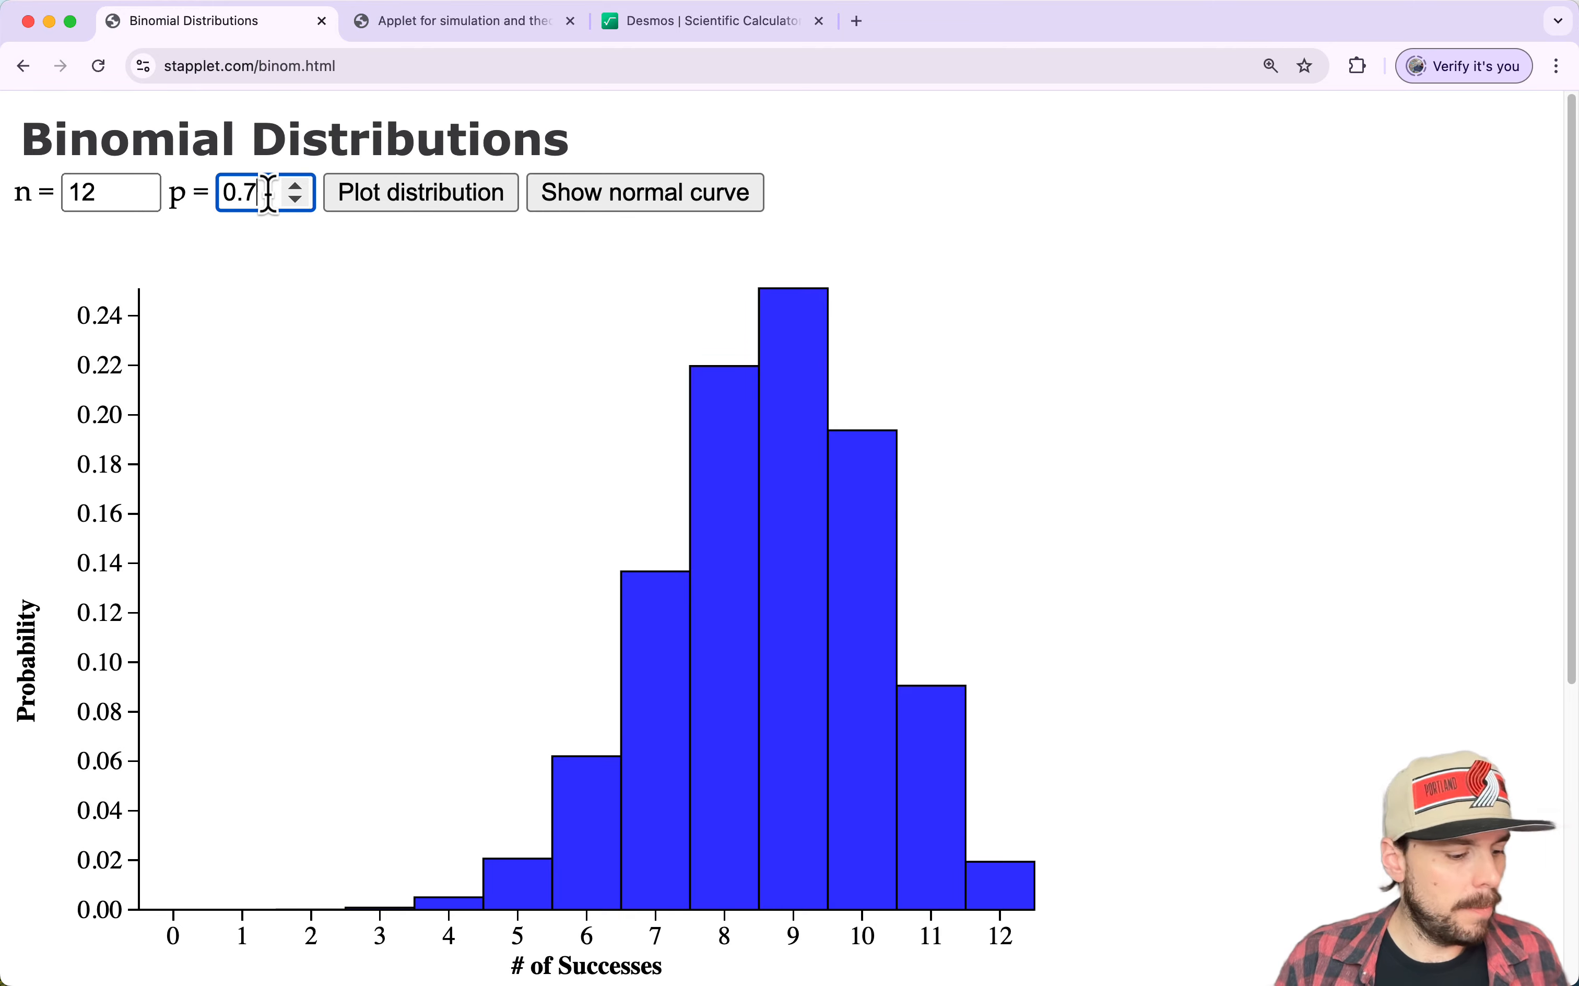
text(6)
click(398, 207)
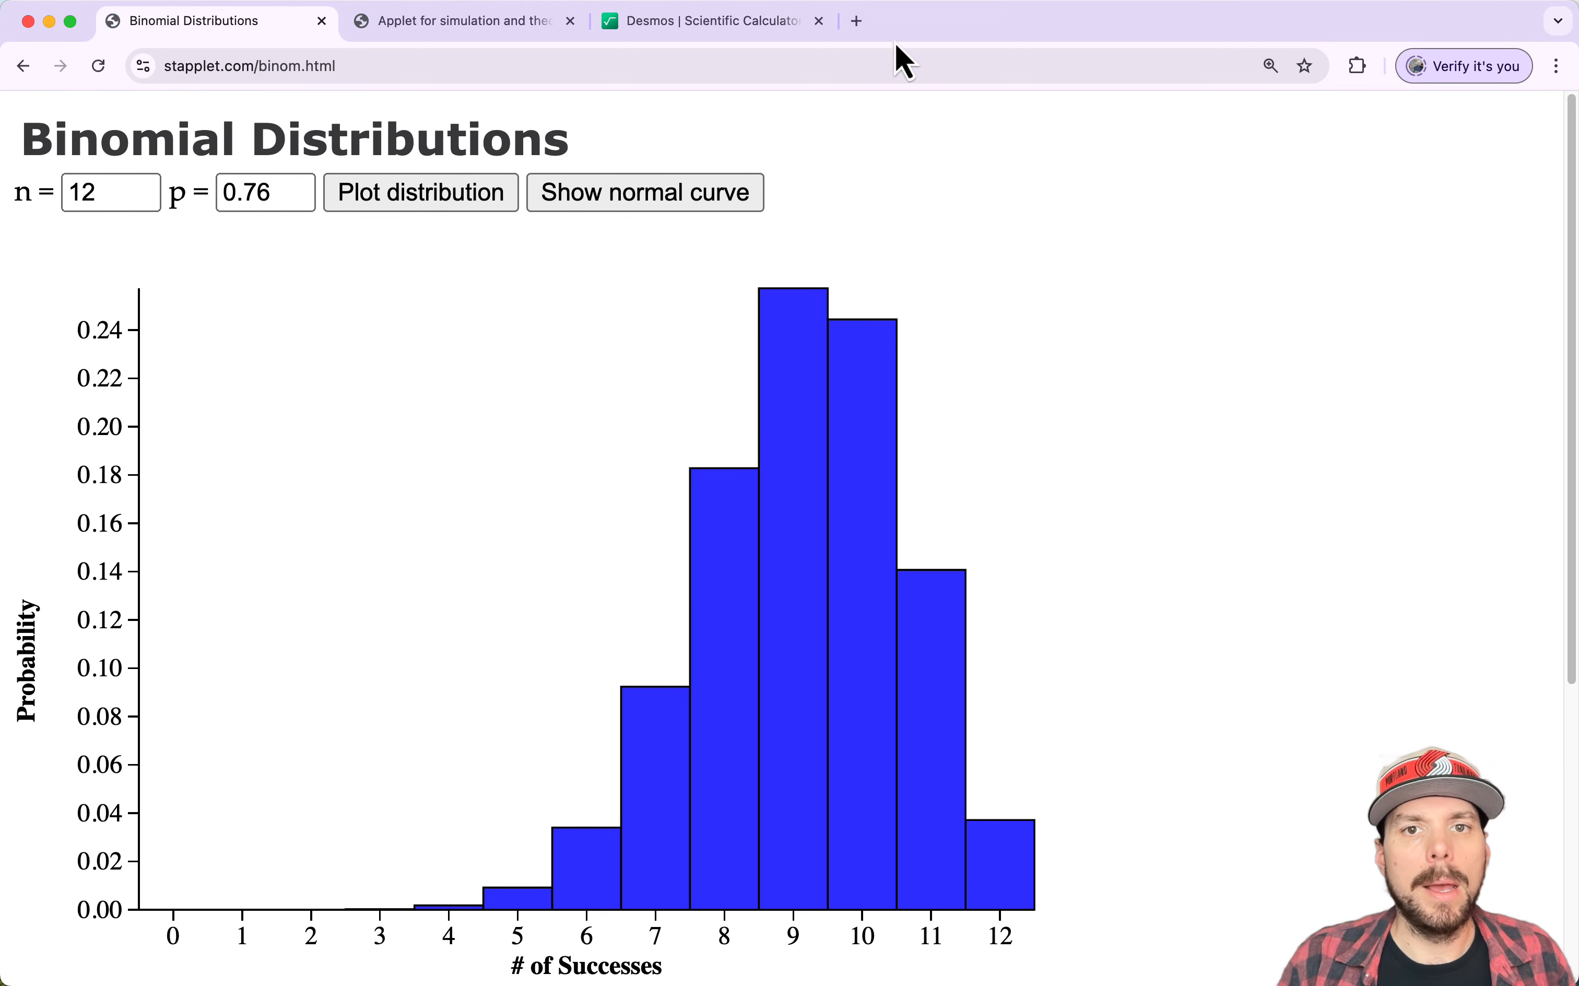
Bring the juror question back up for another check, move it out of the way, and return to the binomial plot.
key(ctrl+Up)
click(1261, 652)
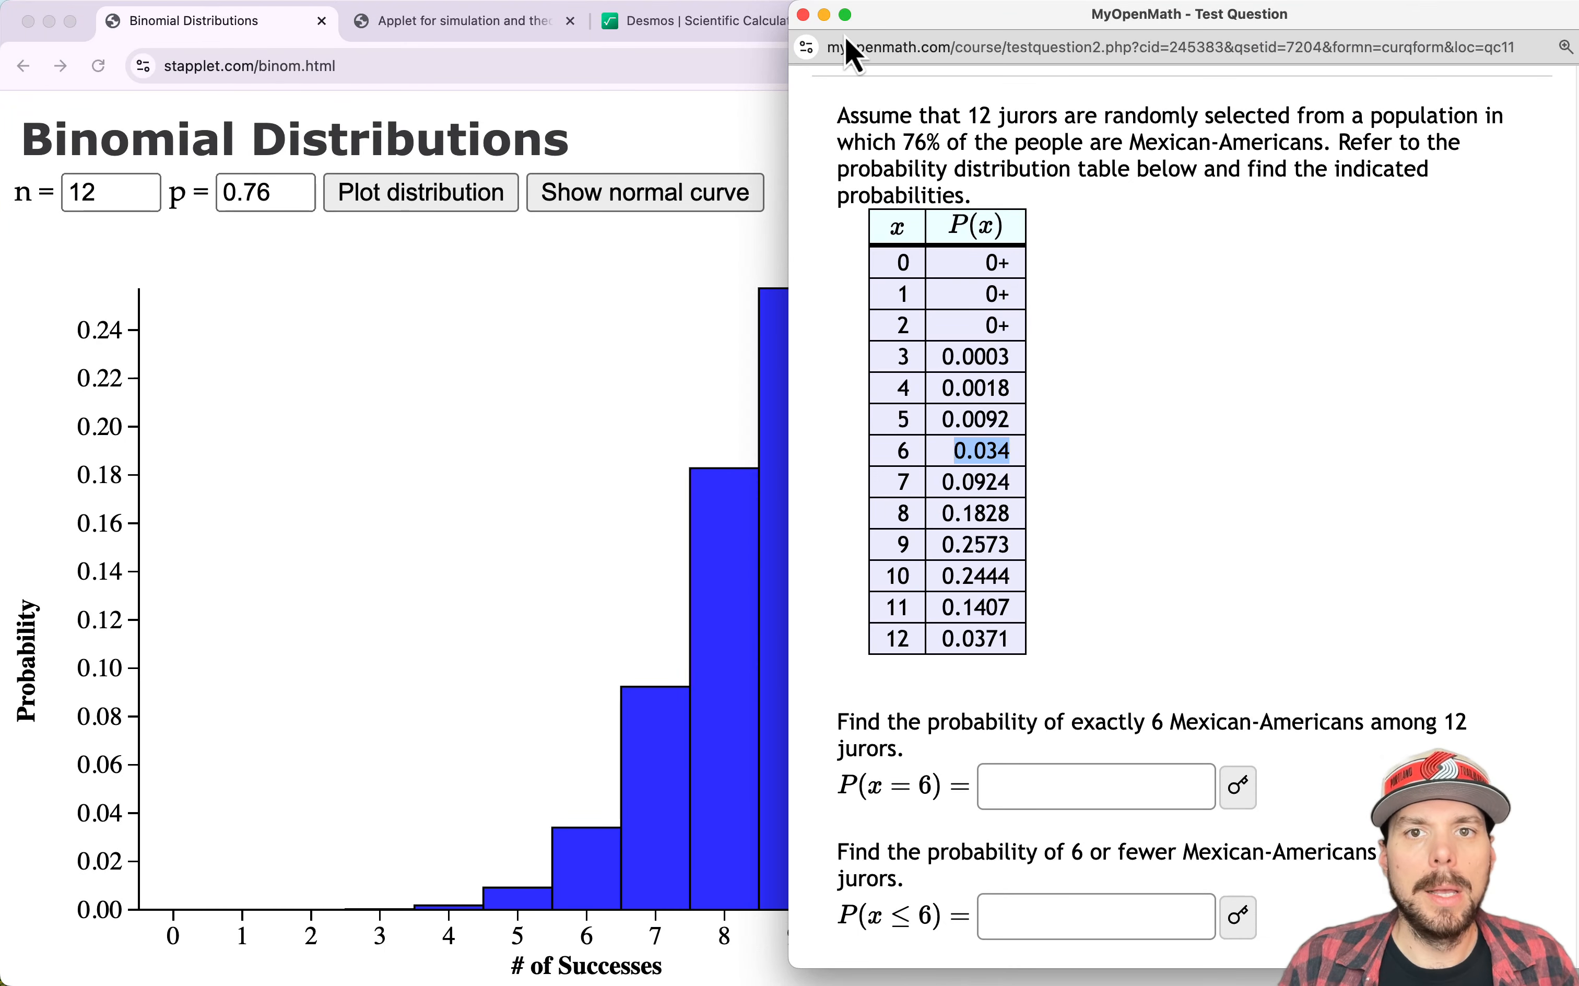
drag(911, 29, 987, 950)
click(1131, 705)
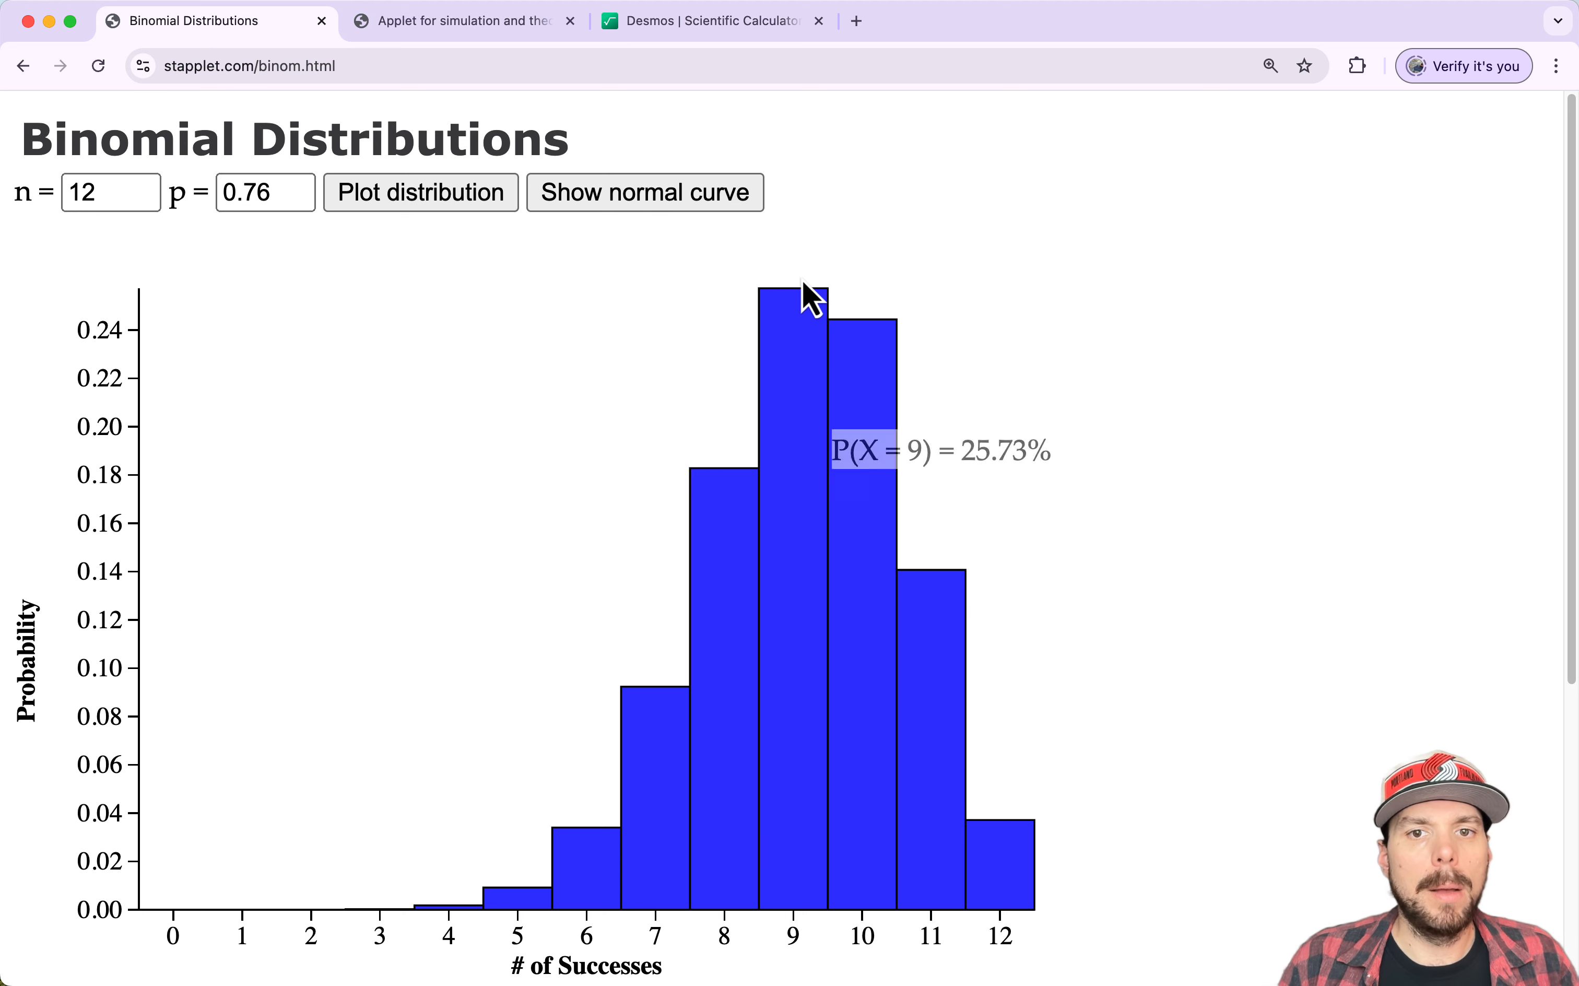
Inspect the probabilities of individual bars in the plot and highlight the distribution's standard deviation.
mouse_move(801, 316)
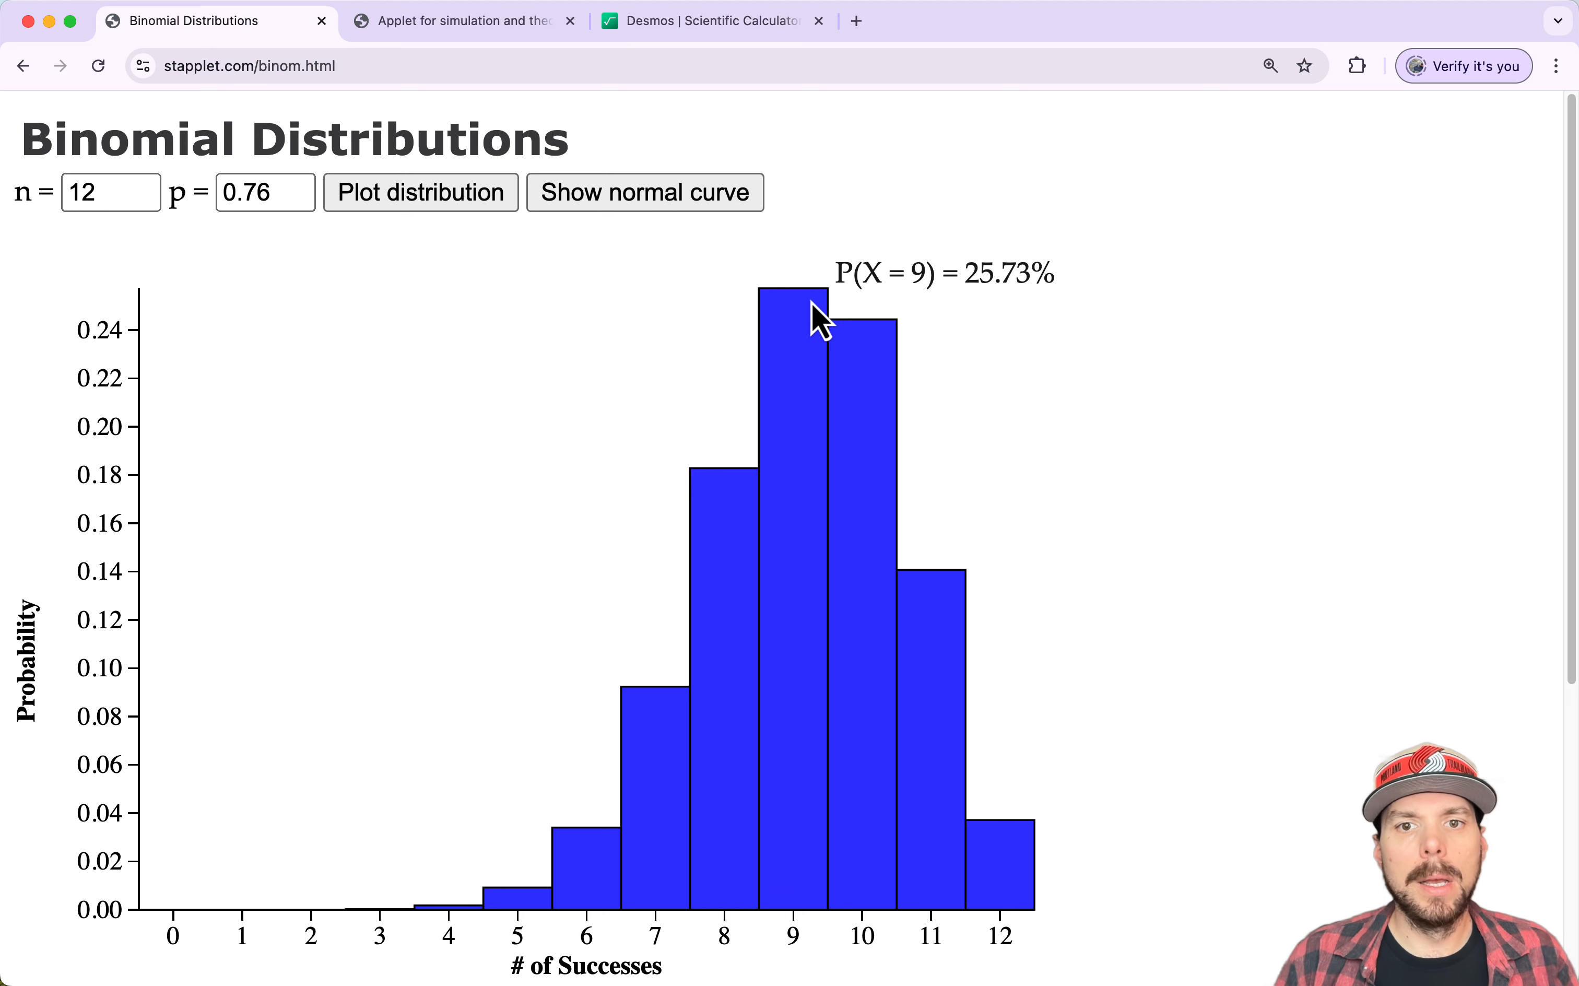
mouse_move(853, 350)
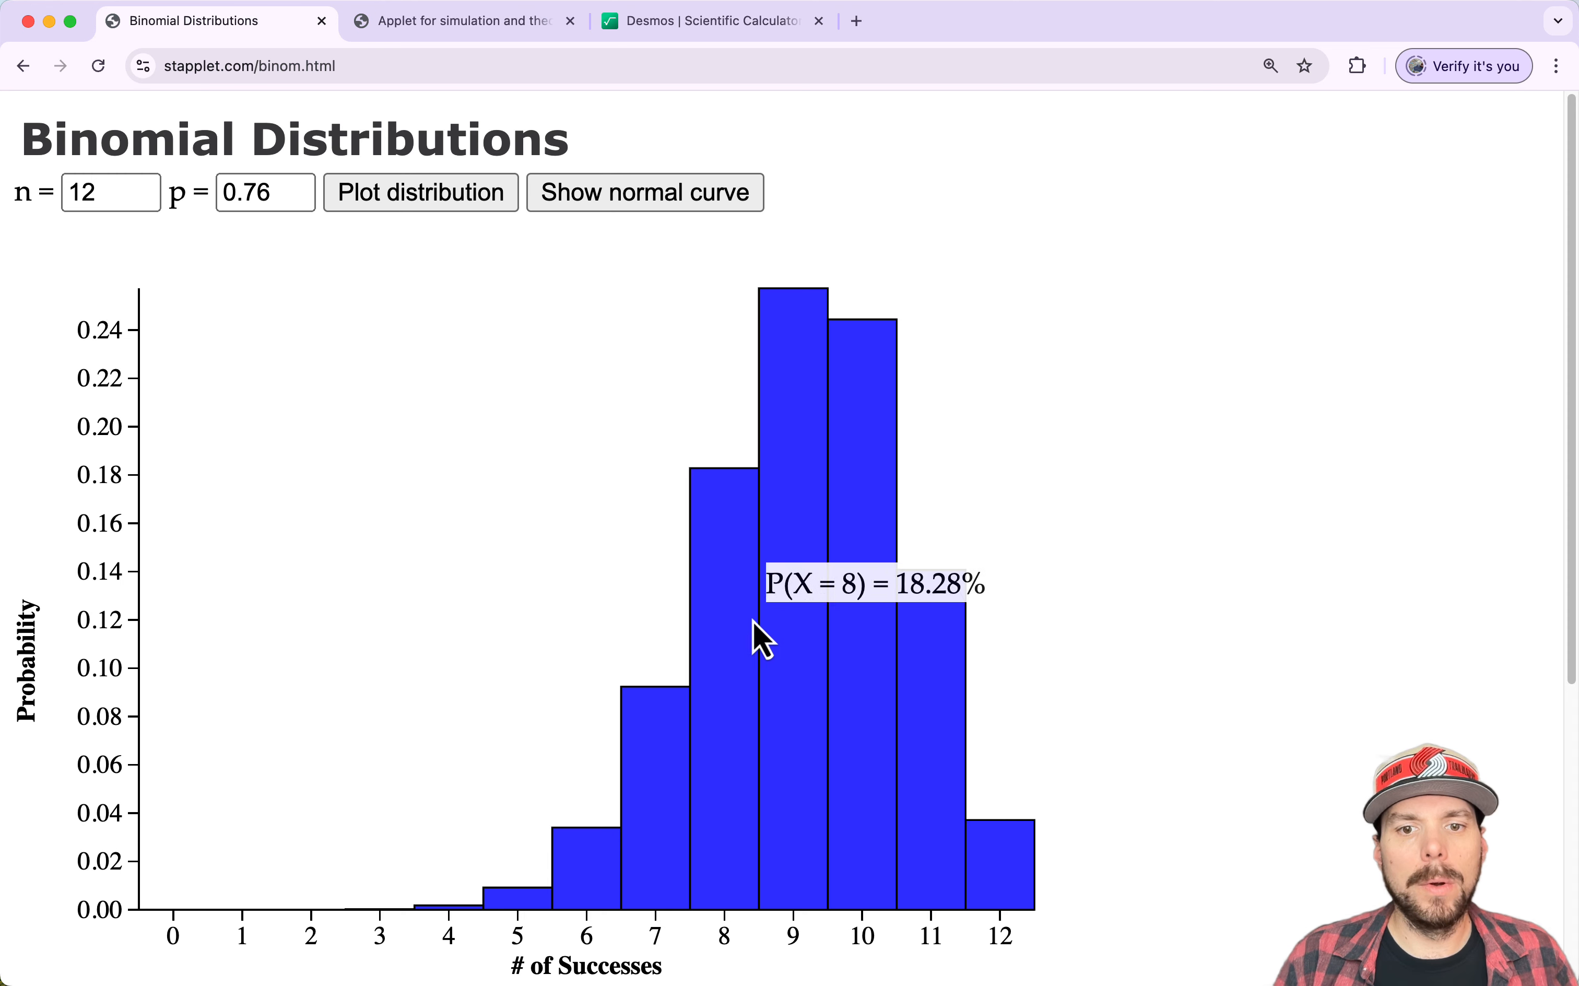
scroll(847, 652, down, 5)
drag(297, 782, 204, 776)
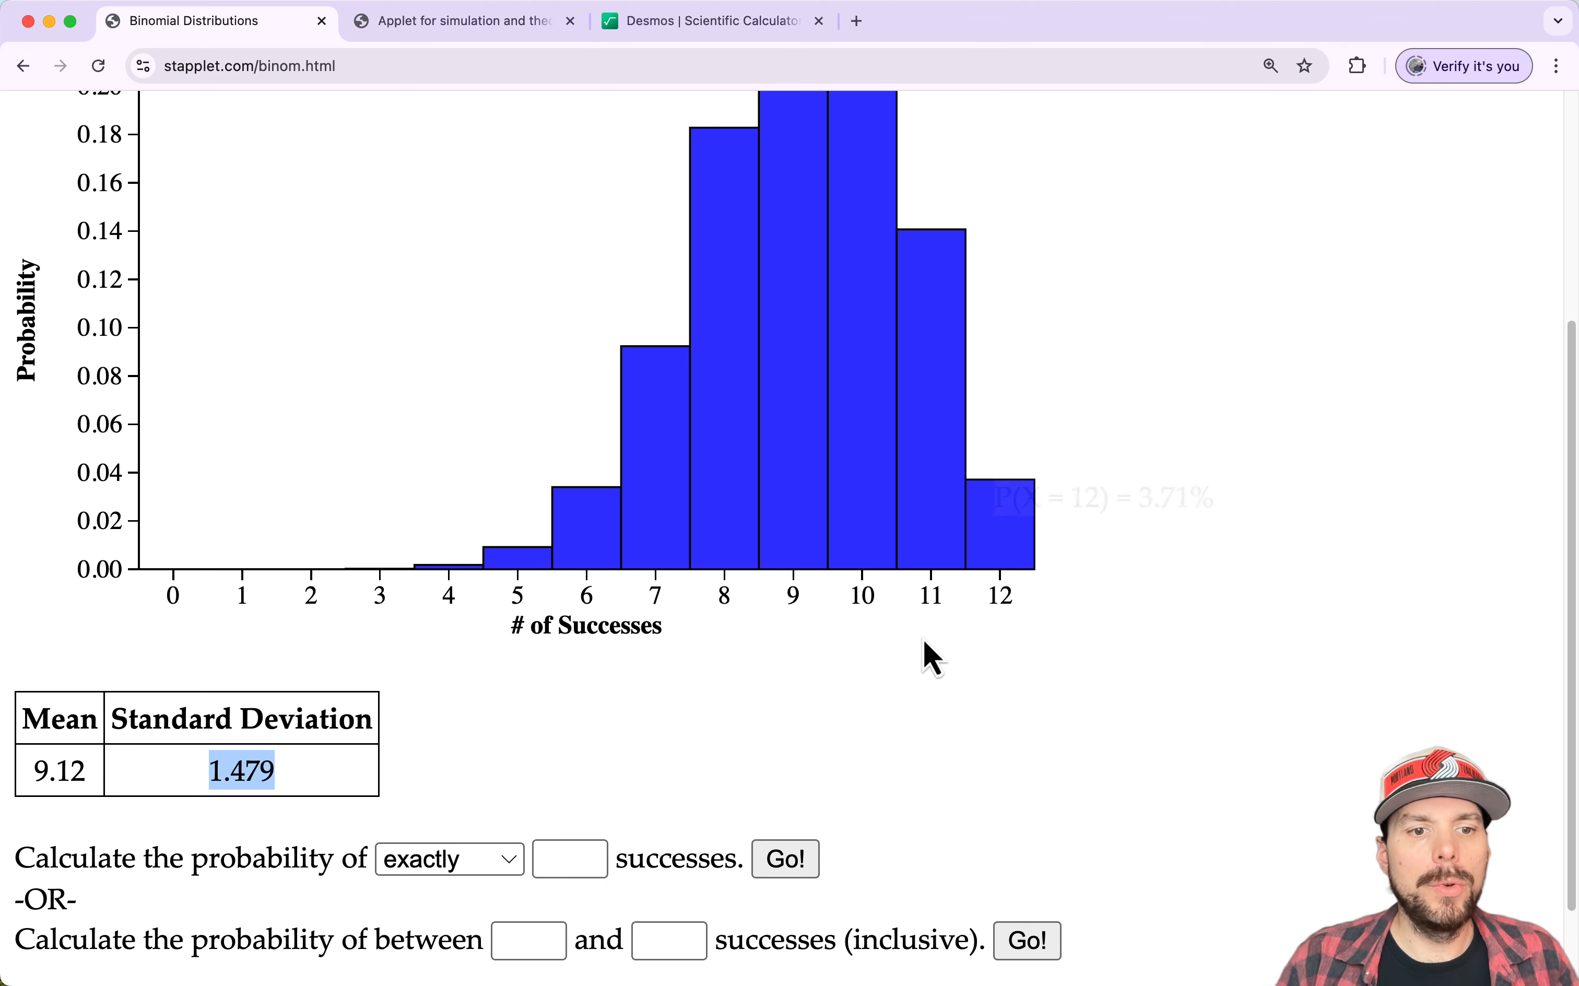
Select 9 successes on the plot, extend the selection to the range 6 to 12, and highlight the calculated probability.
click(798, 597)
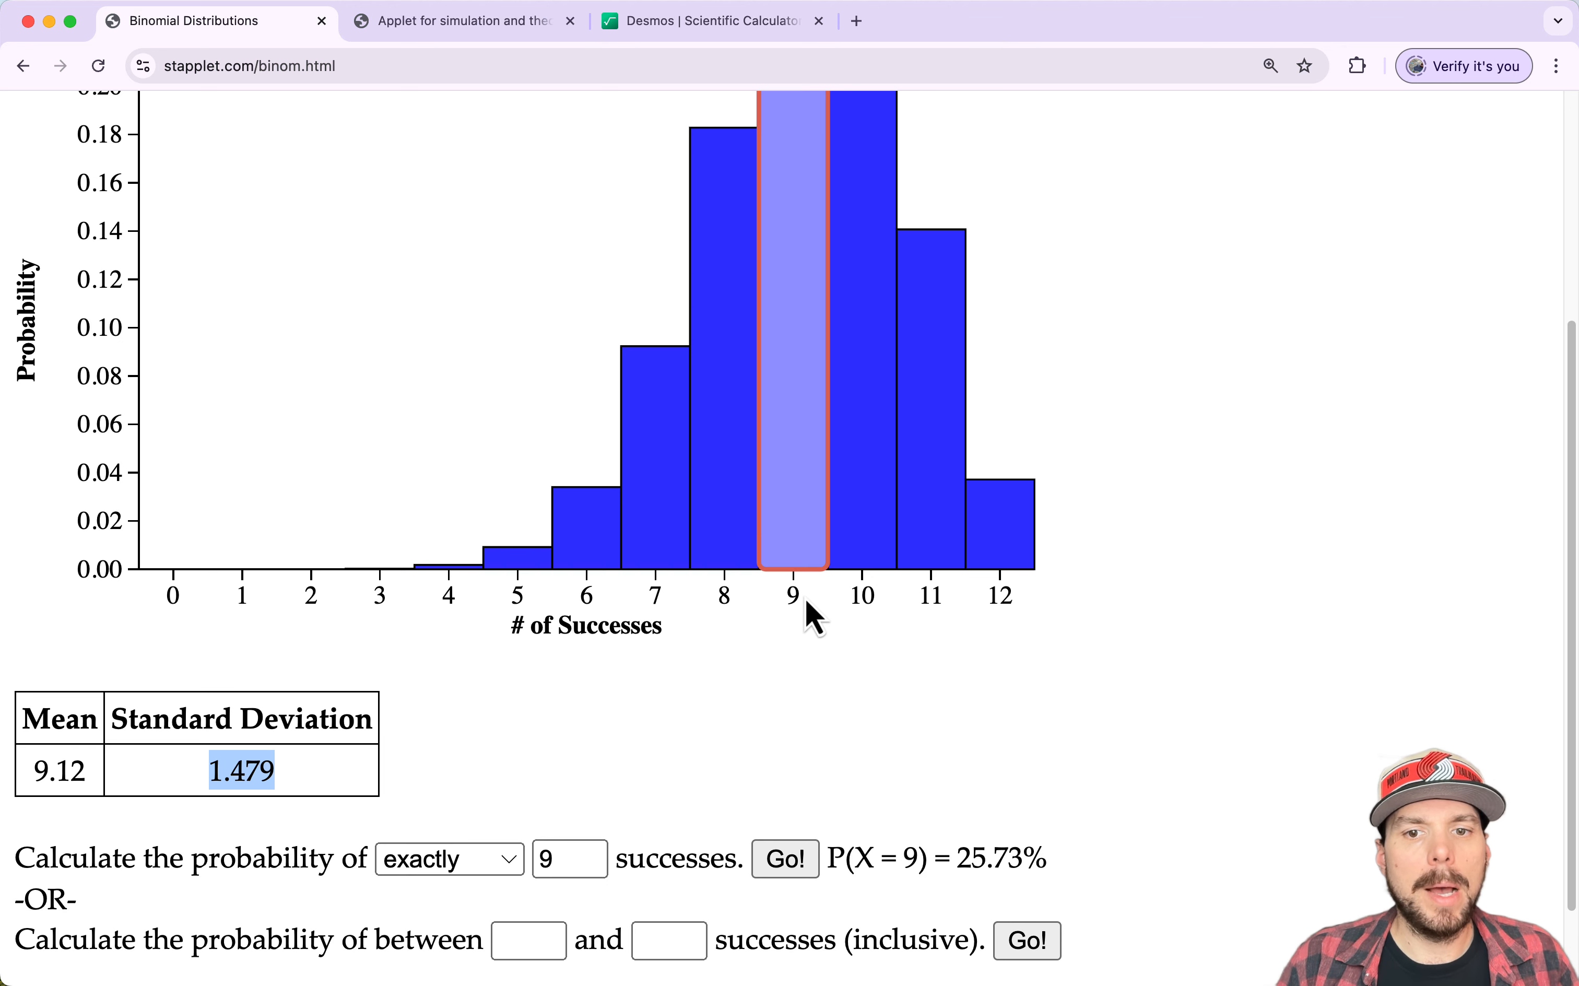
drag(790, 577, 559, 535)
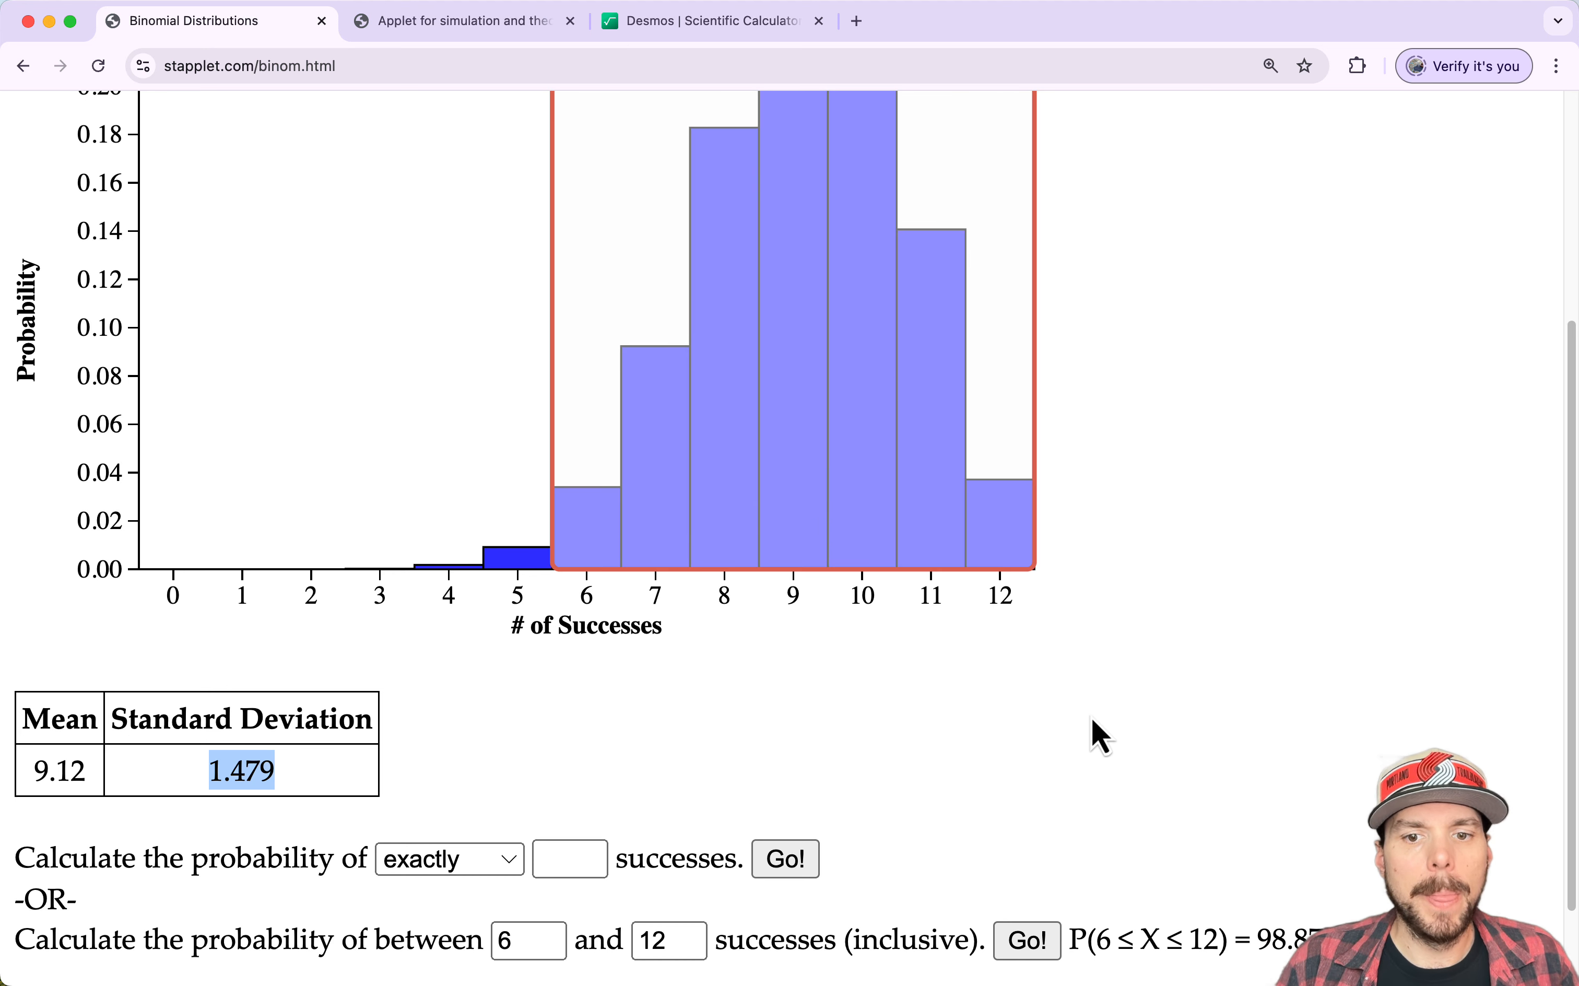
scroll(1239, 750, up, 3)
scroll(1235, 744, up, 3)
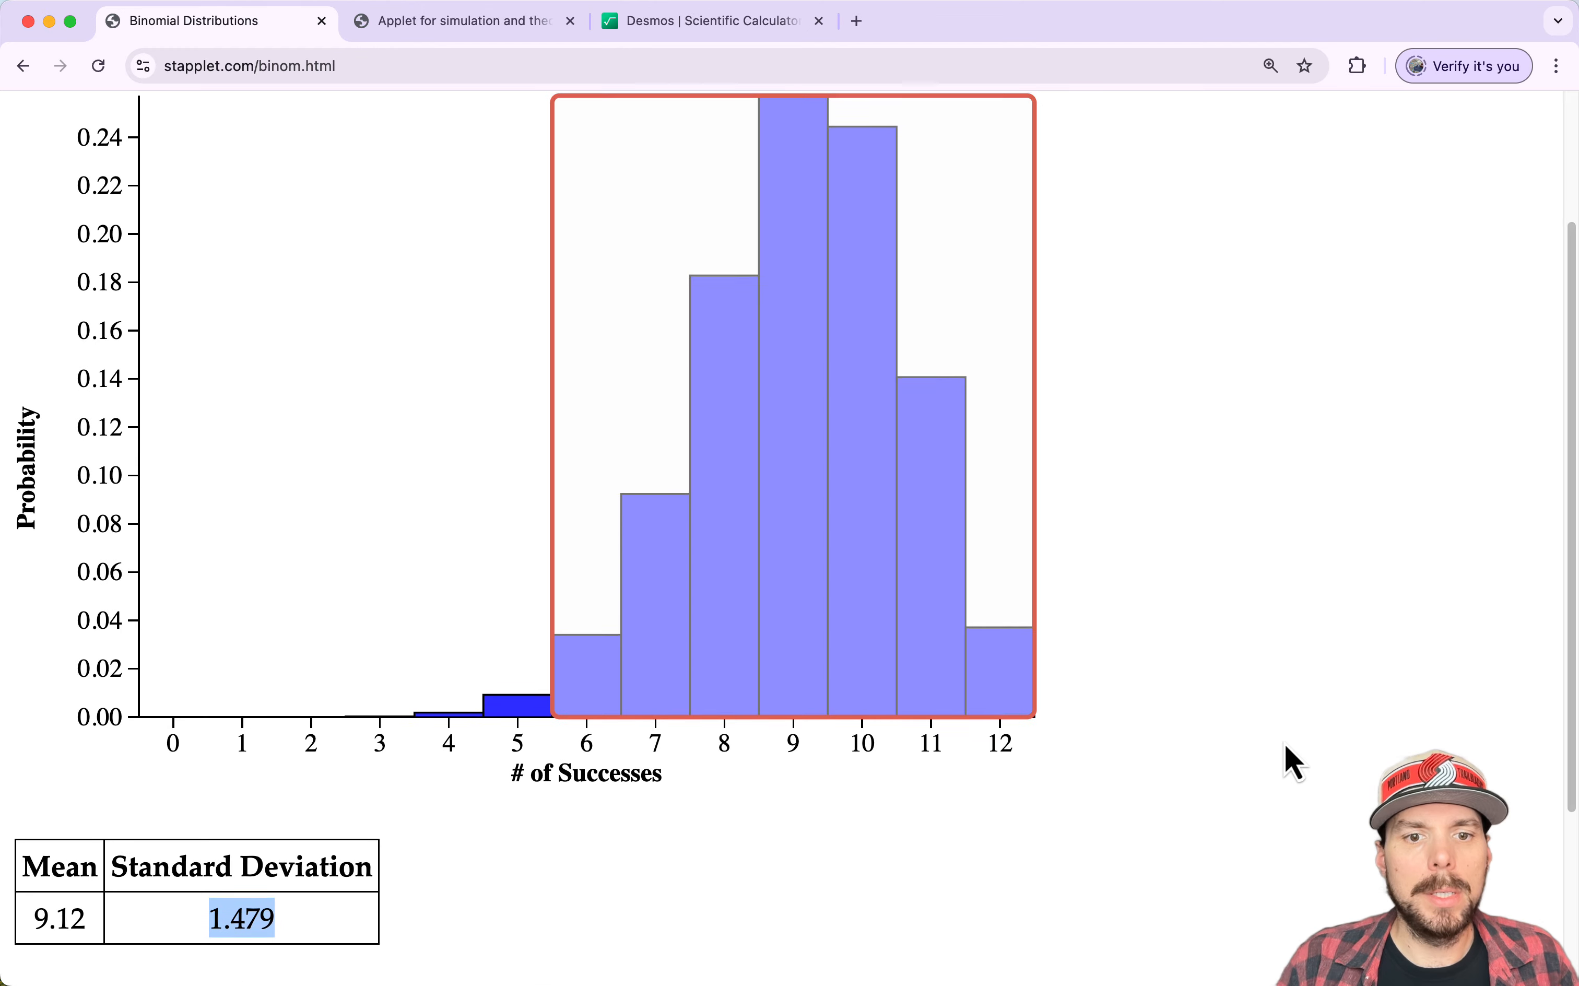
scroll(1242, 749, down, 4)
scroll(1246, 750, down, 2)
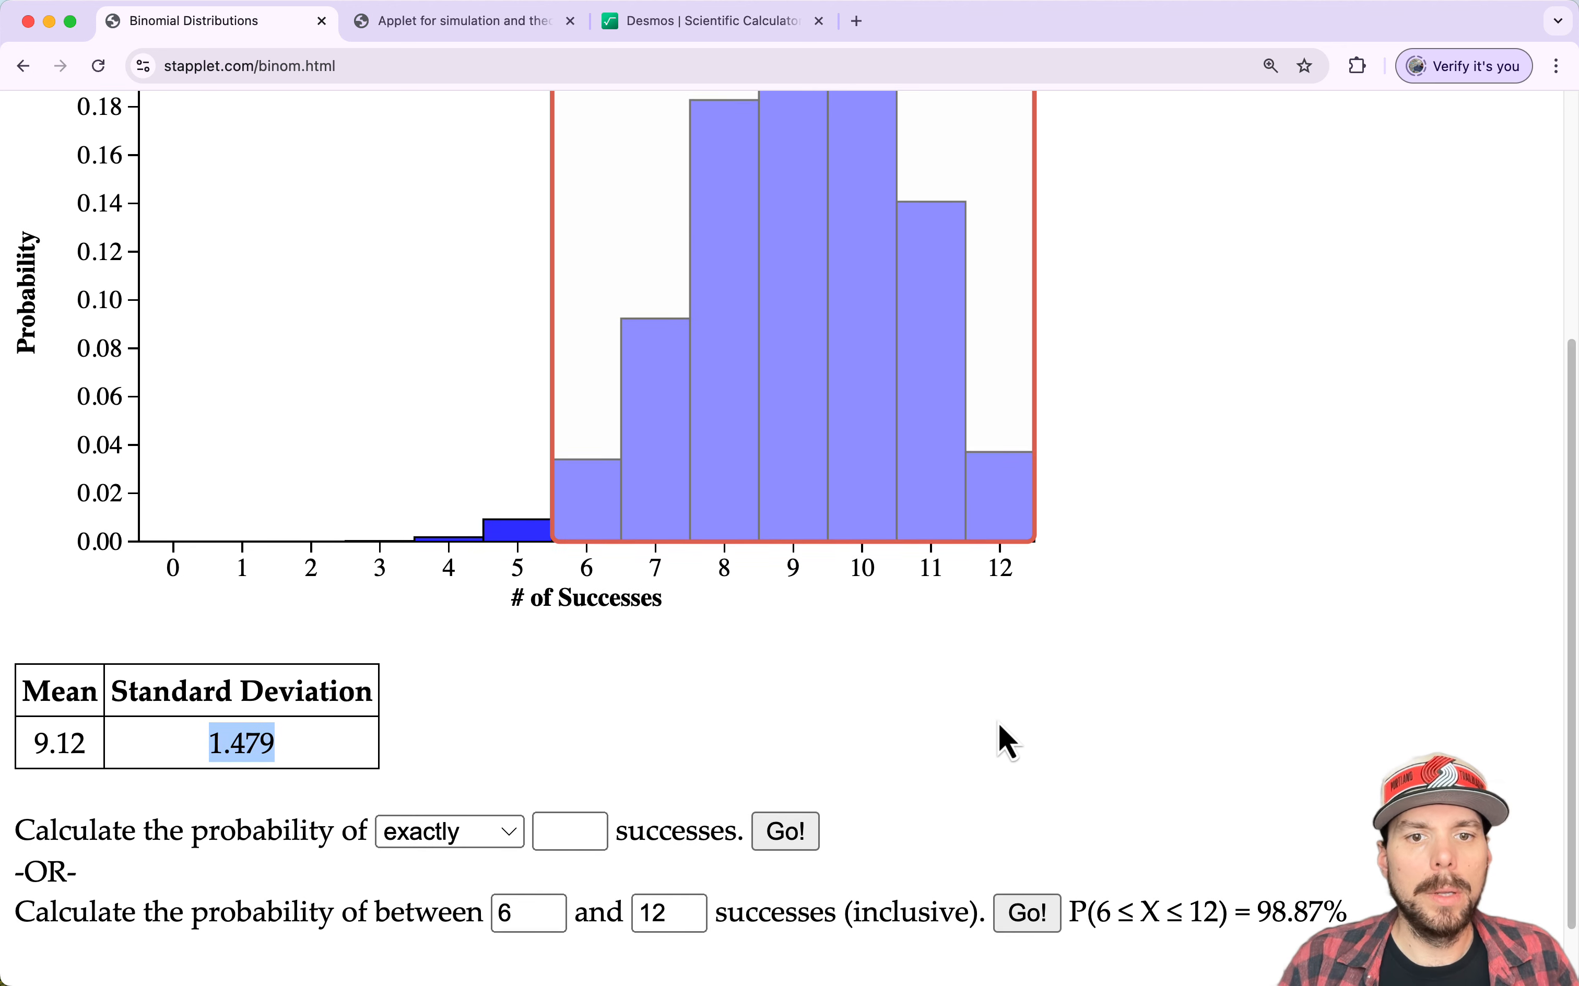
scroll(998, 724, up, 5)
scroll(1082, 779, down, 5)
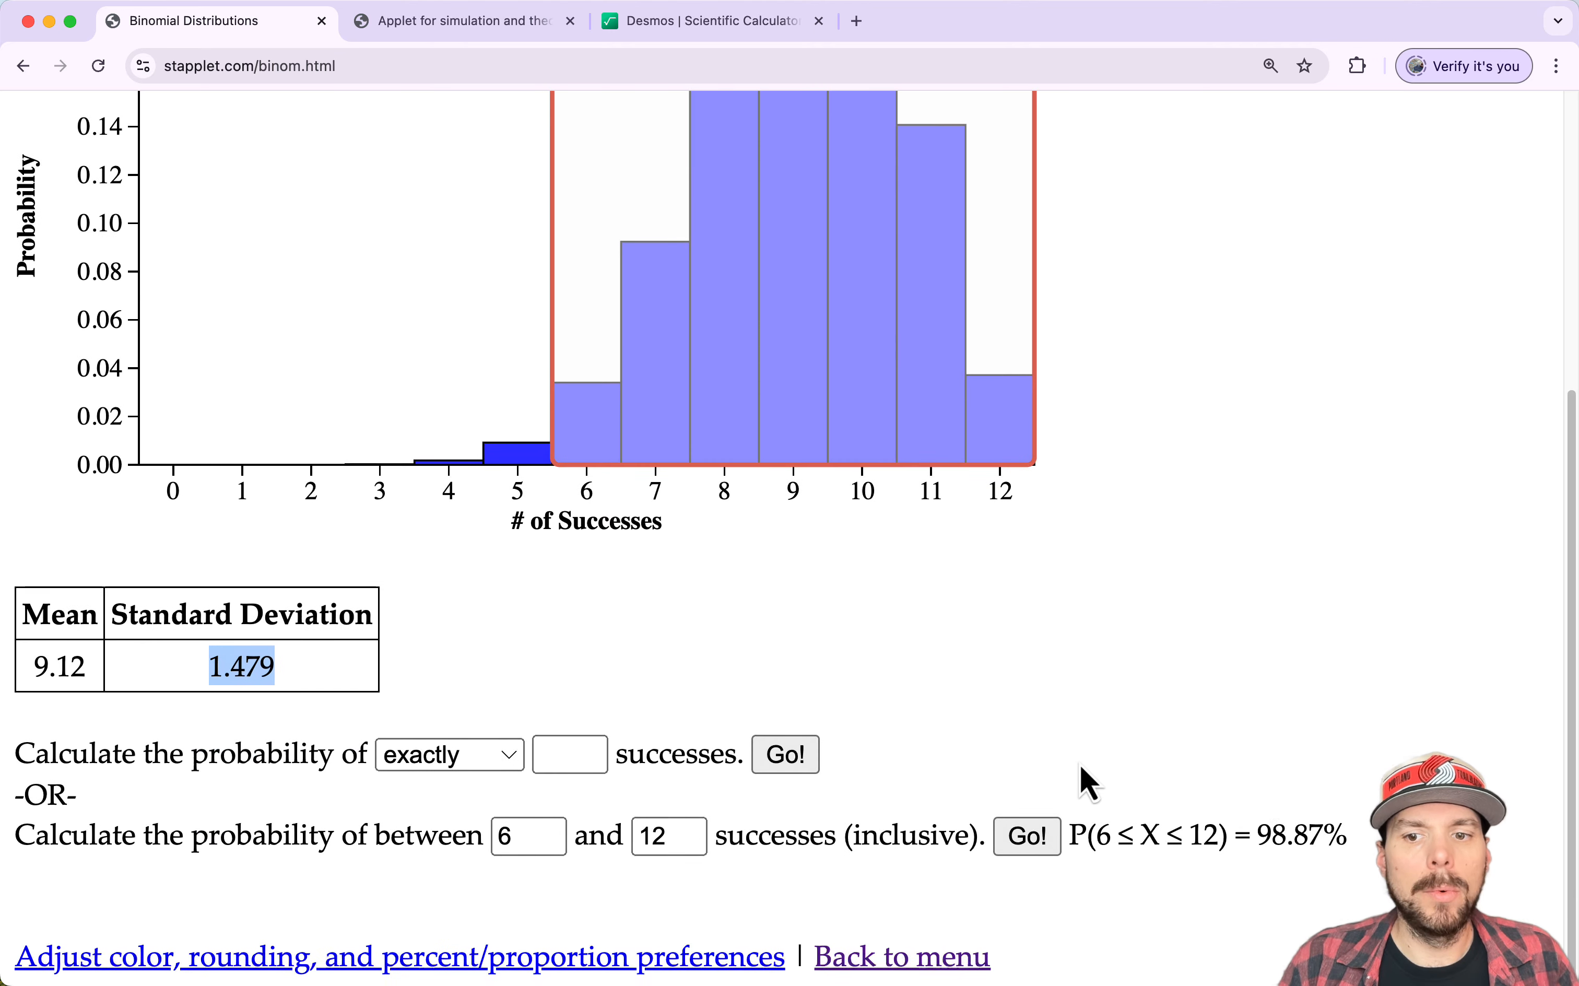
drag(1260, 829, 1348, 847)
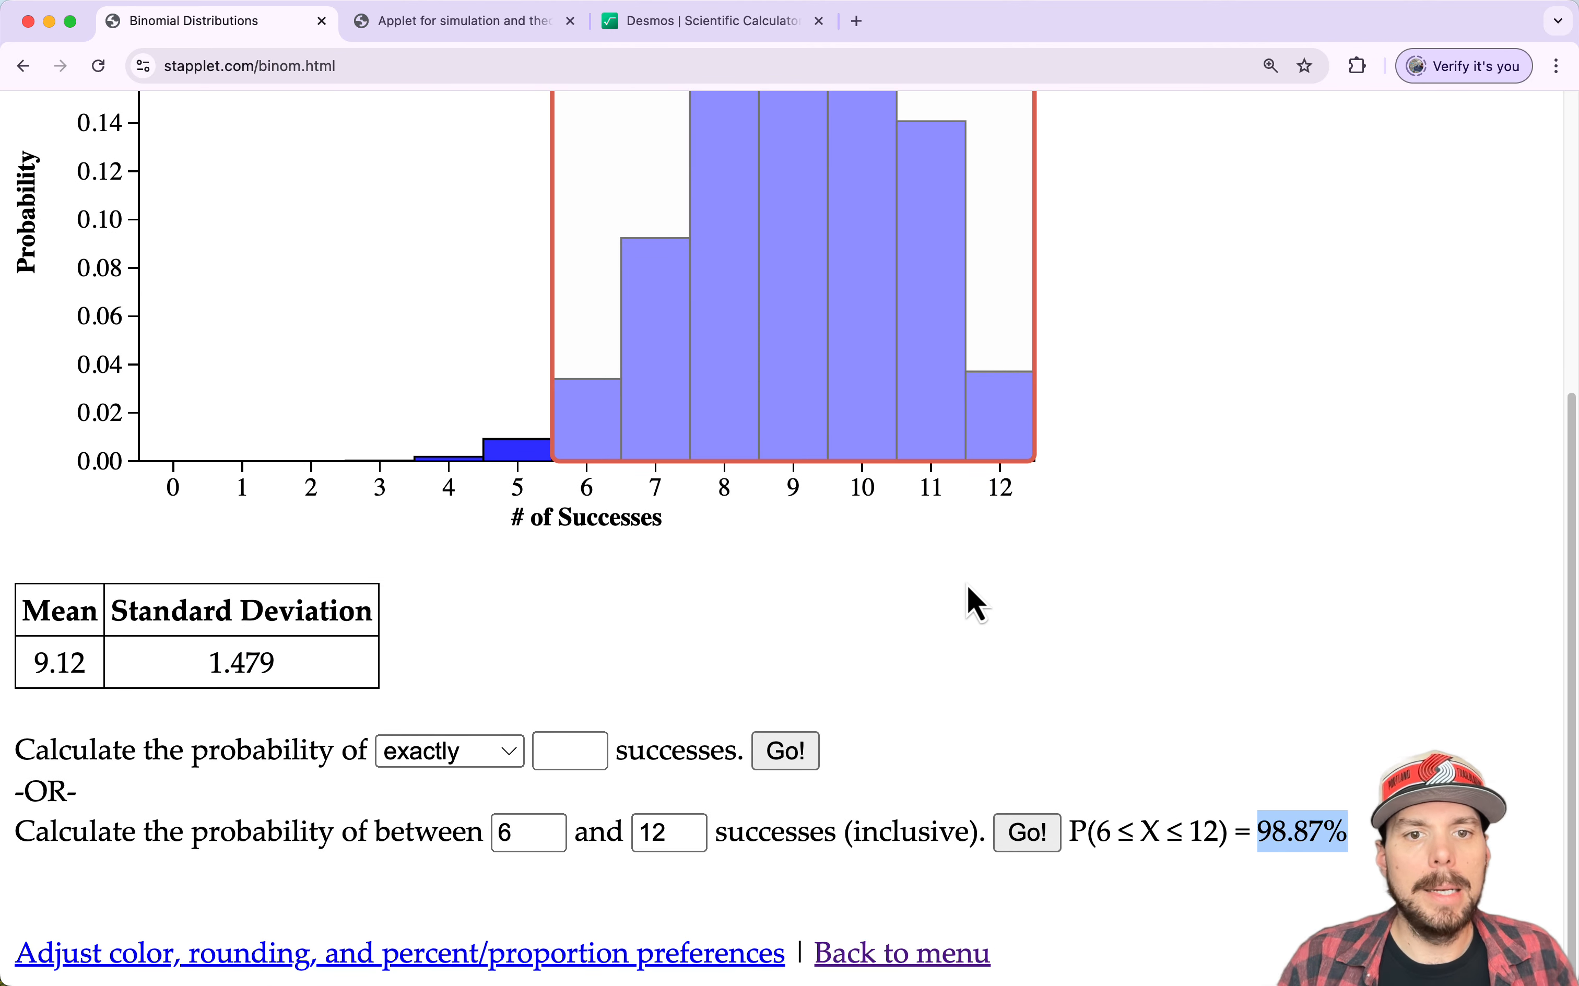
Calculate the probability of exactly 6 successes and highlight the result.
scroll(981, 717, up, 4)
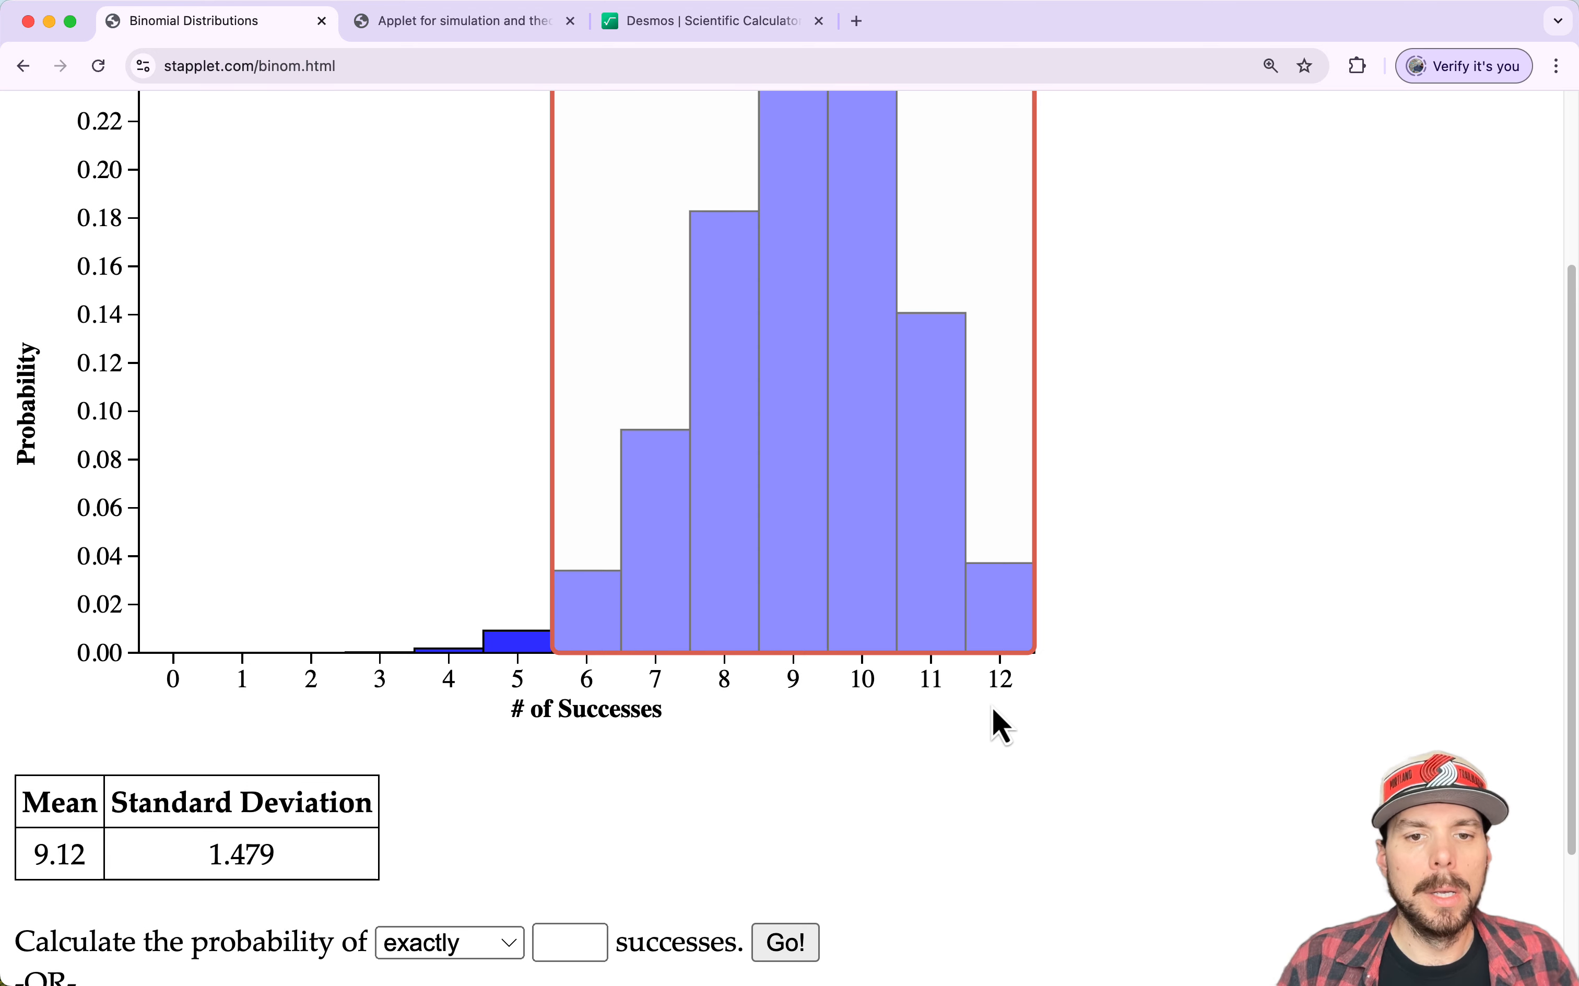
scroll(990, 710, down, 3)
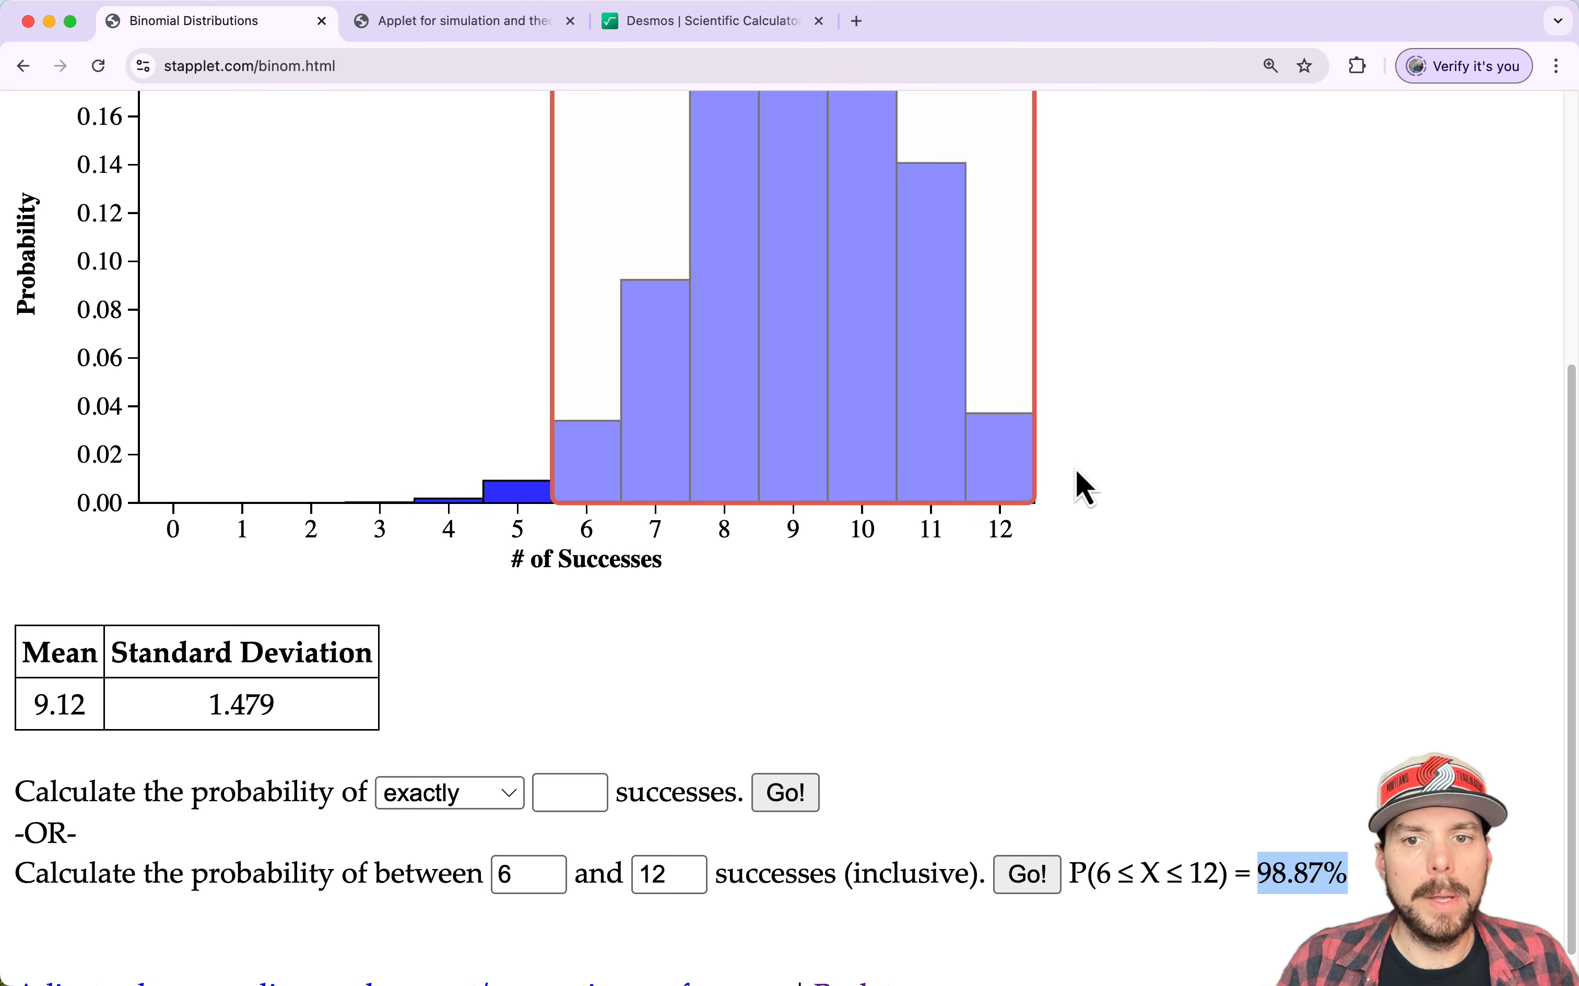
scroll(581, 747, down, 1)
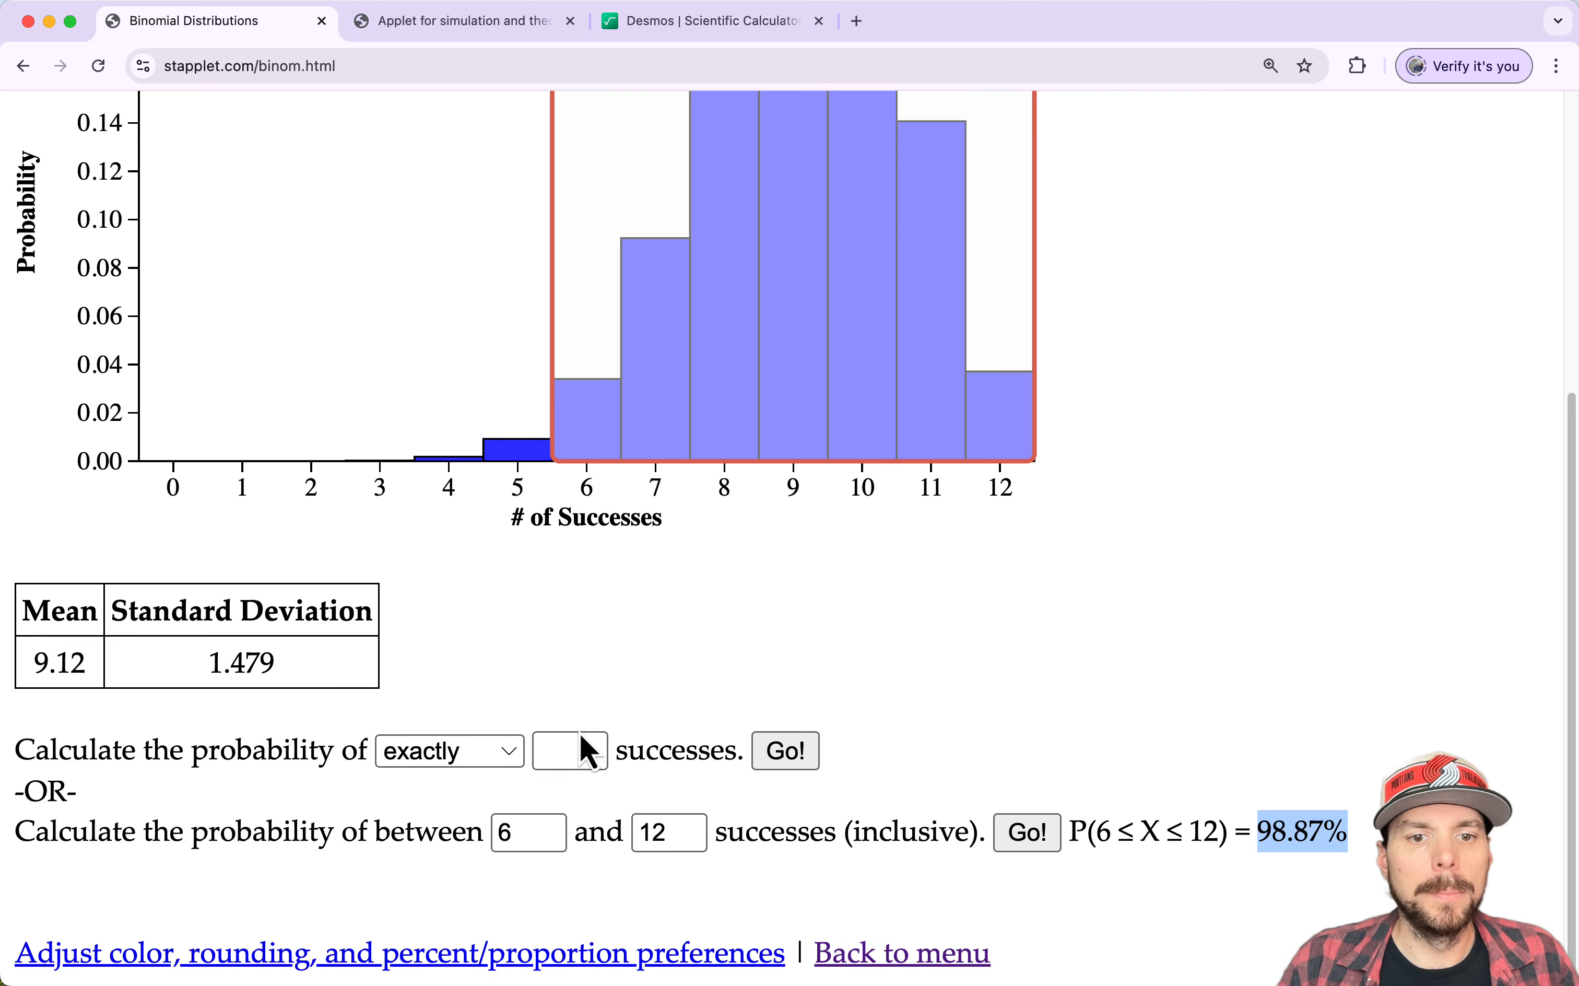
click(554, 743)
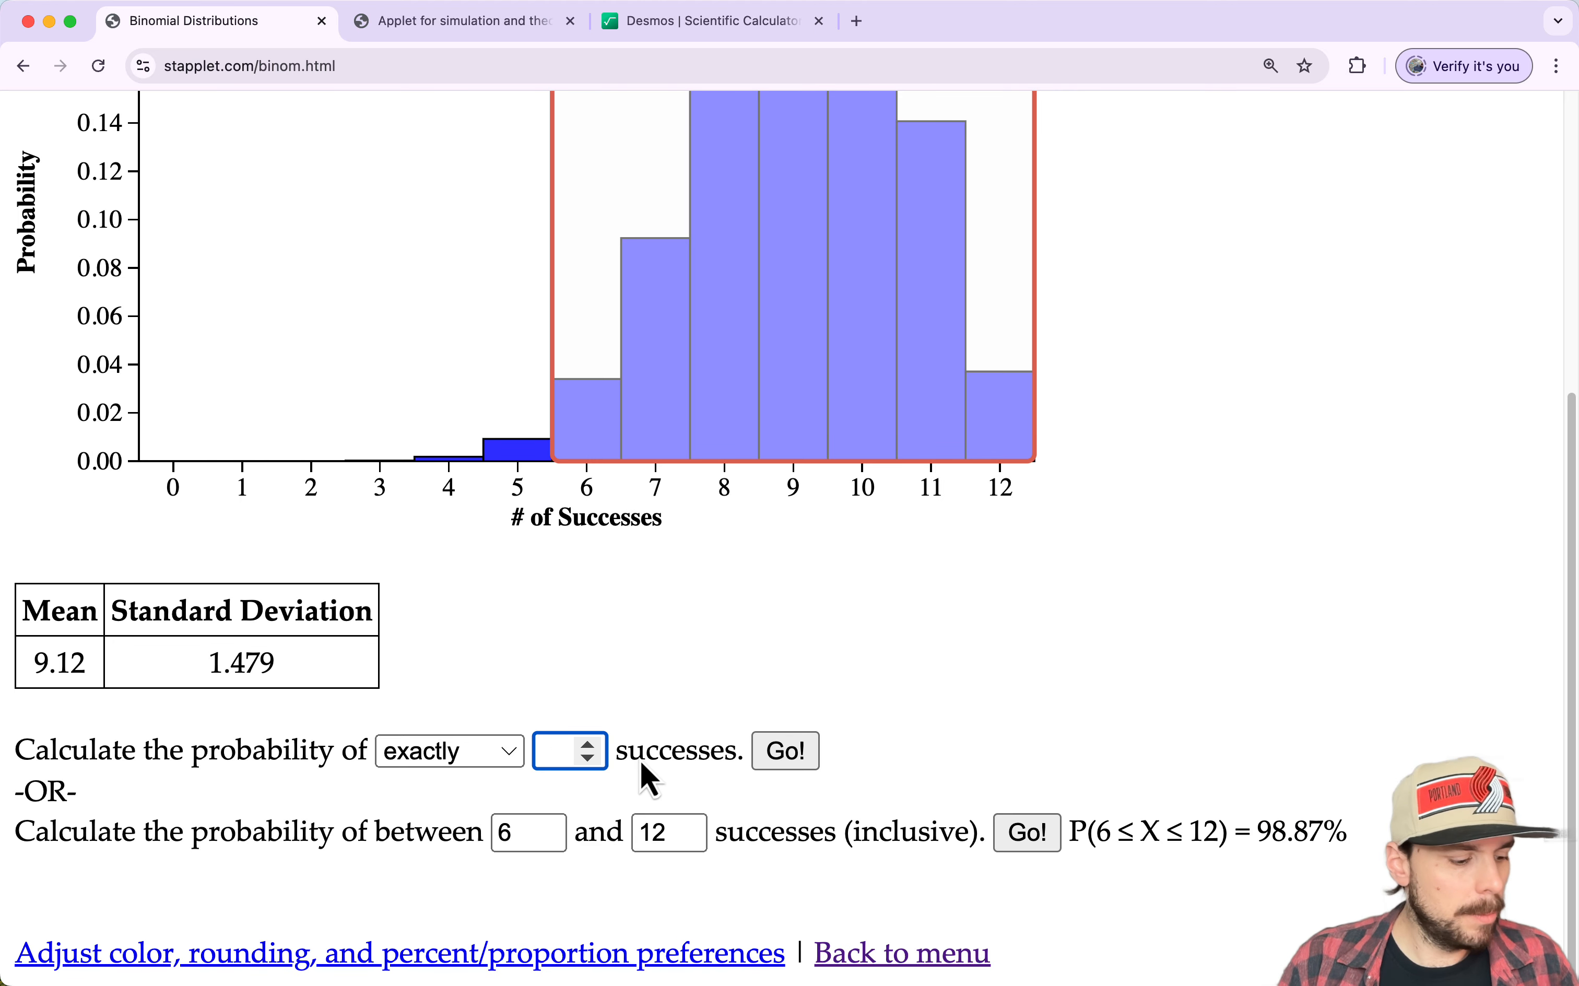
text(6)
click(790, 750)
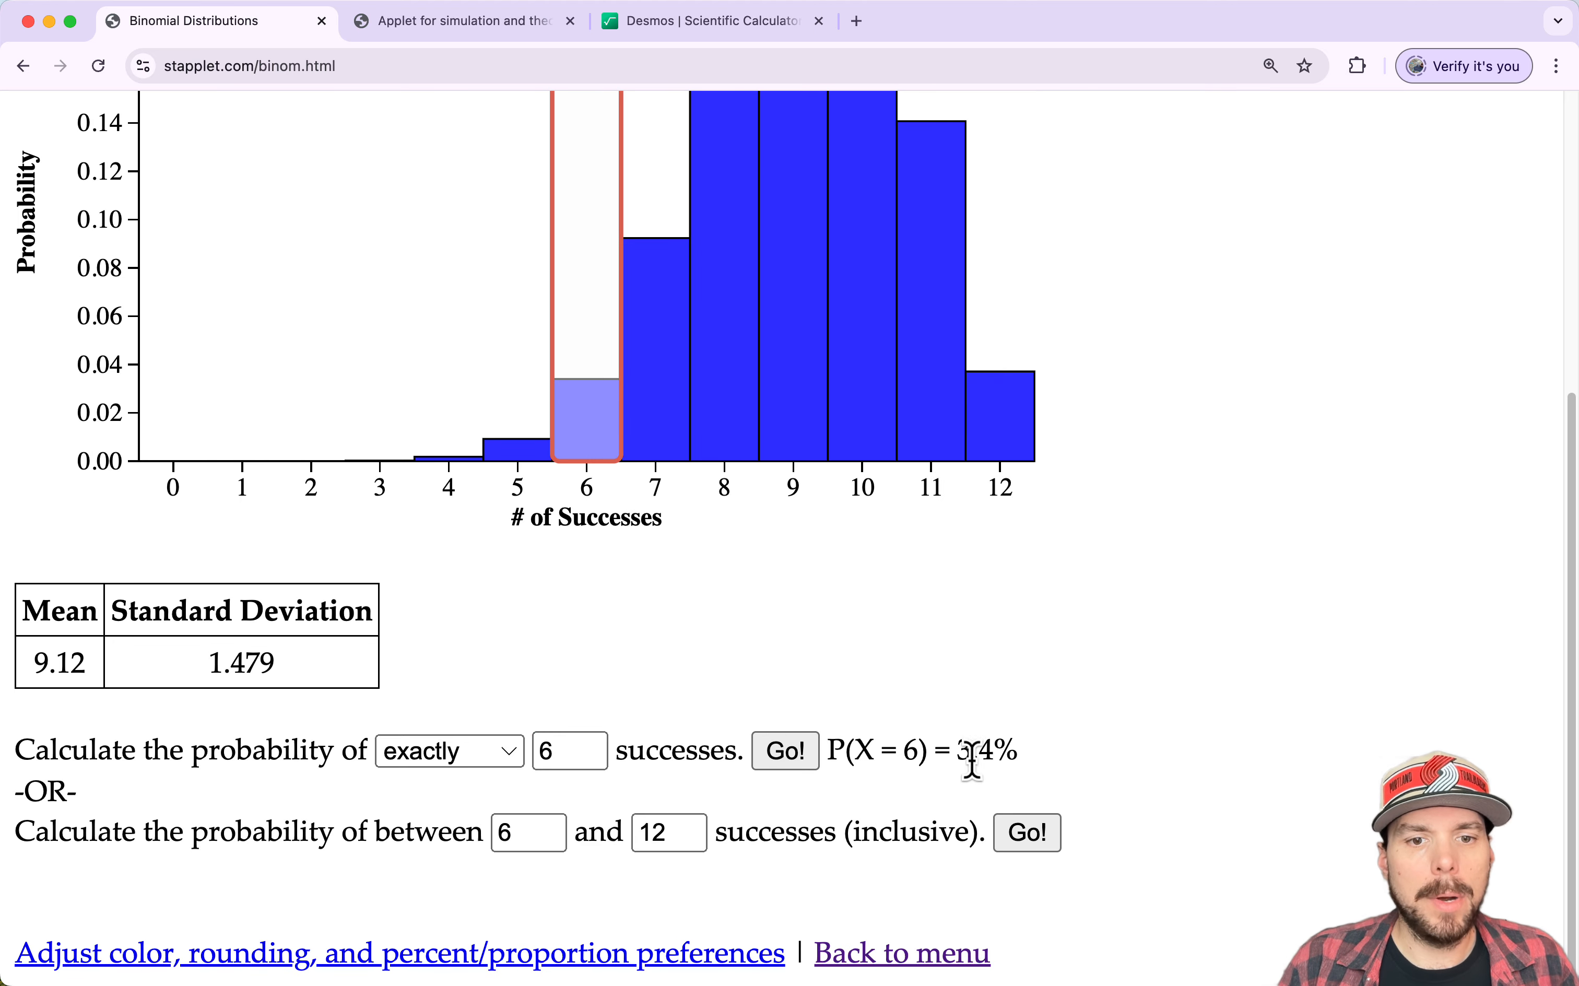
drag(953, 745, 1023, 761)
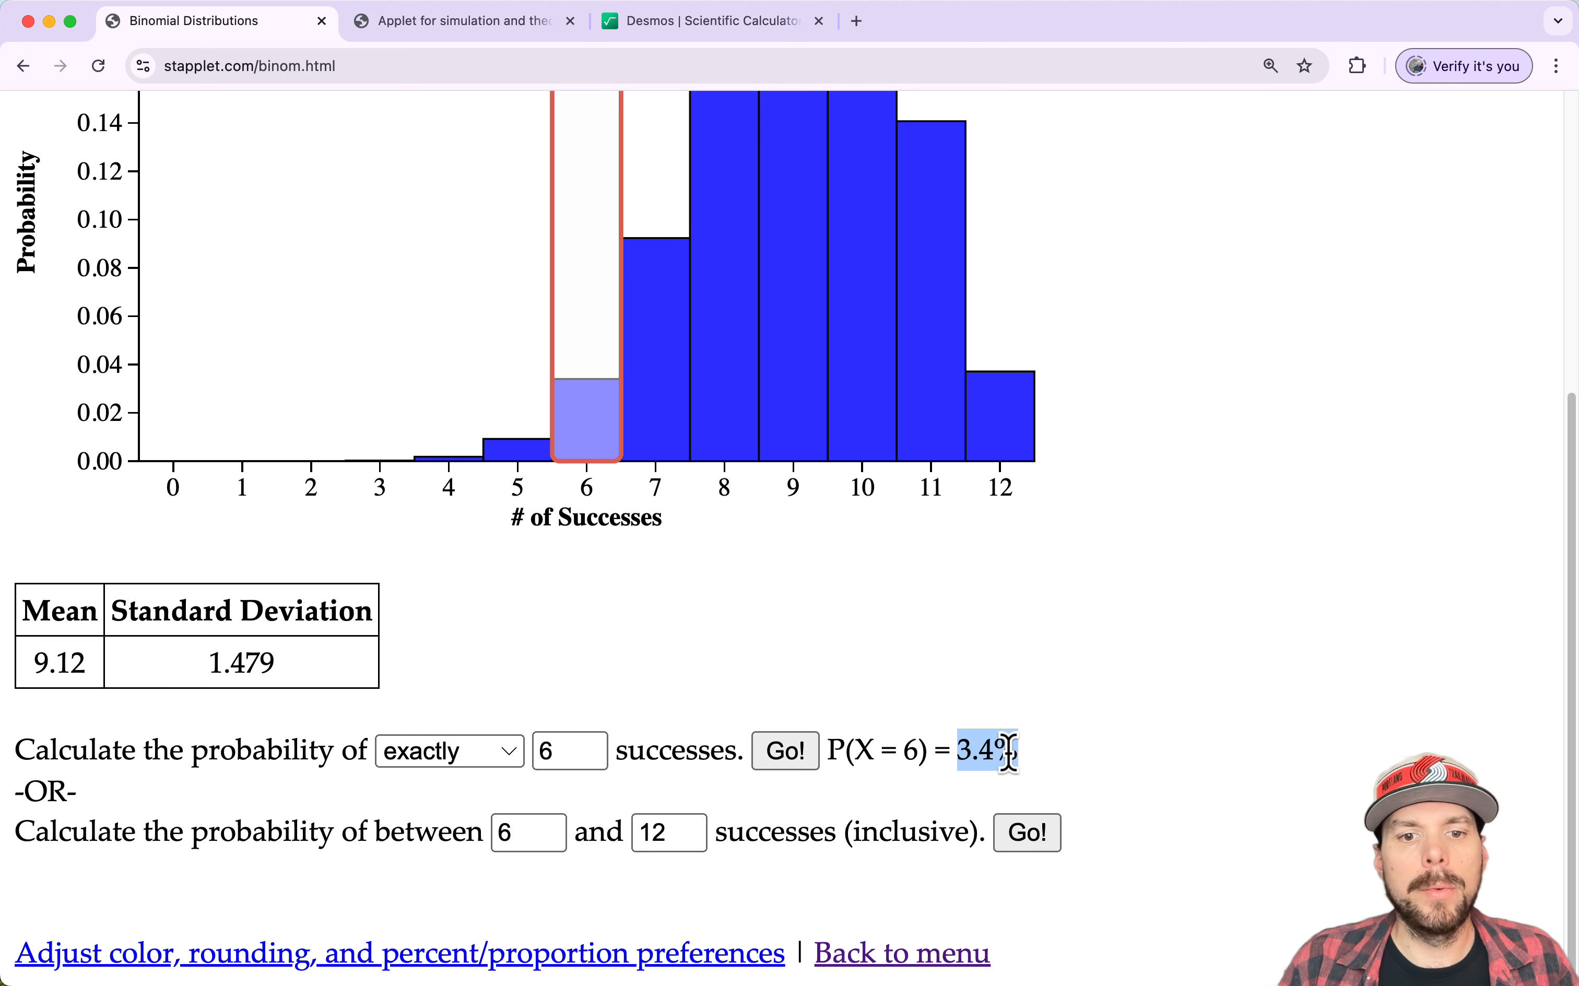
Calculate the probability of at most 6 successes, highlight the result, and compare it with the shaded area of the plot.
click(511, 756)
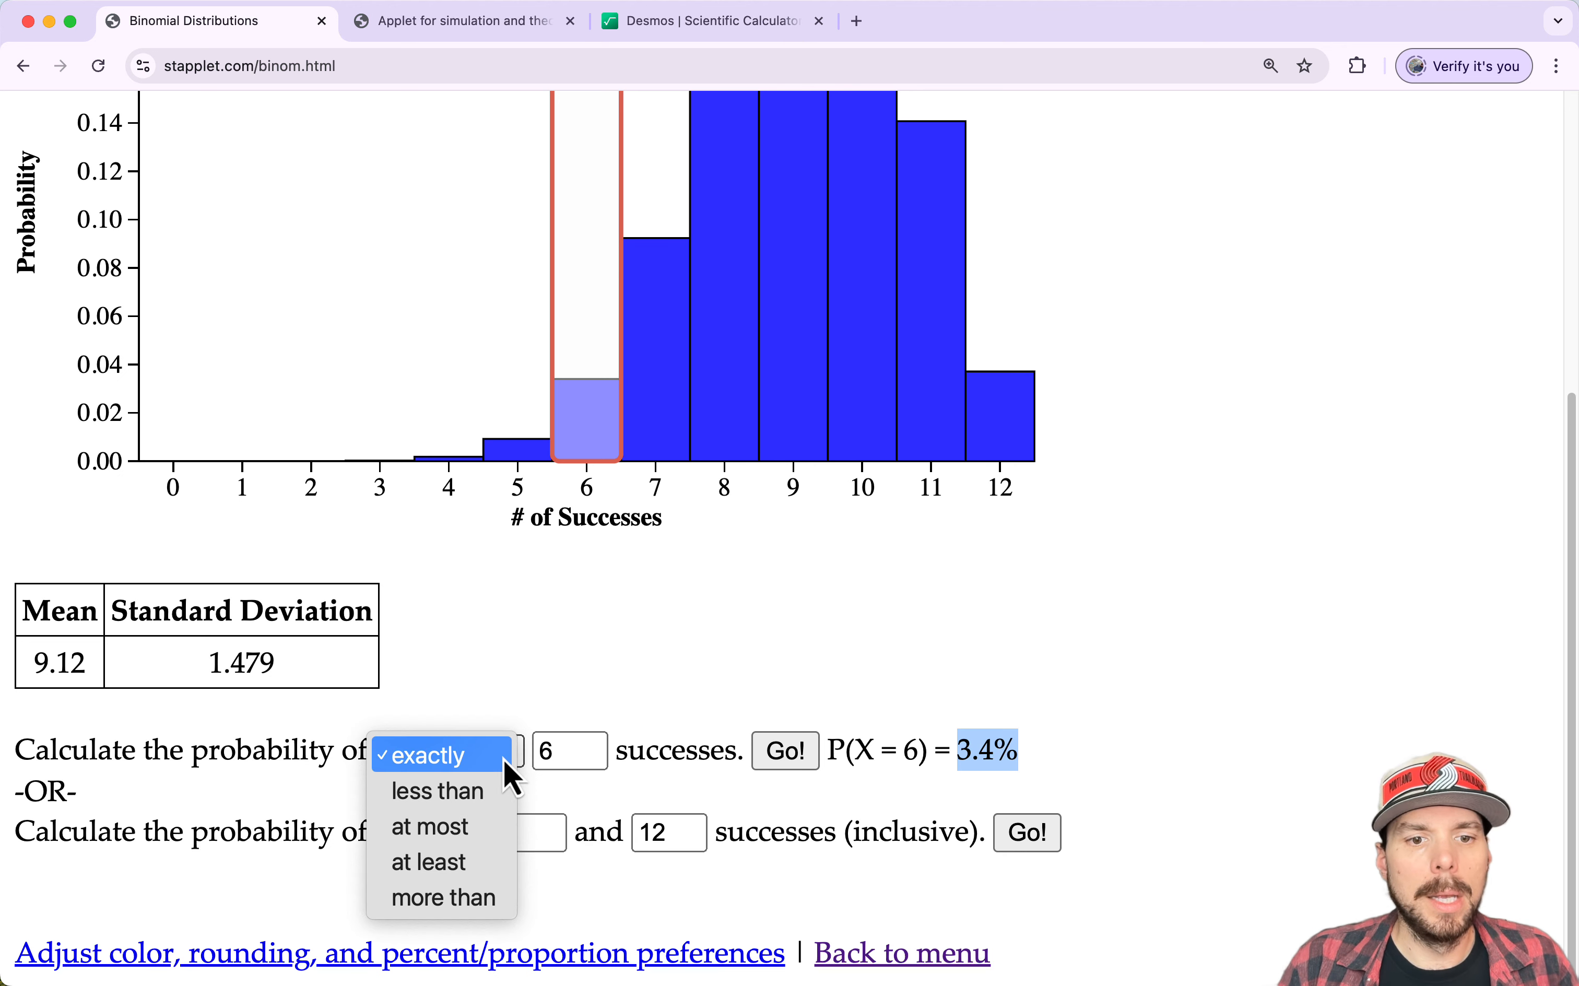
click(463, 830)
click(782, 760)
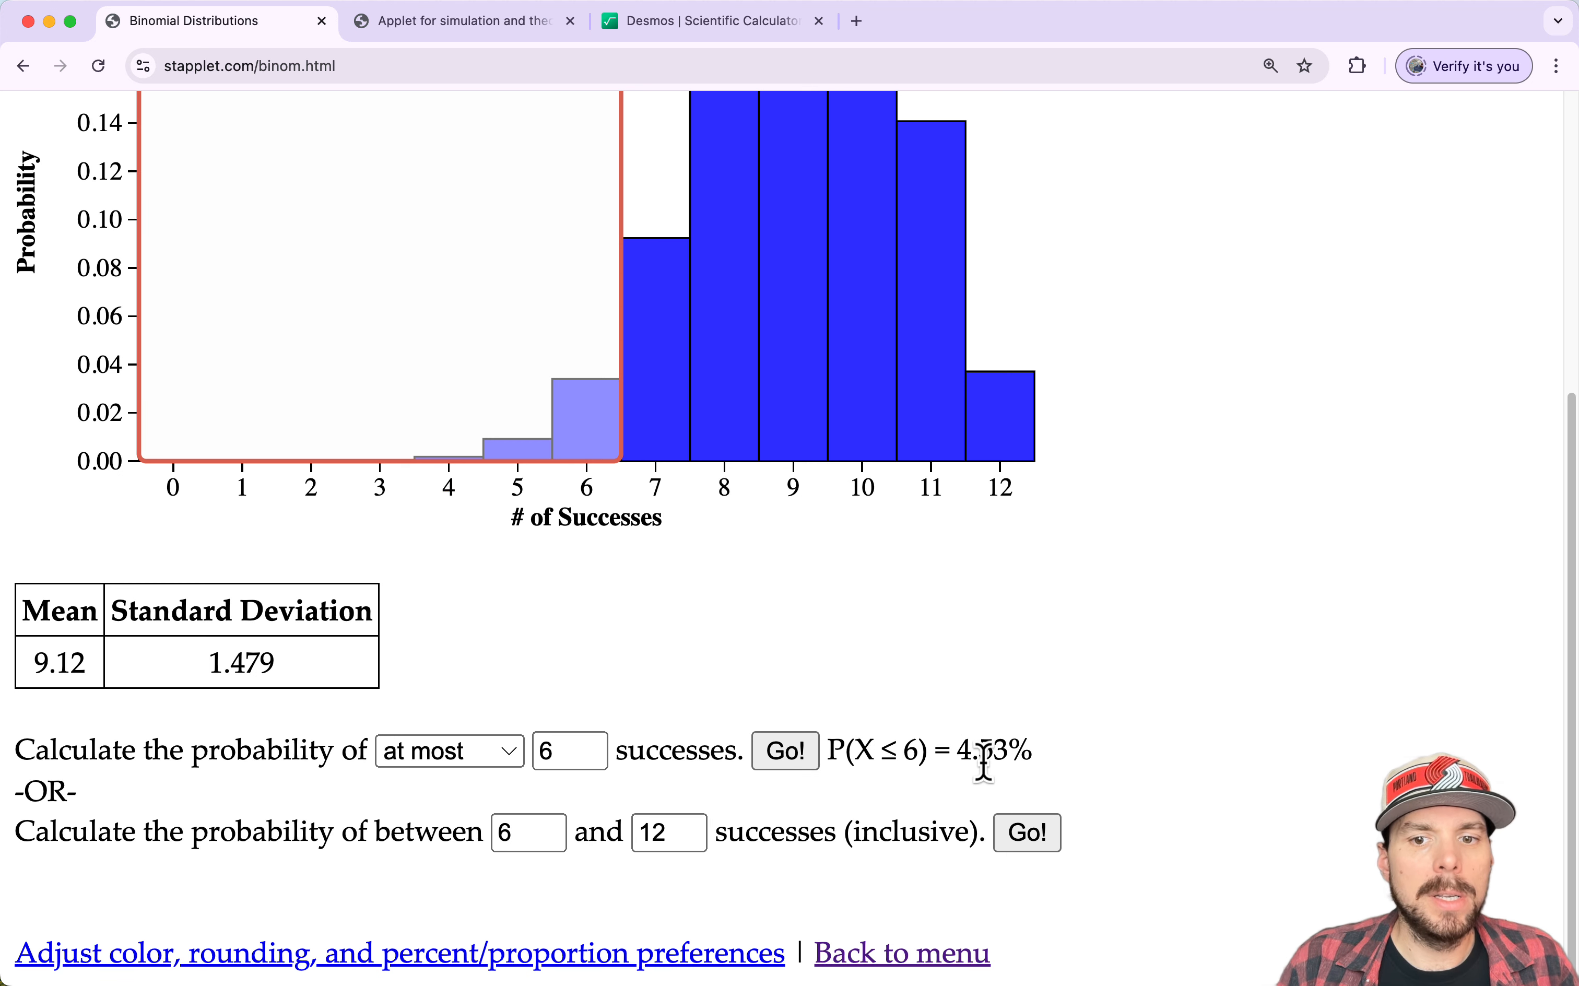
drag(955, 750, 1070, 775)
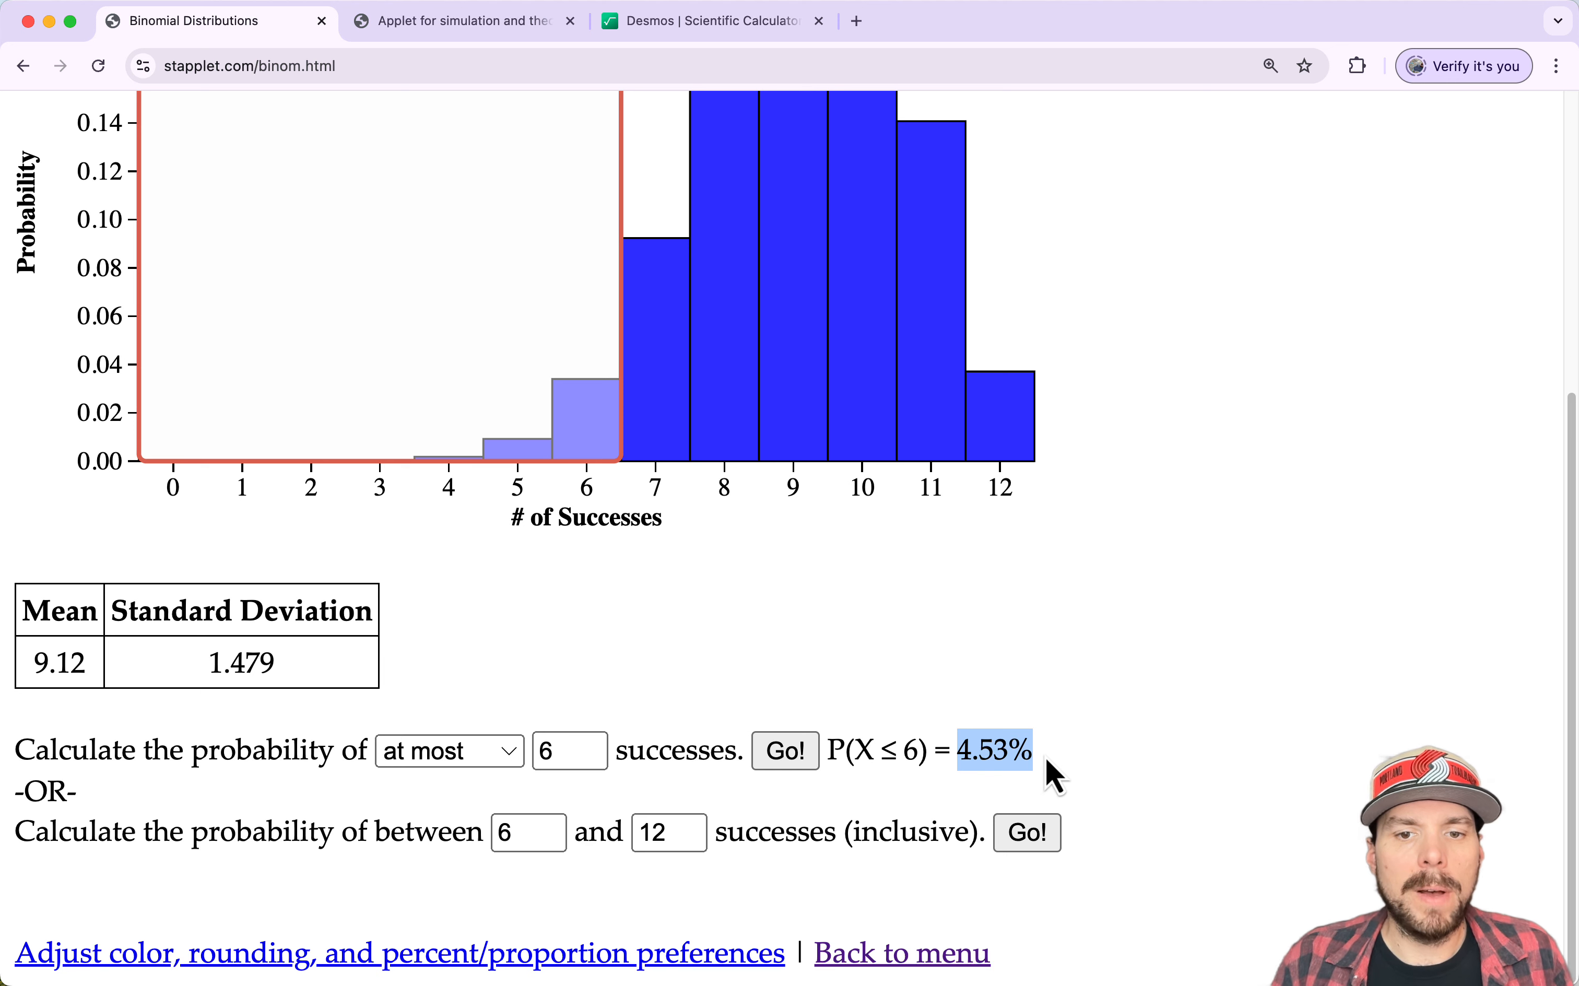
scroll(911, 697, up, 6)
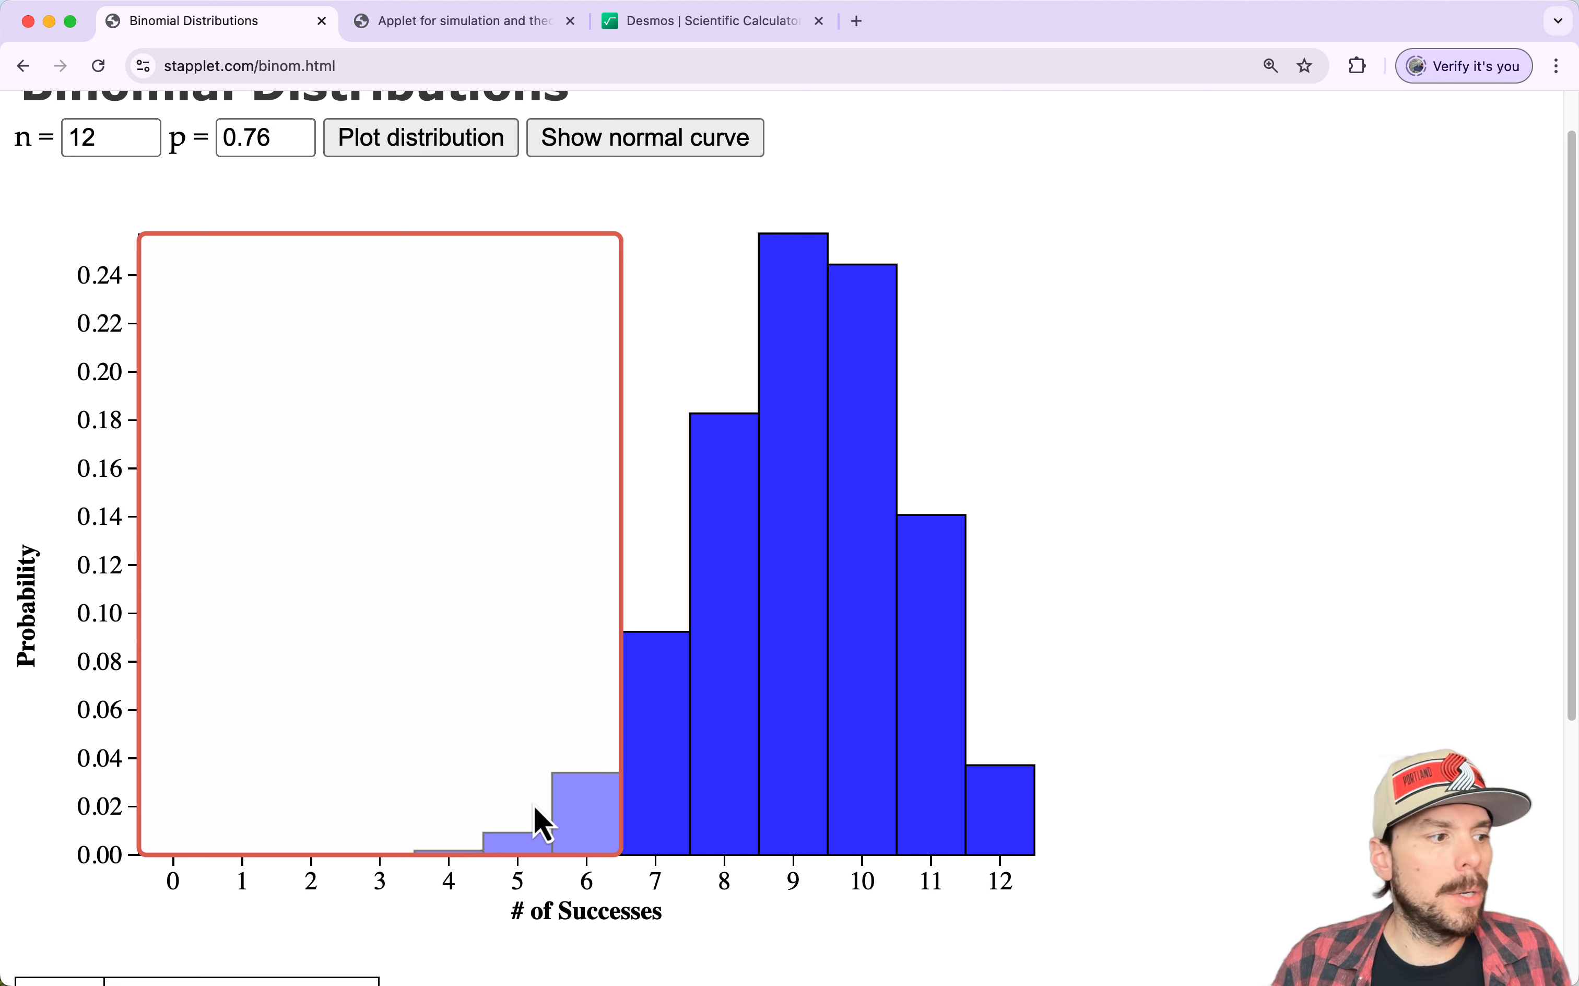
scroll(923, 862, down, 6)
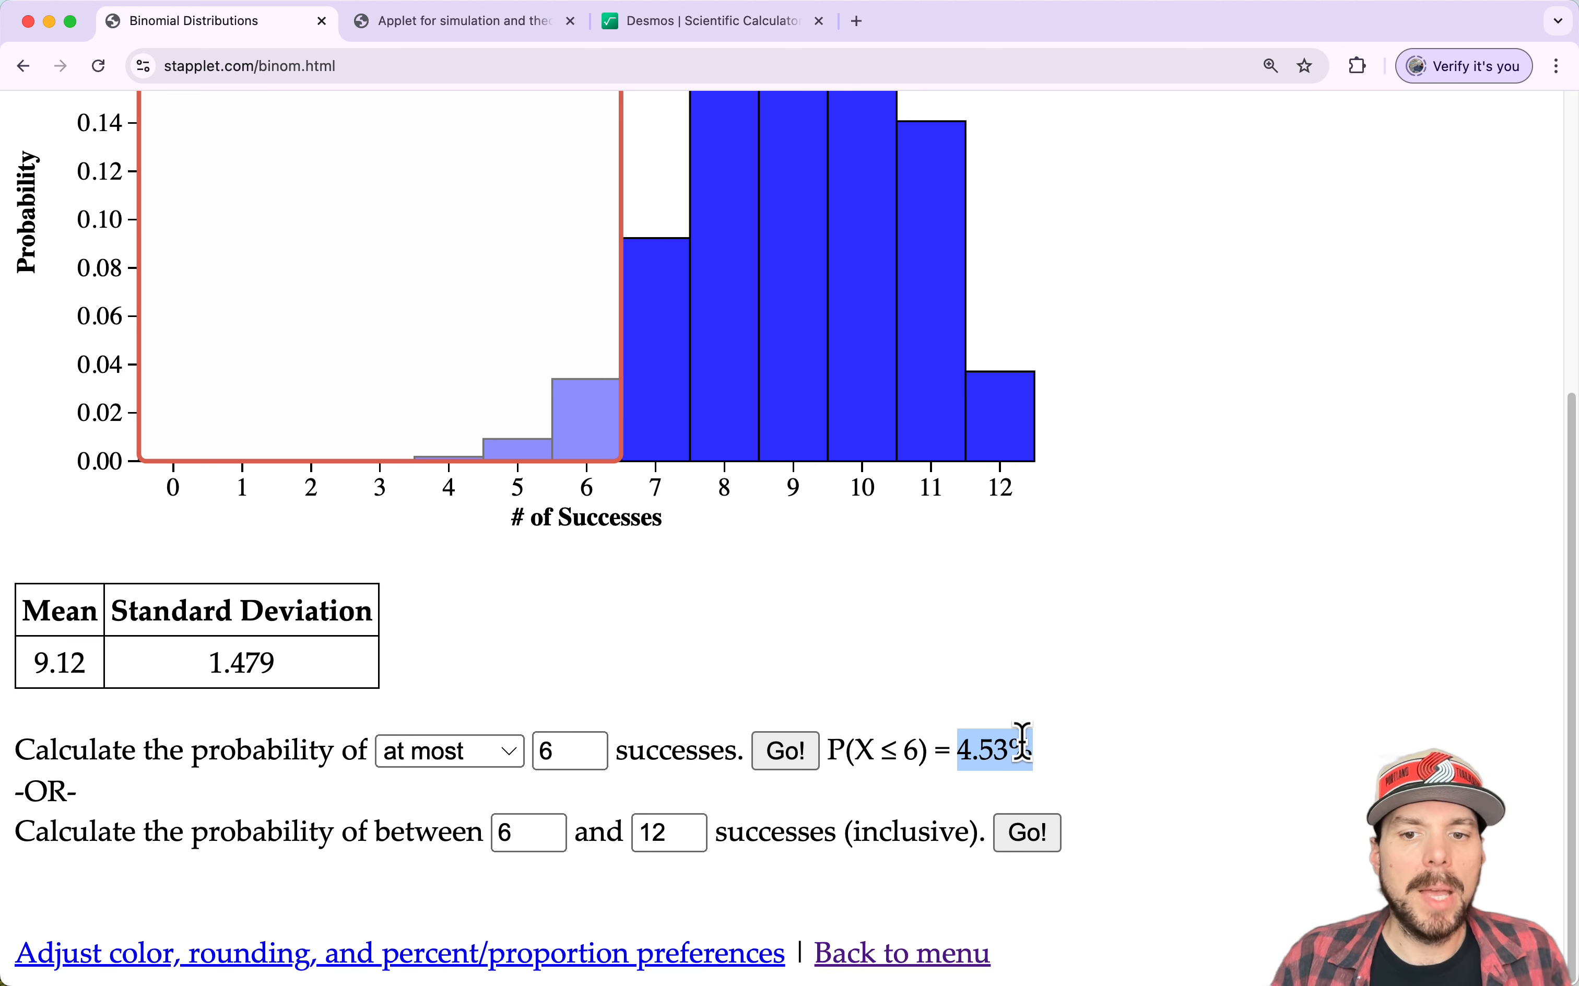
scroll(1124, 704, up, 10)
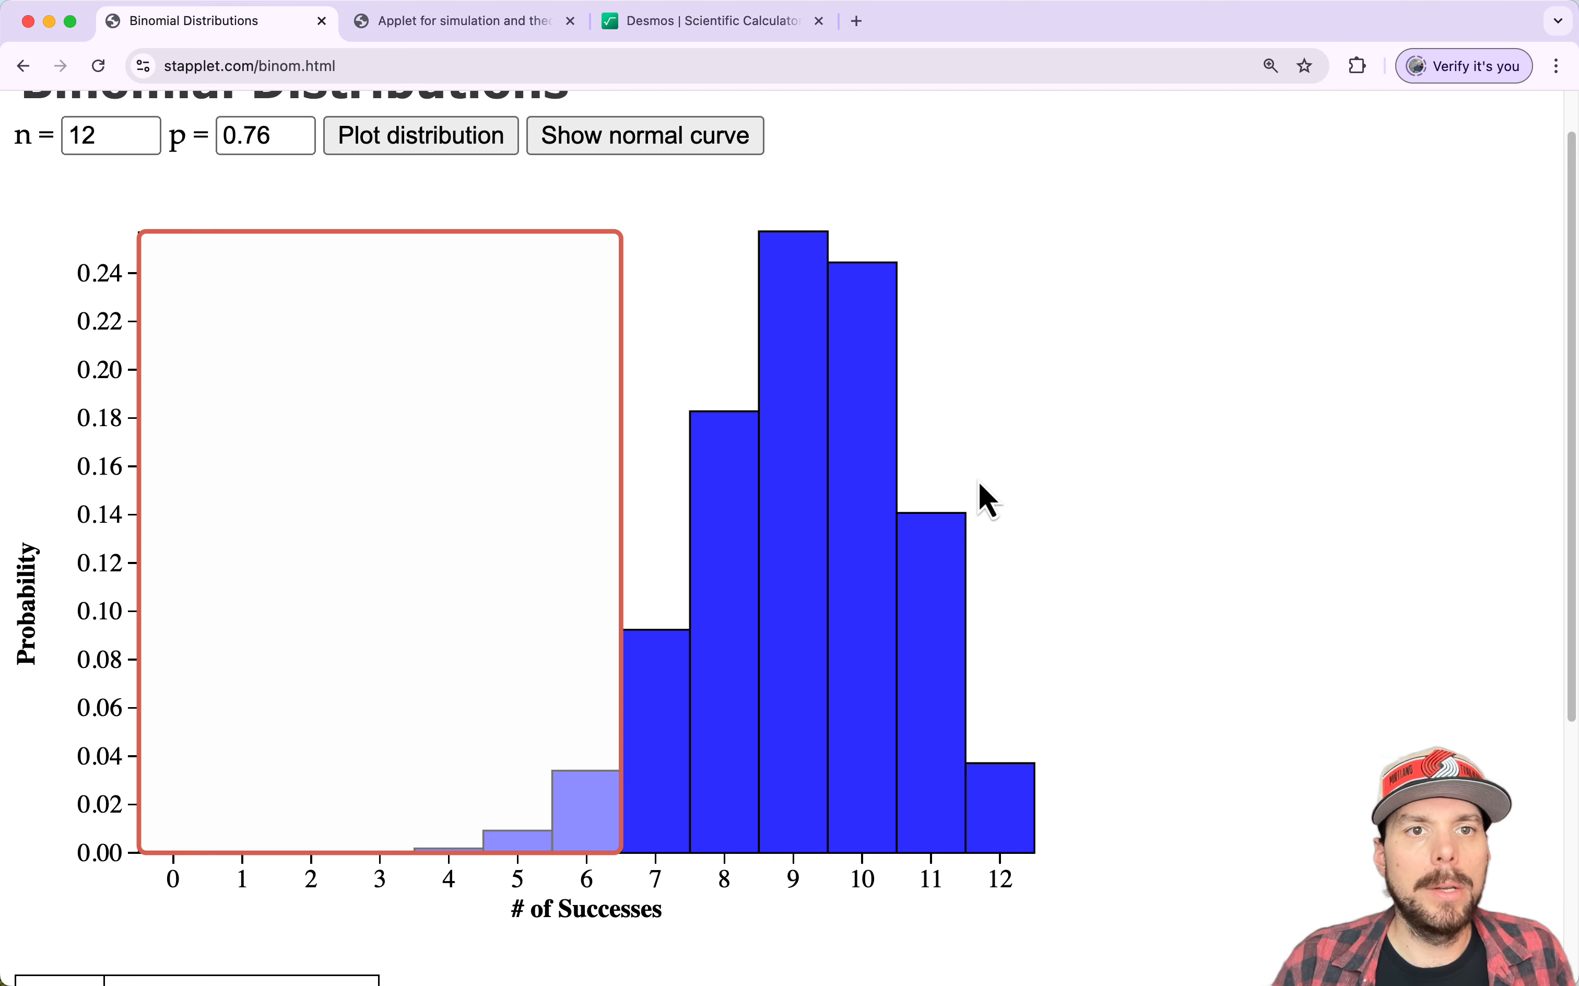
Switch to the One Proportion applet, open the Rossman/Chance Applet Collection 2021 index, and browse its list of applets.
click(438, 9)
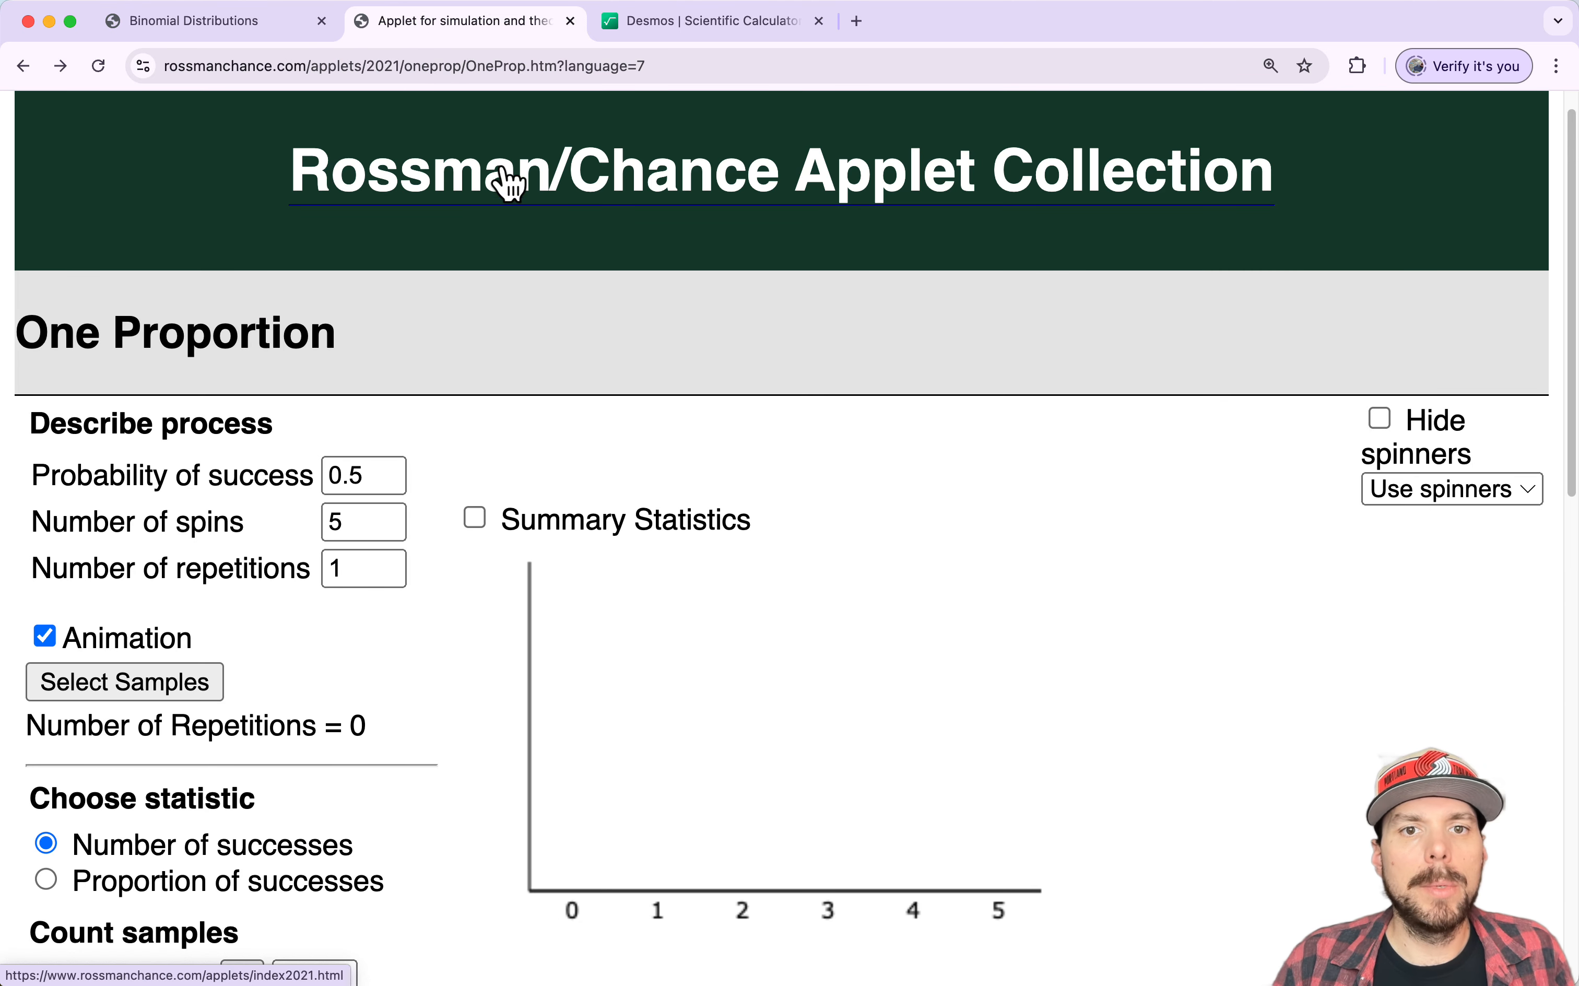
drag(437, 335, 417, 375)
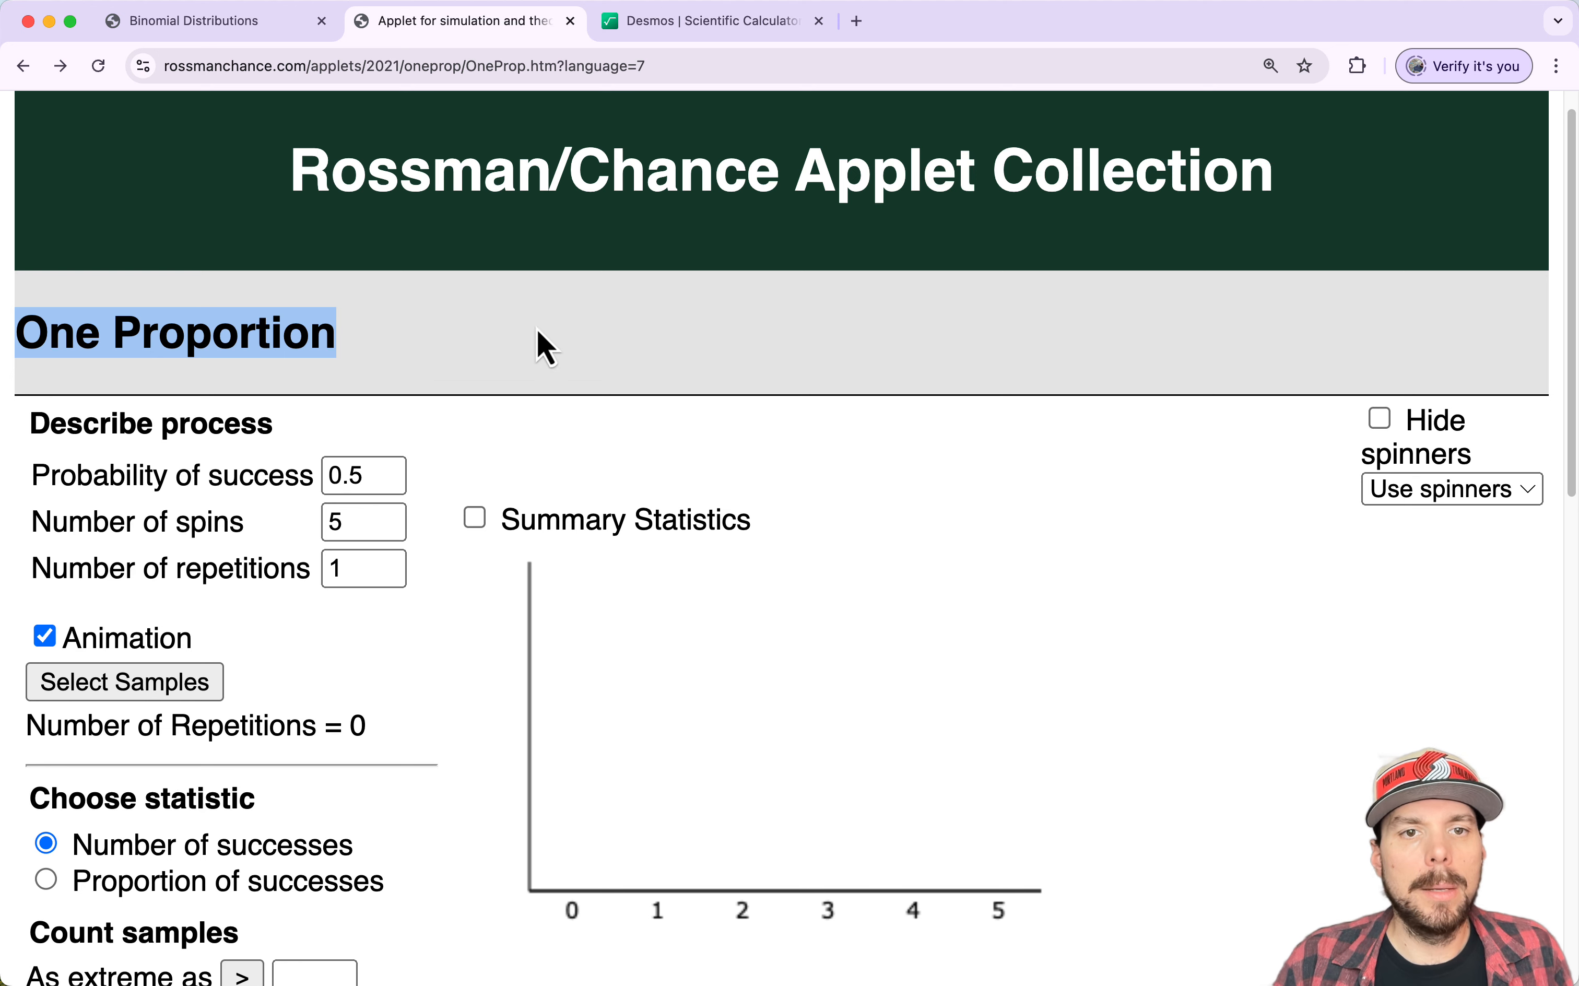
click(613, 171)
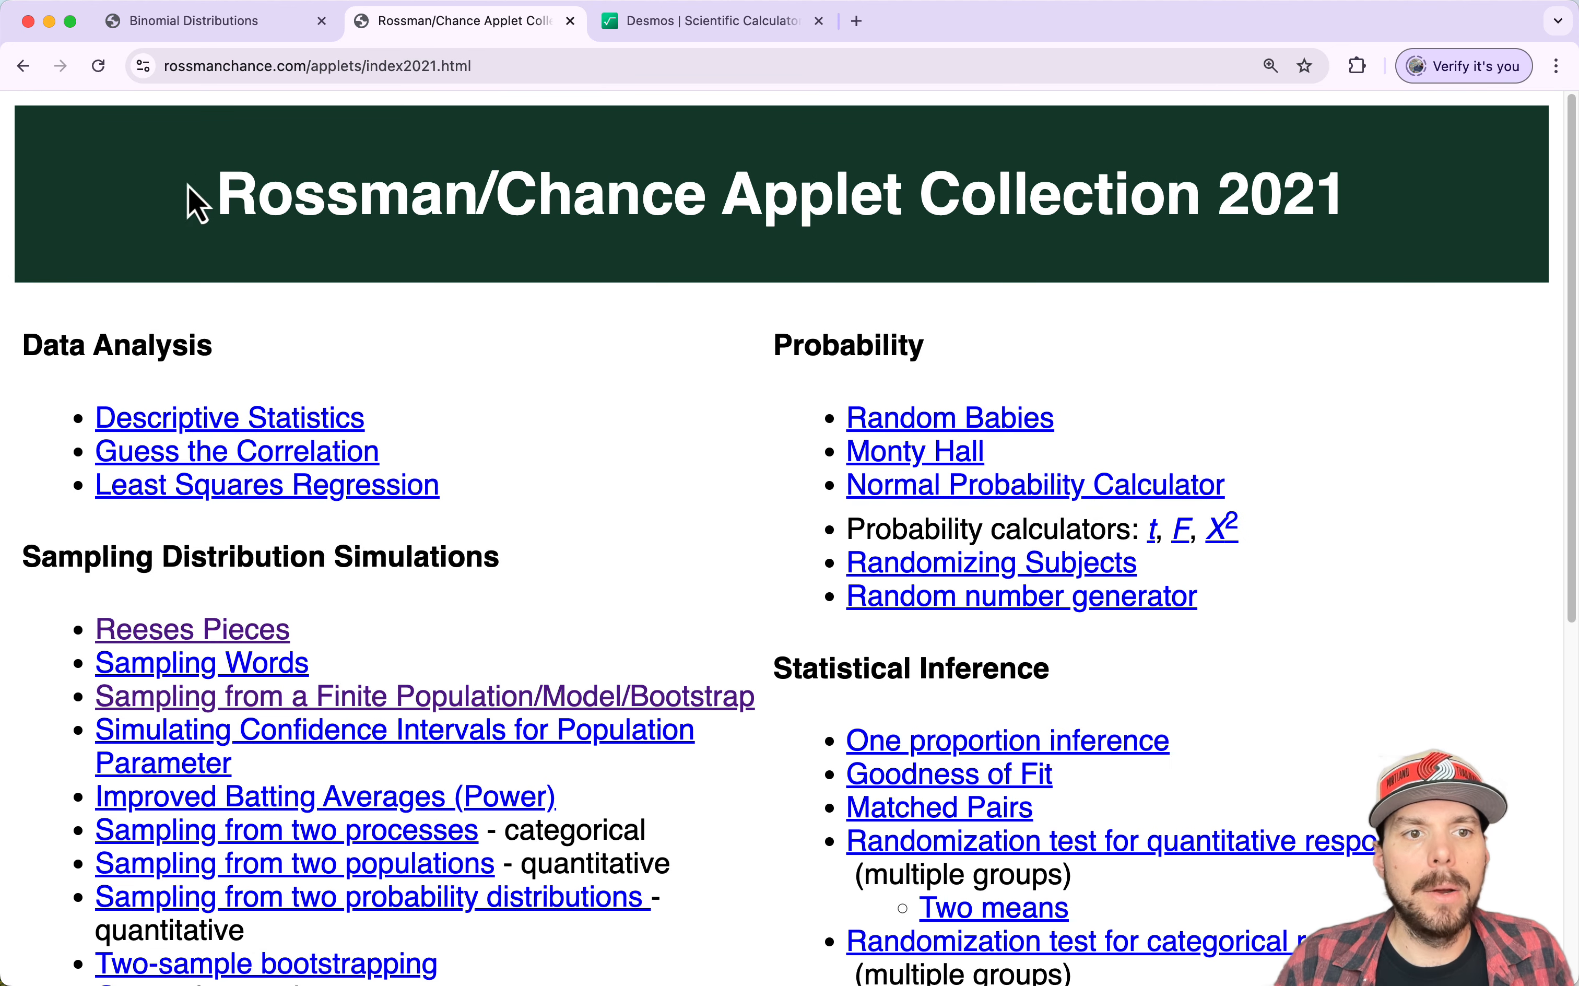
scroll(1212, 341, down, 10)
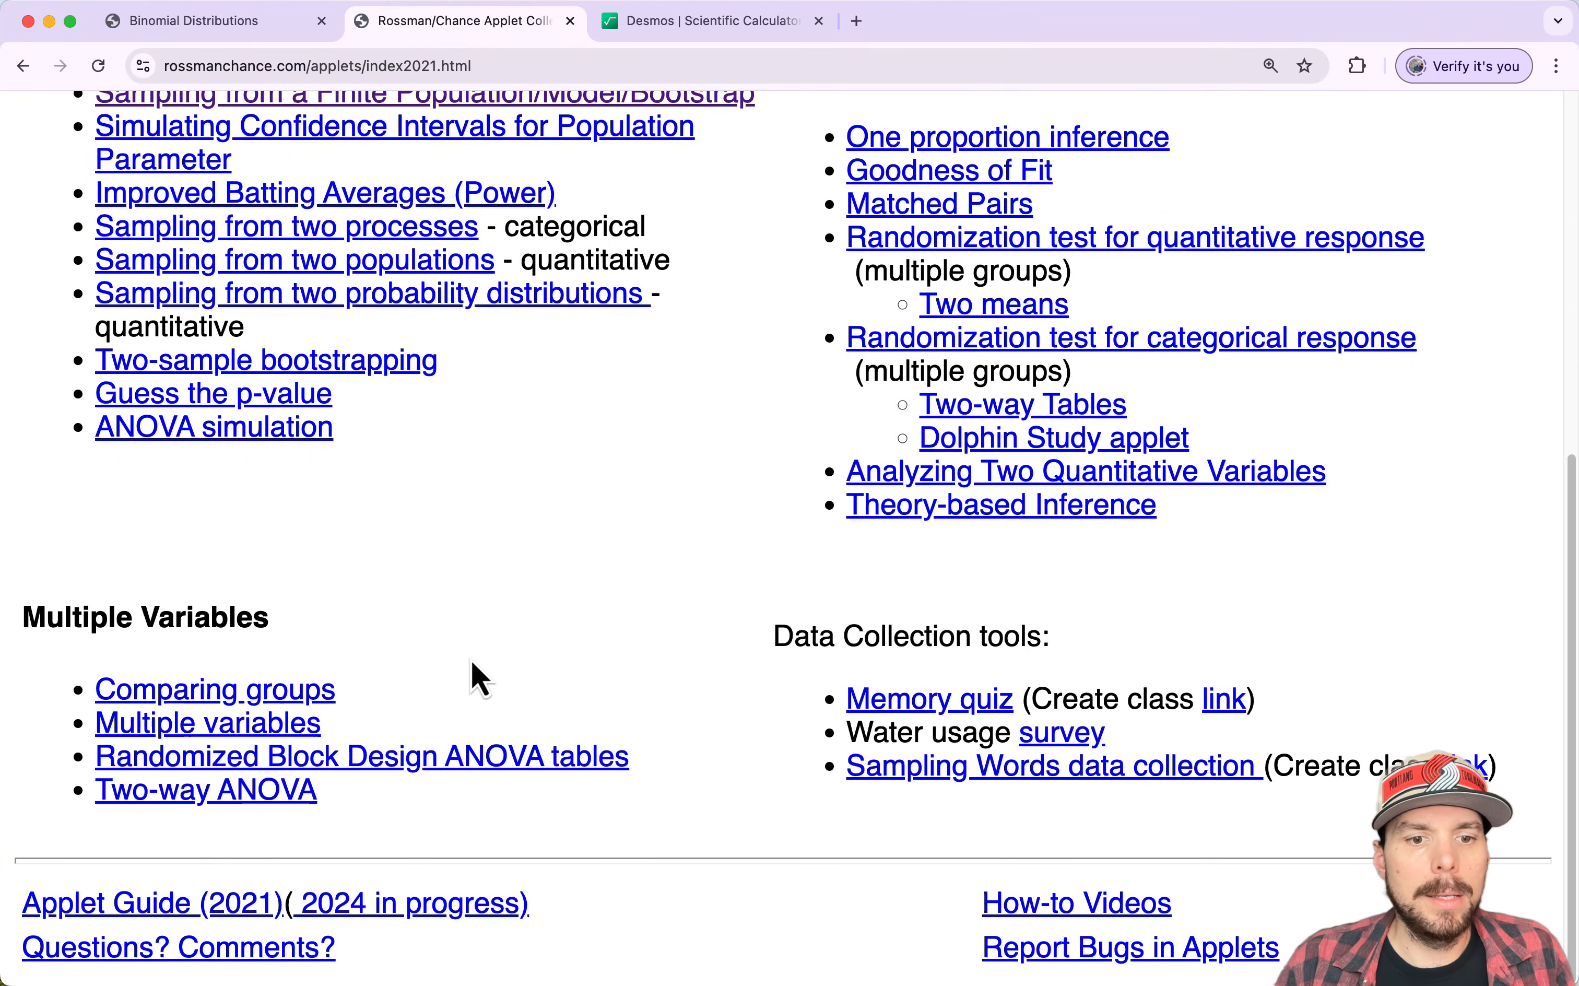
scroll(469, 676, up, 5)
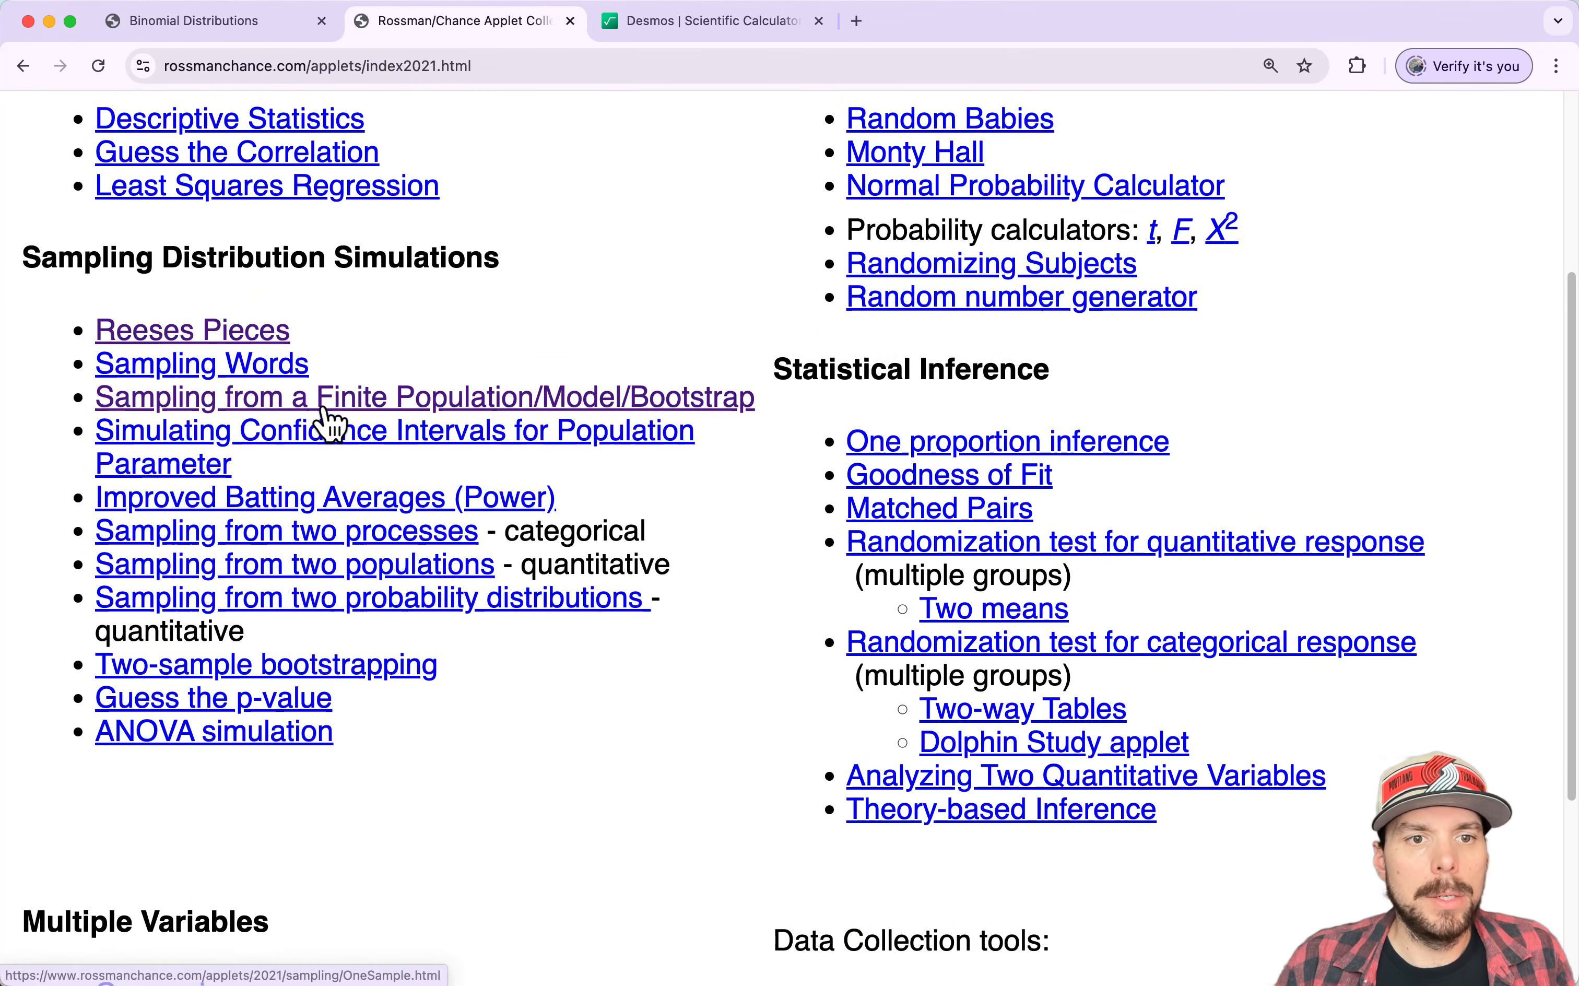
Open the Reeses Pieces applet and switch to its Spinners variation, the One Proportion applet.
click(171, 332)
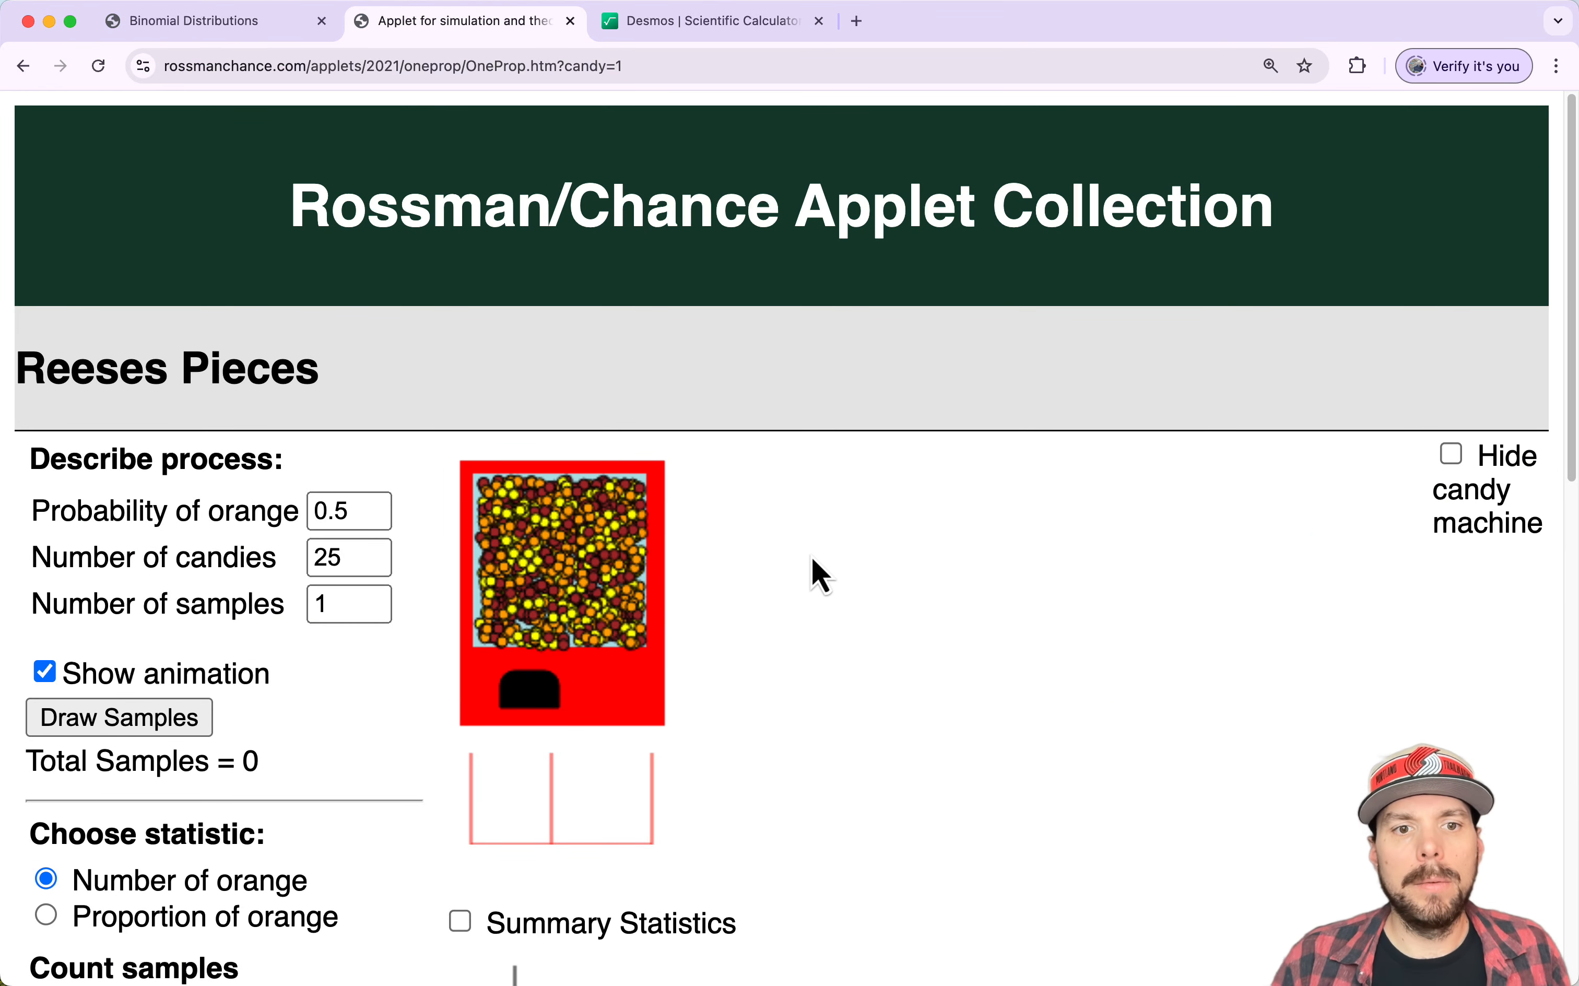
scroll(775, 553, down, 15)
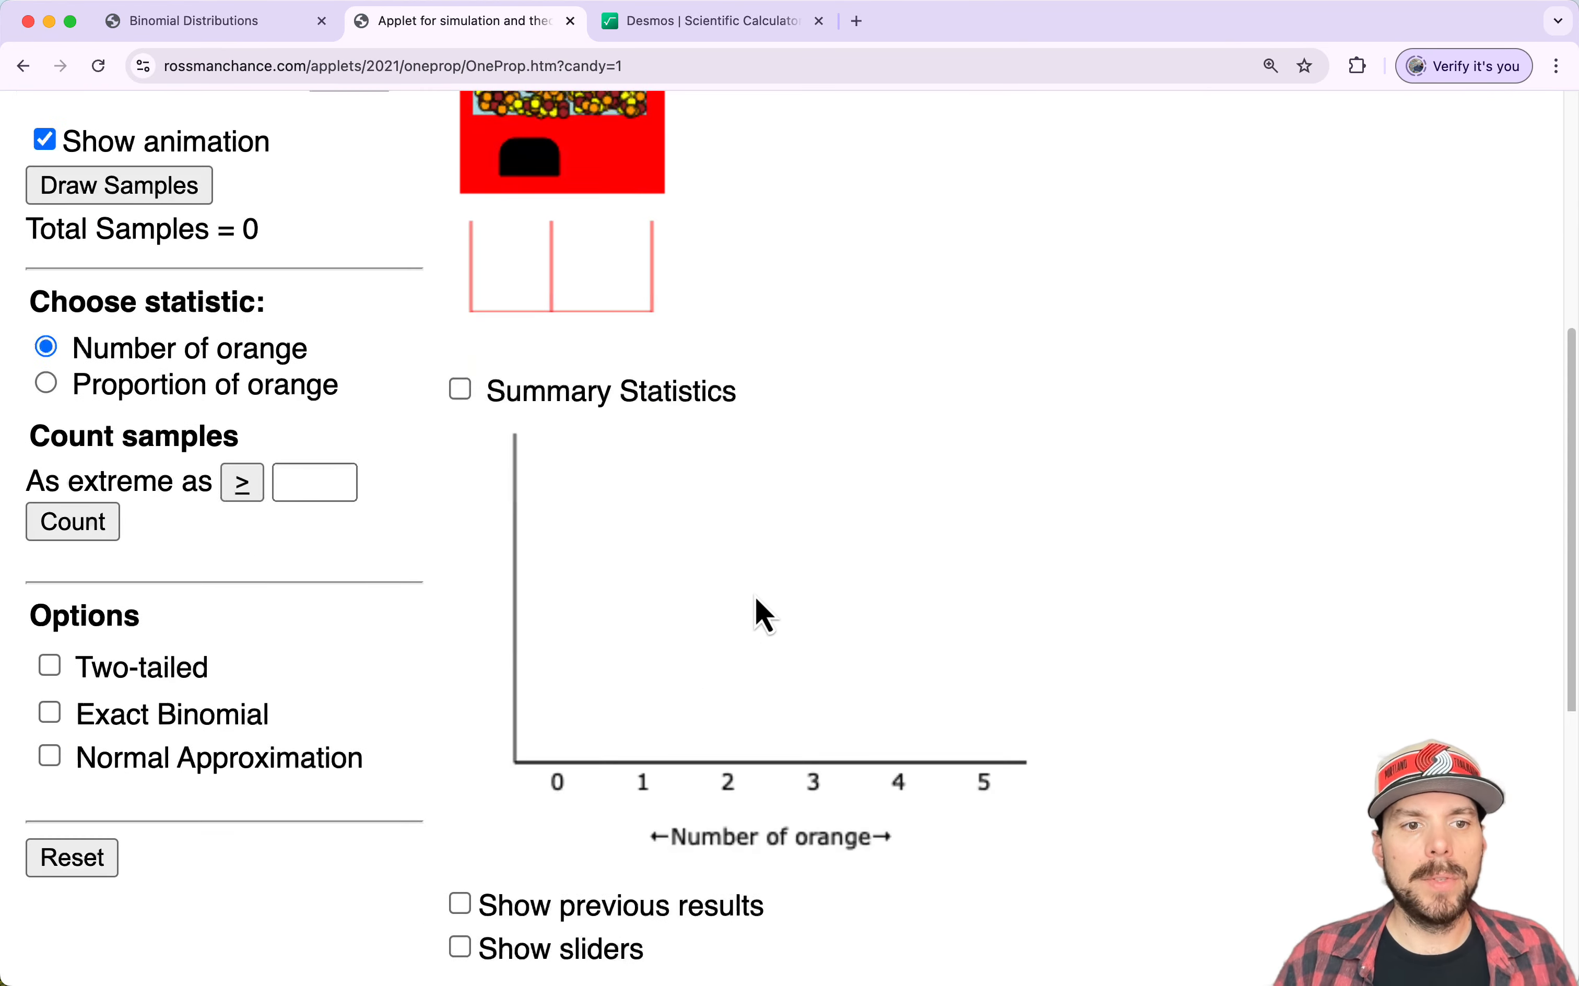
scroll(764, 596, down, 5)
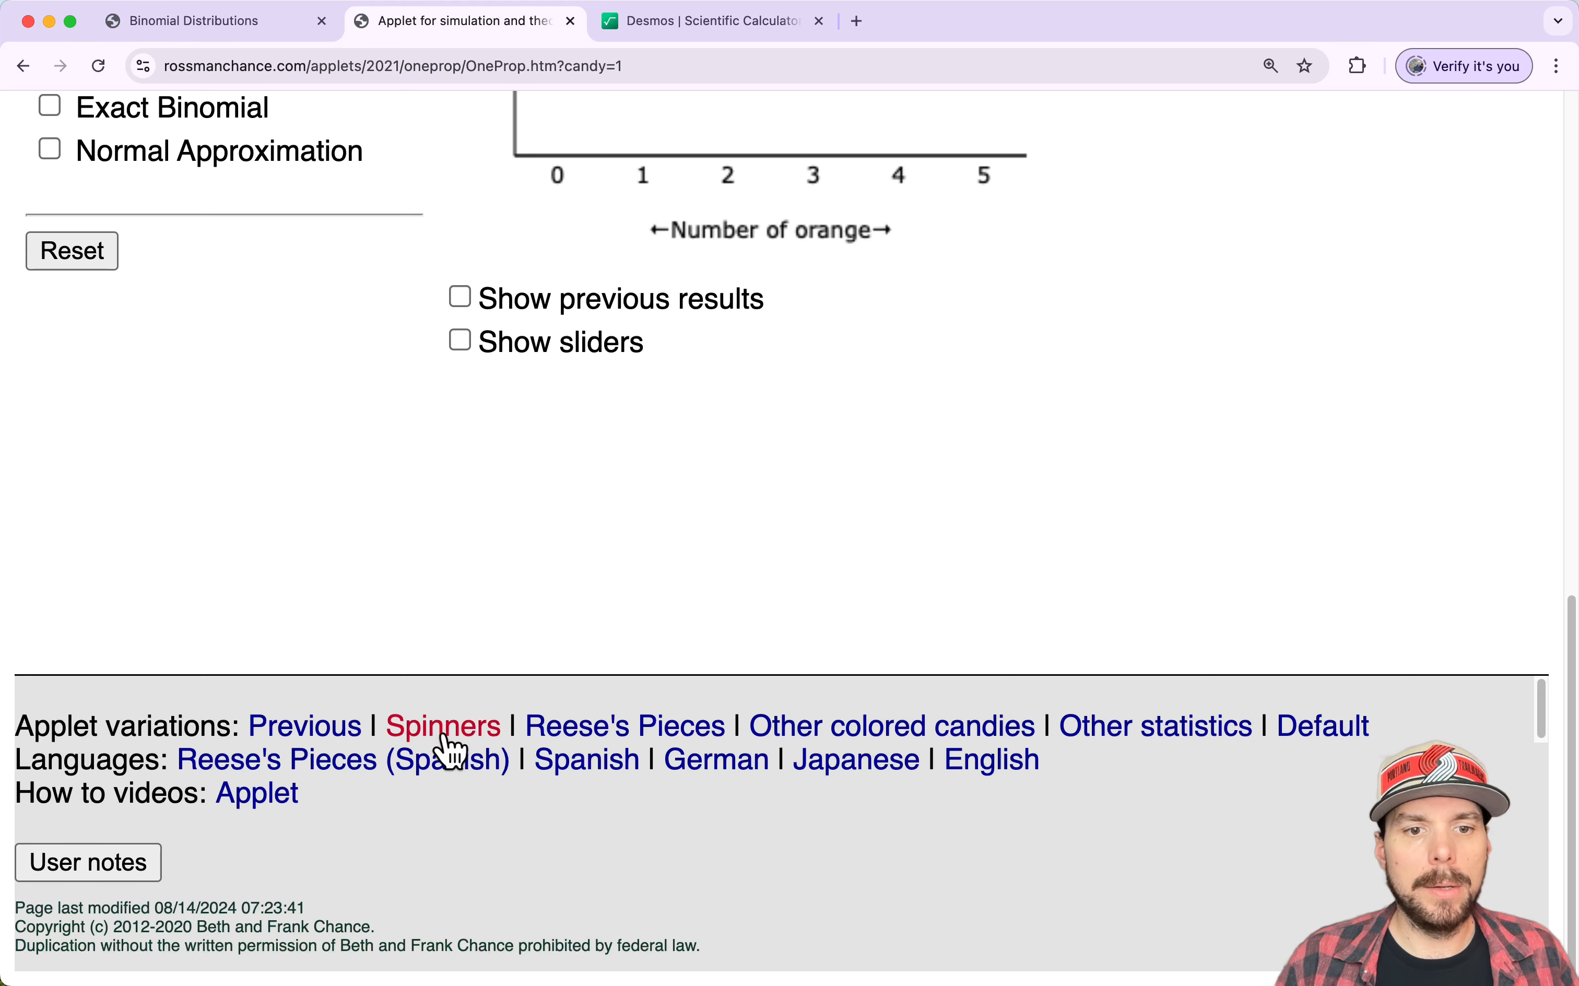
click(450, 733)
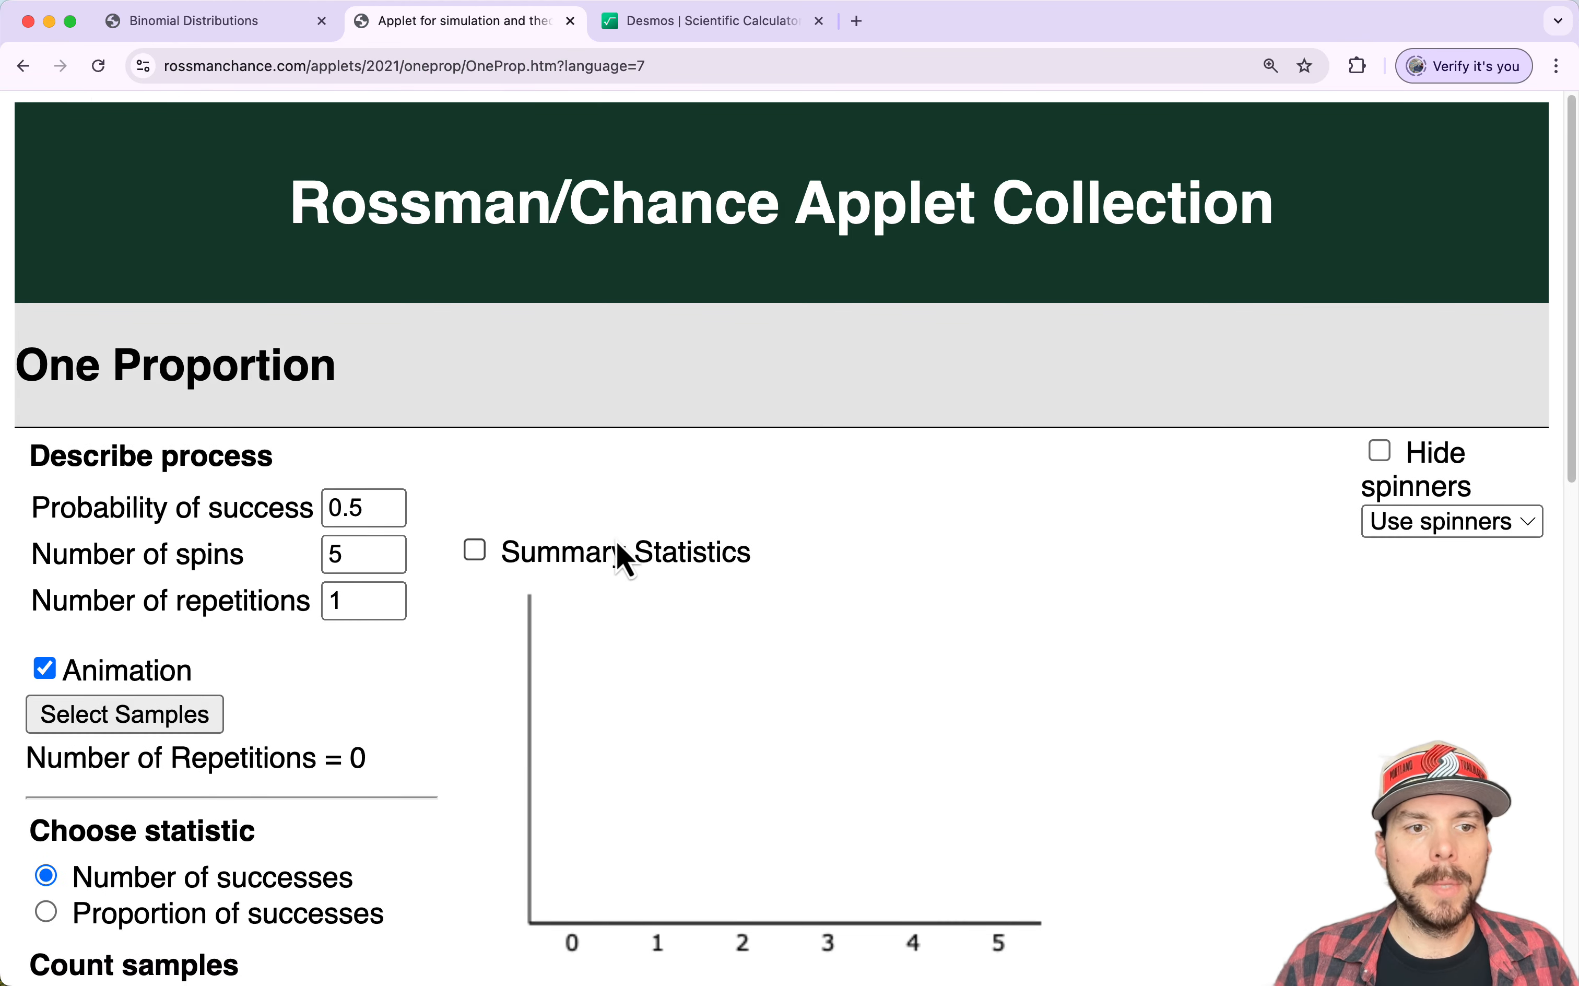
scroll(789, 626, down, 5)
scroll(790, 619, up, 5)
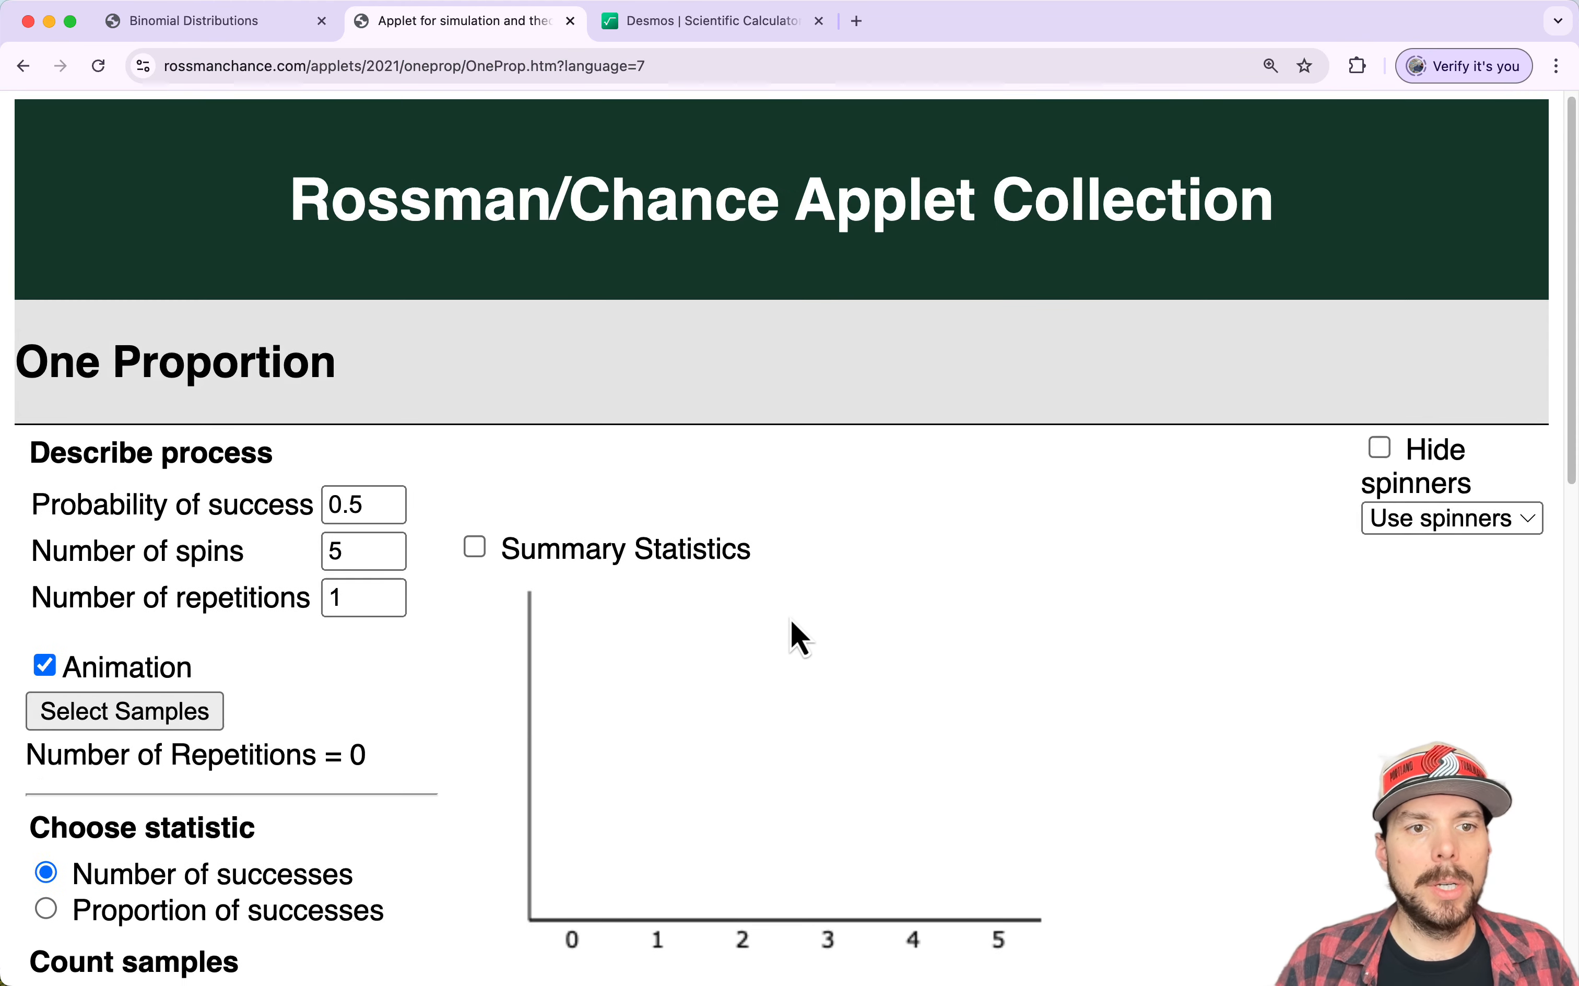
Set the probability of success to 0.76 and the number of spins to 12, and draw one sample.
click(363, 511)
key(BackSpace)
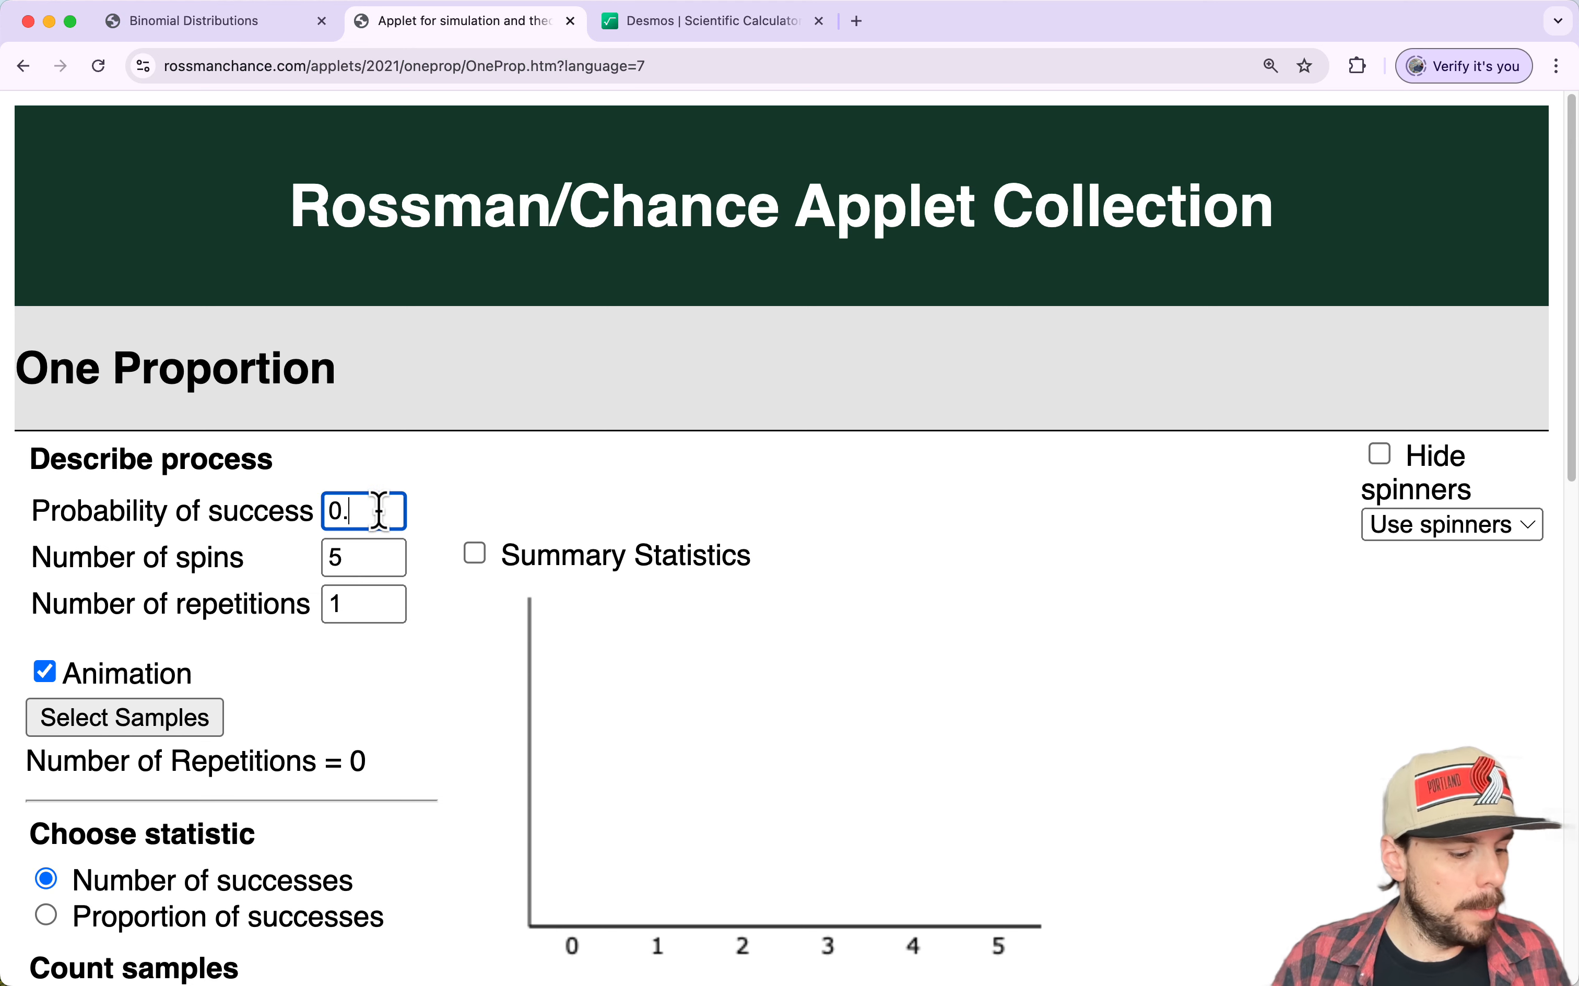
text(76)
double_click(365, 557)
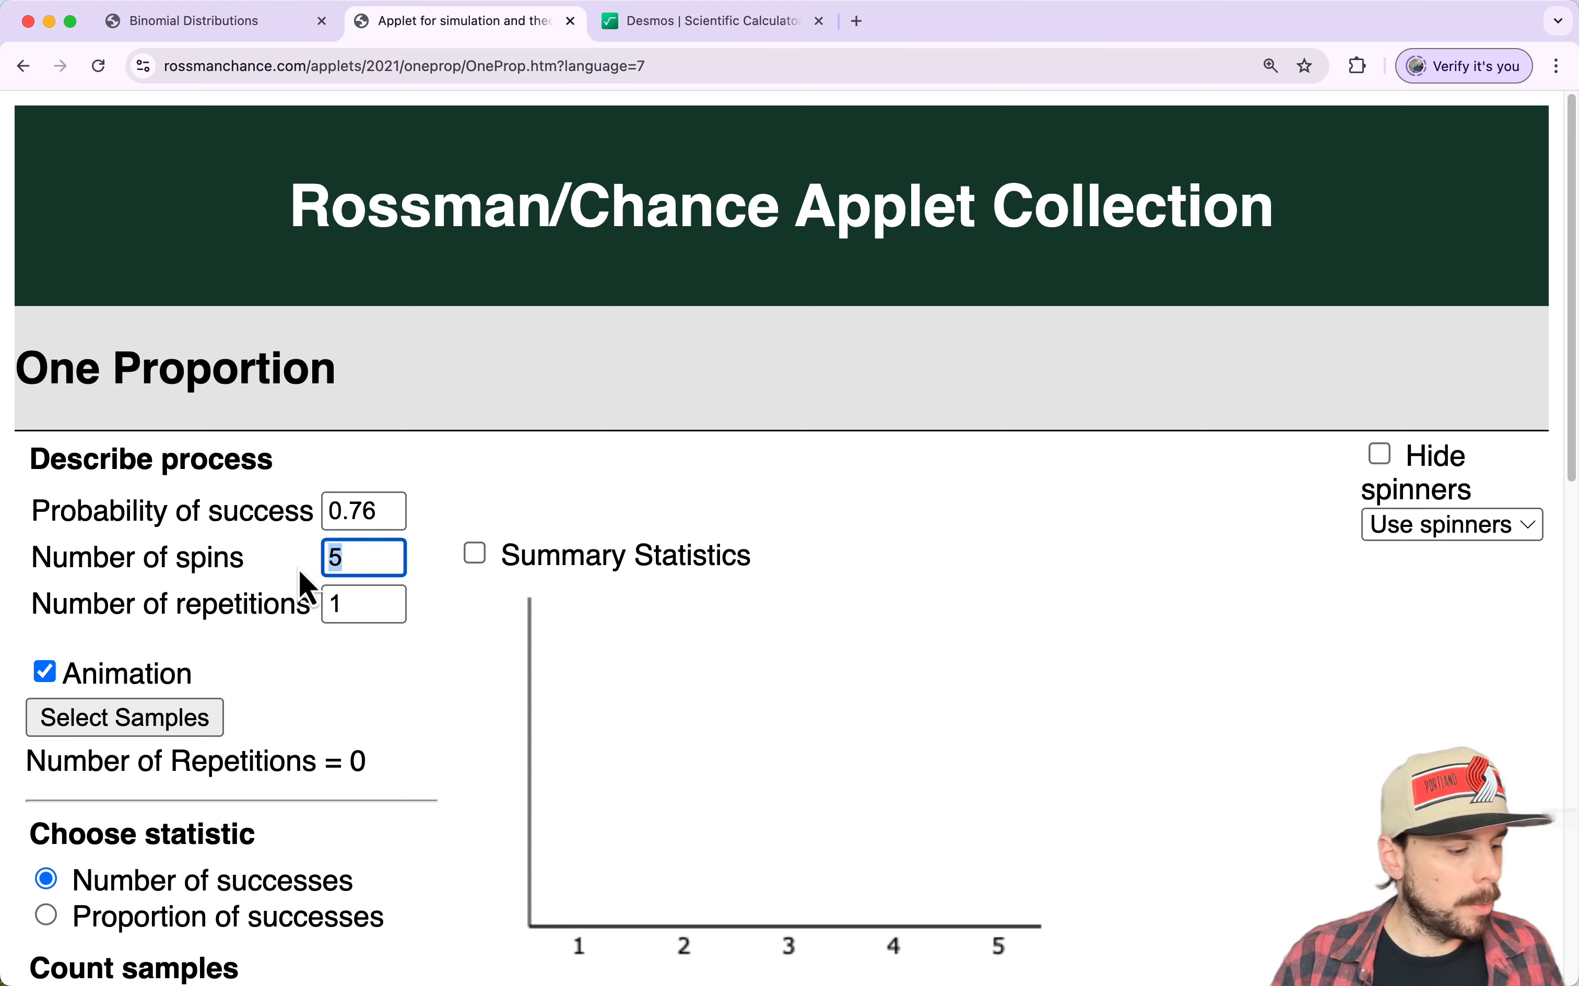
click(426, 559)
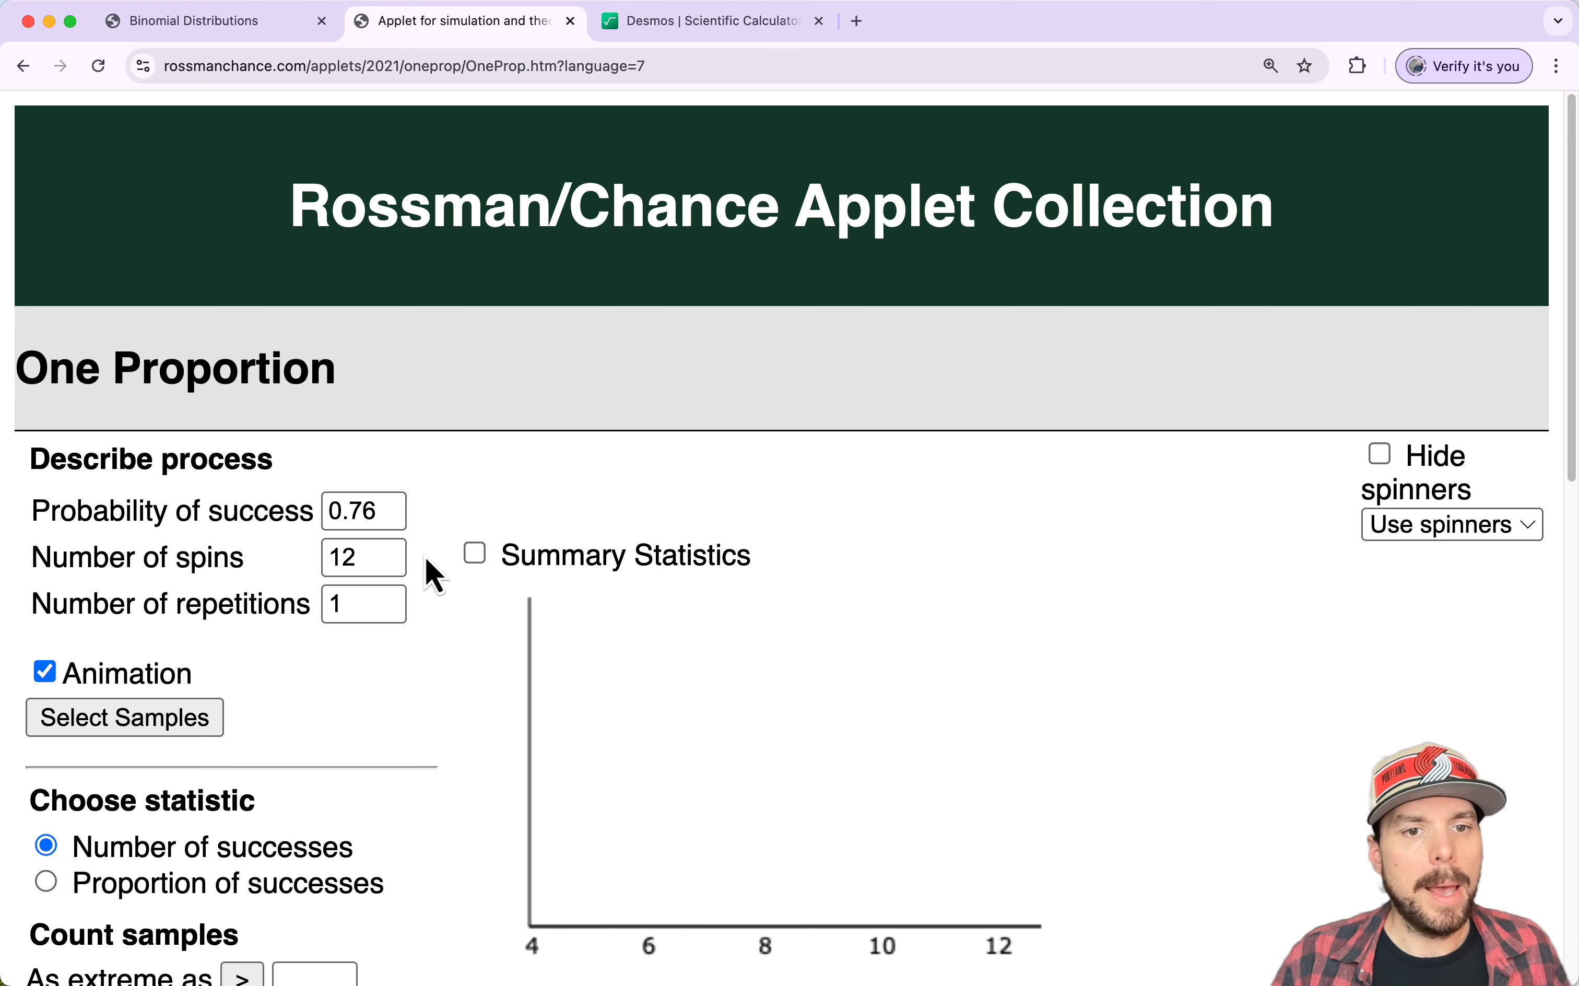
click(166, 717)
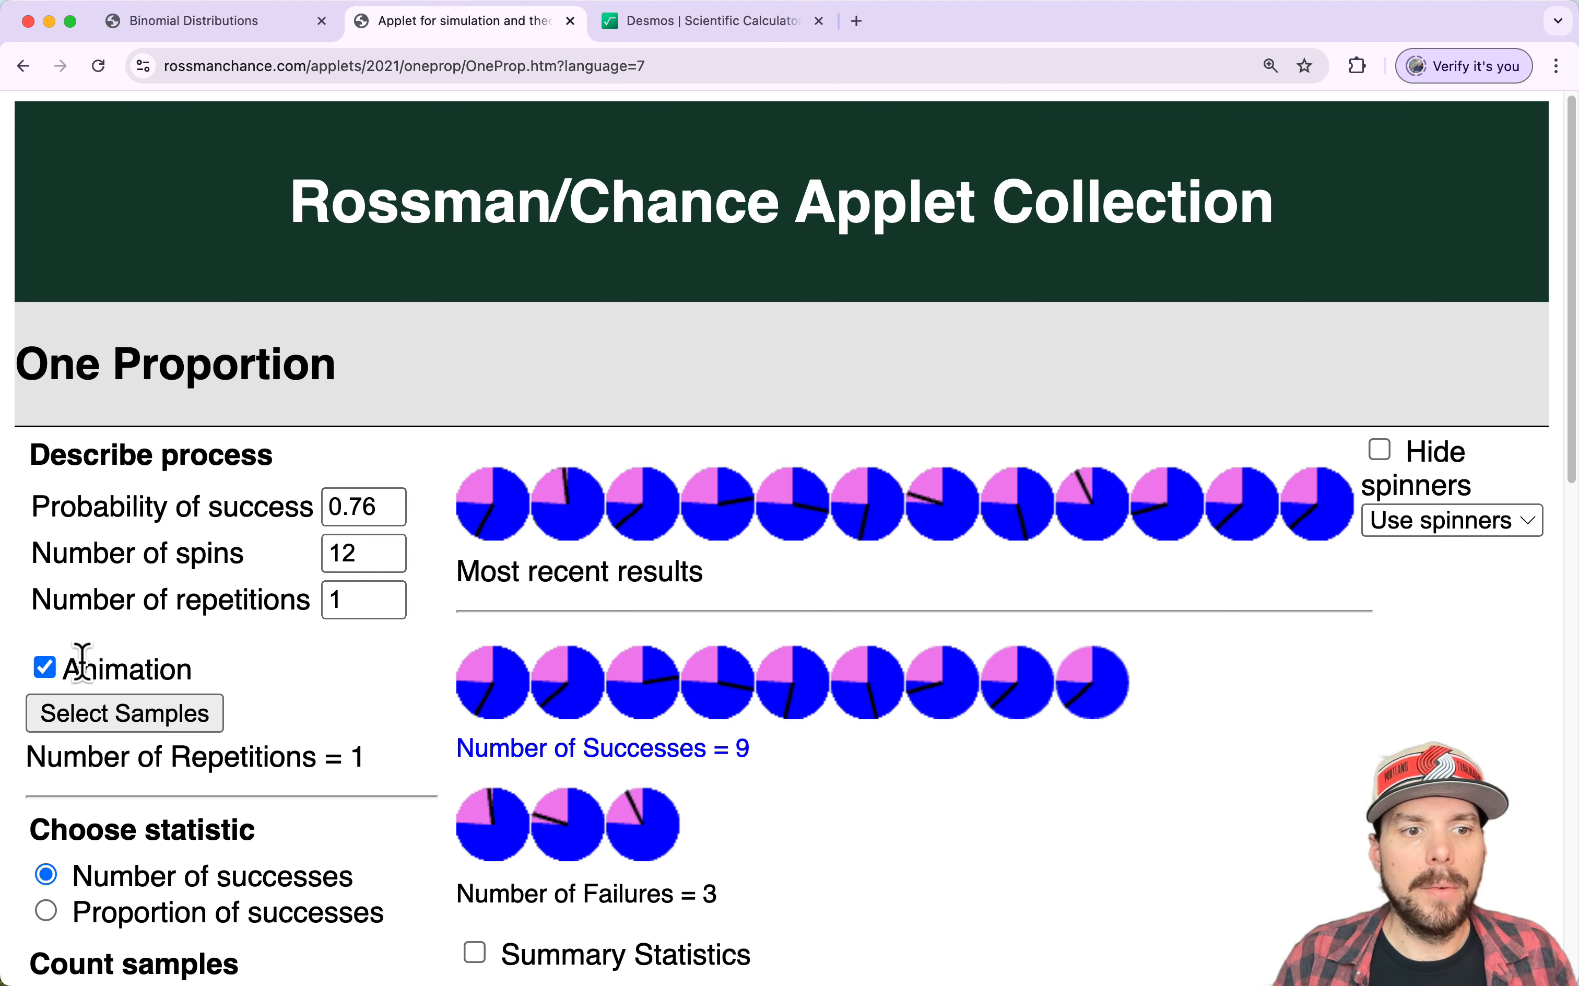
Turn off the animation, highlight its label, and hide the spinners so the dotplot shows.
click(45, 667)
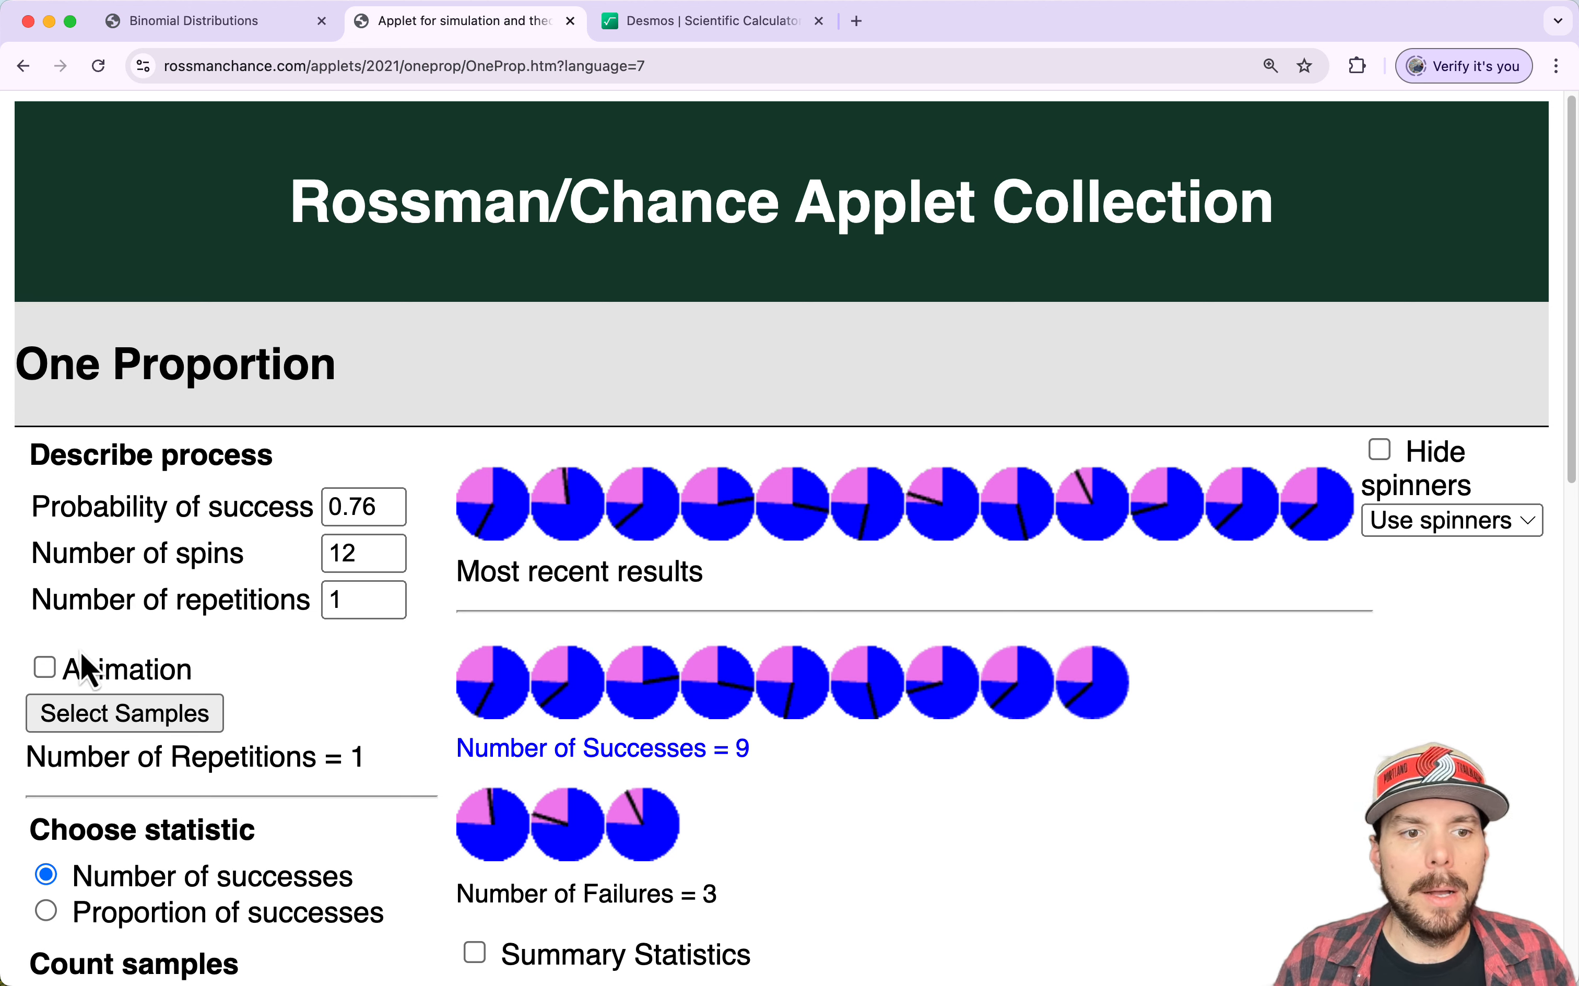
drag(63, 668, 197, 693)
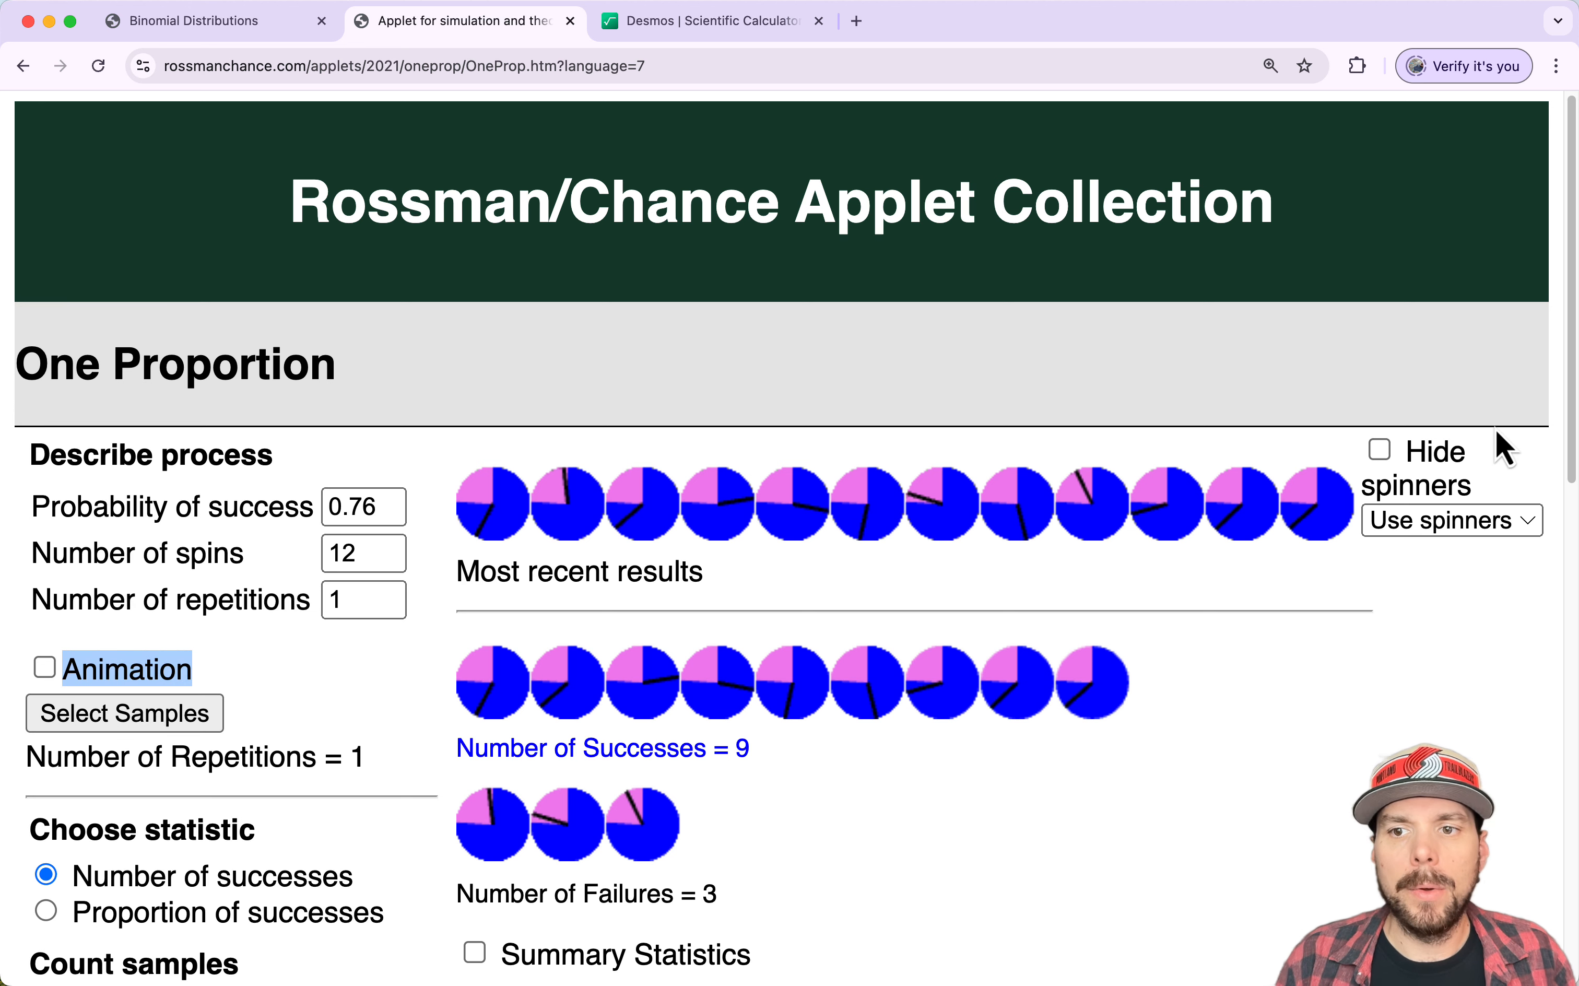
click(1377, 451)
scroll(736, 511, down, 3)
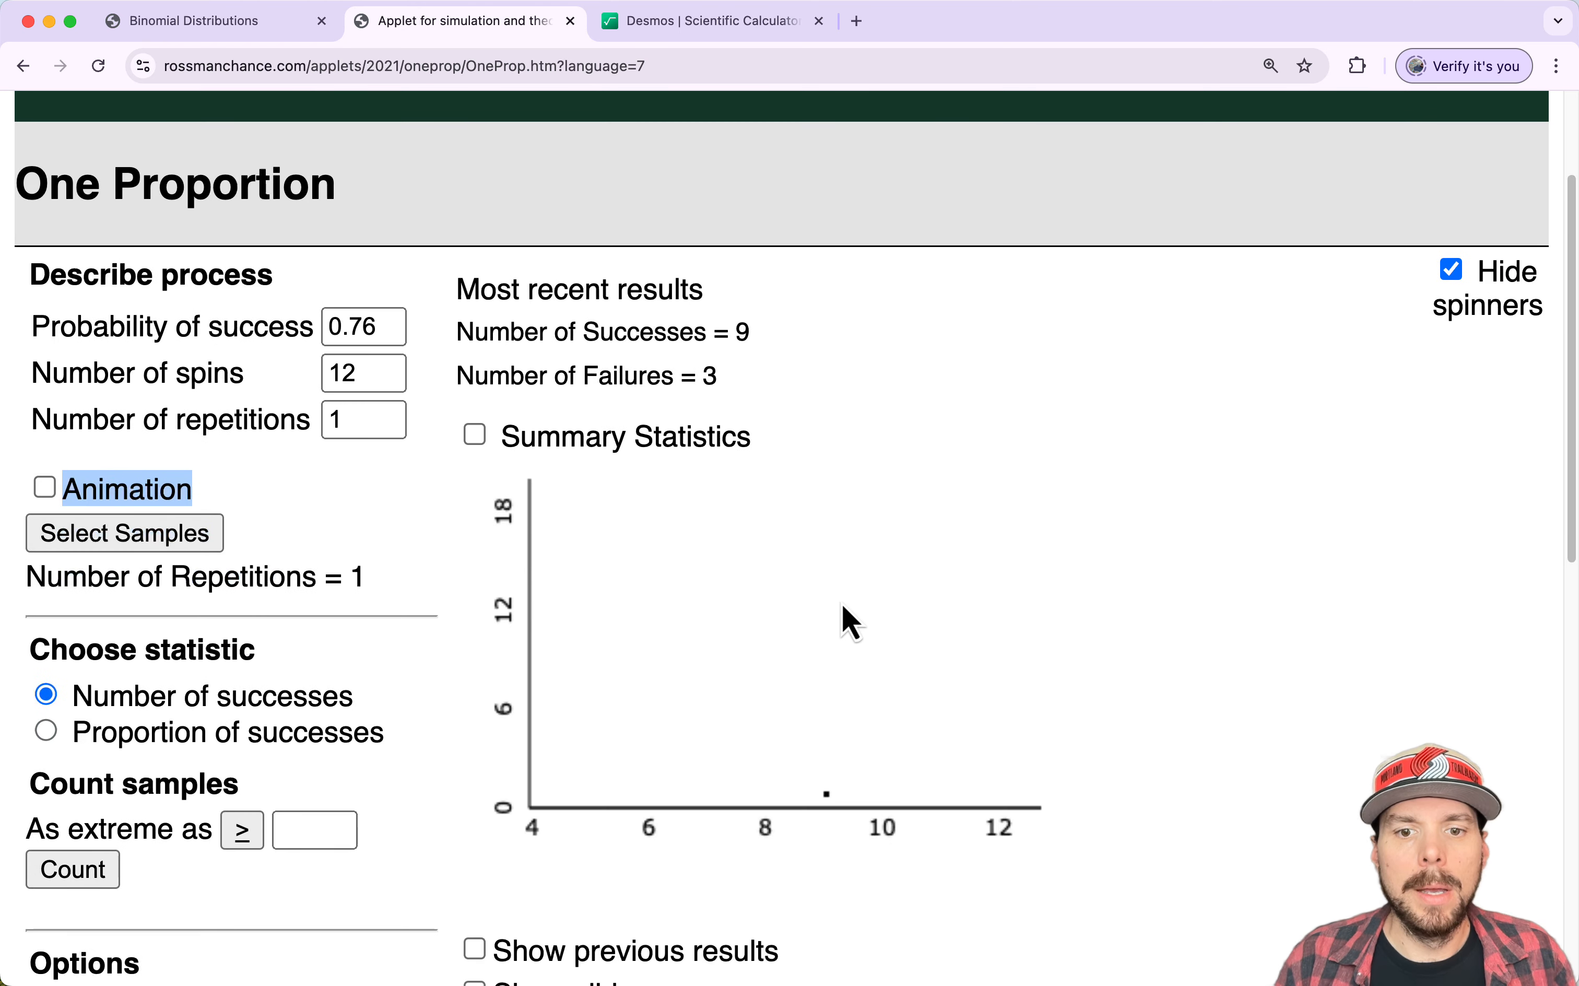
Highlight the latest number of successes and show summary statistics, keeping number of successes as the statistic.
double_click(742, 331)
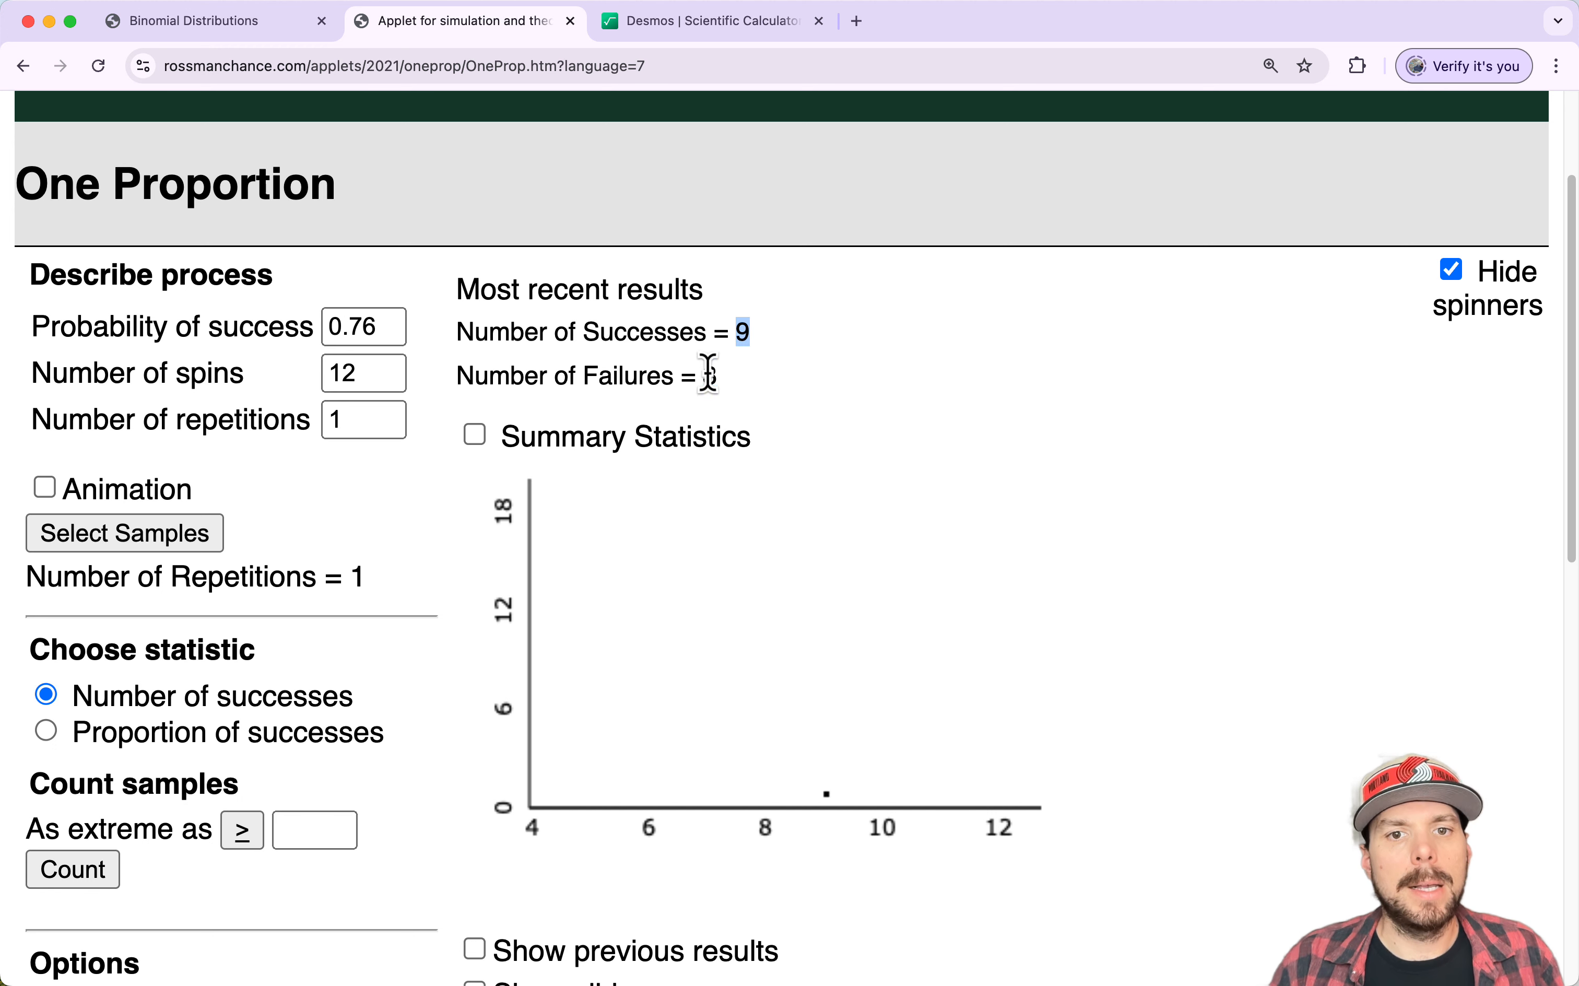
click(481, 435)
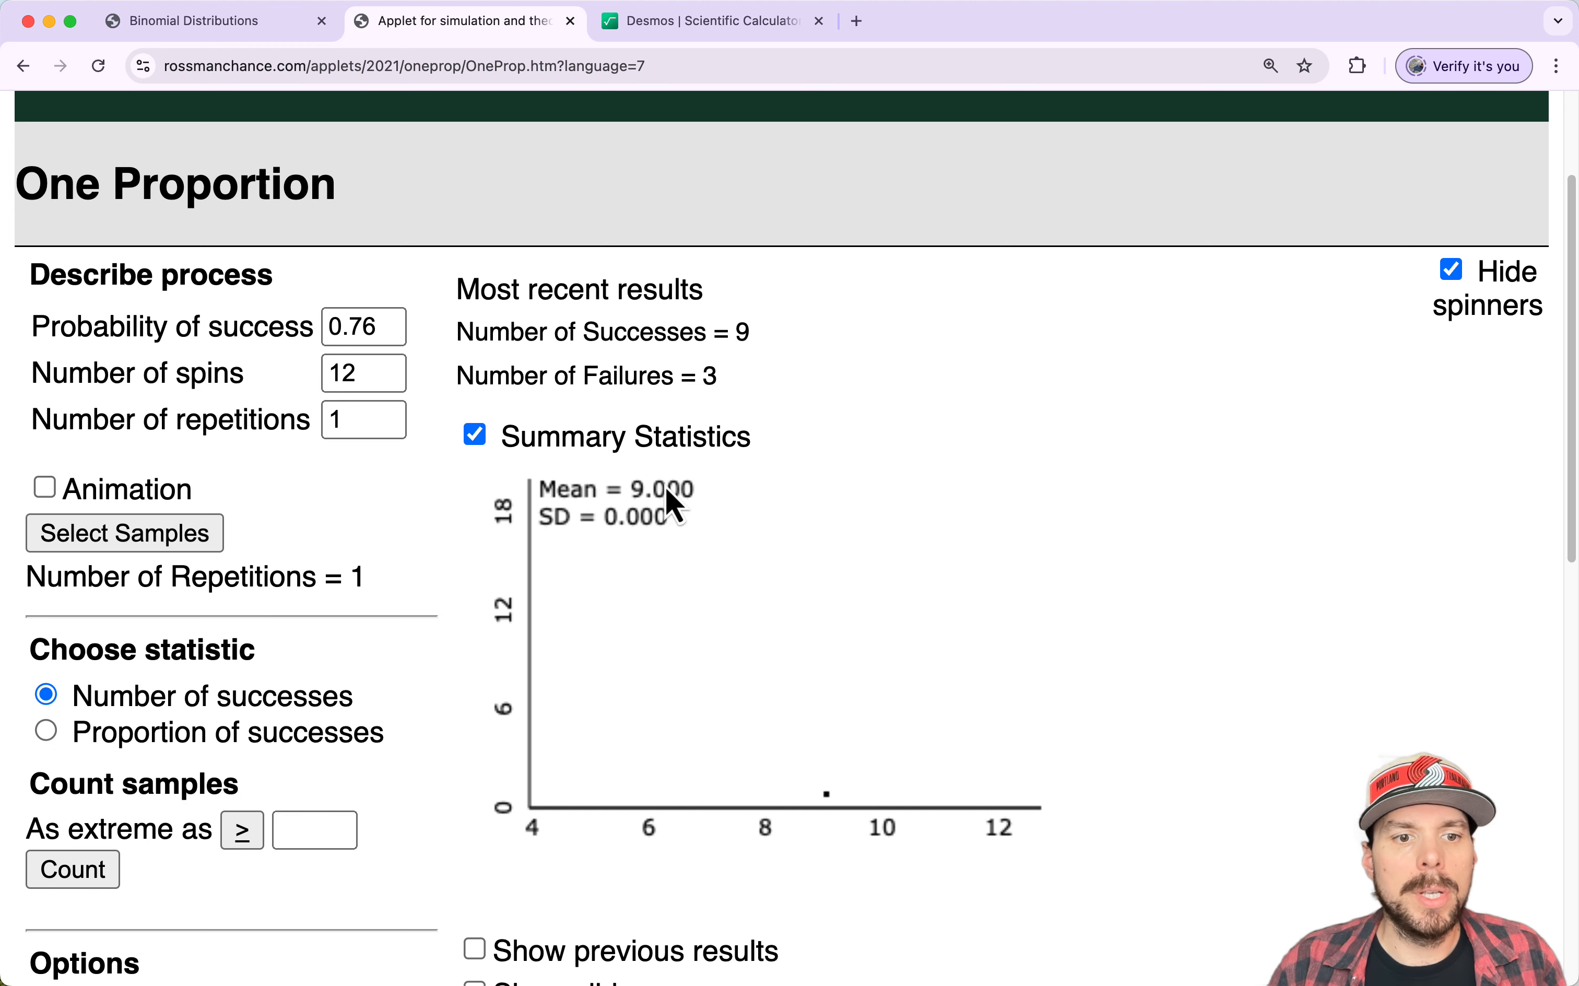
click(47, 732)
click(47, 694)
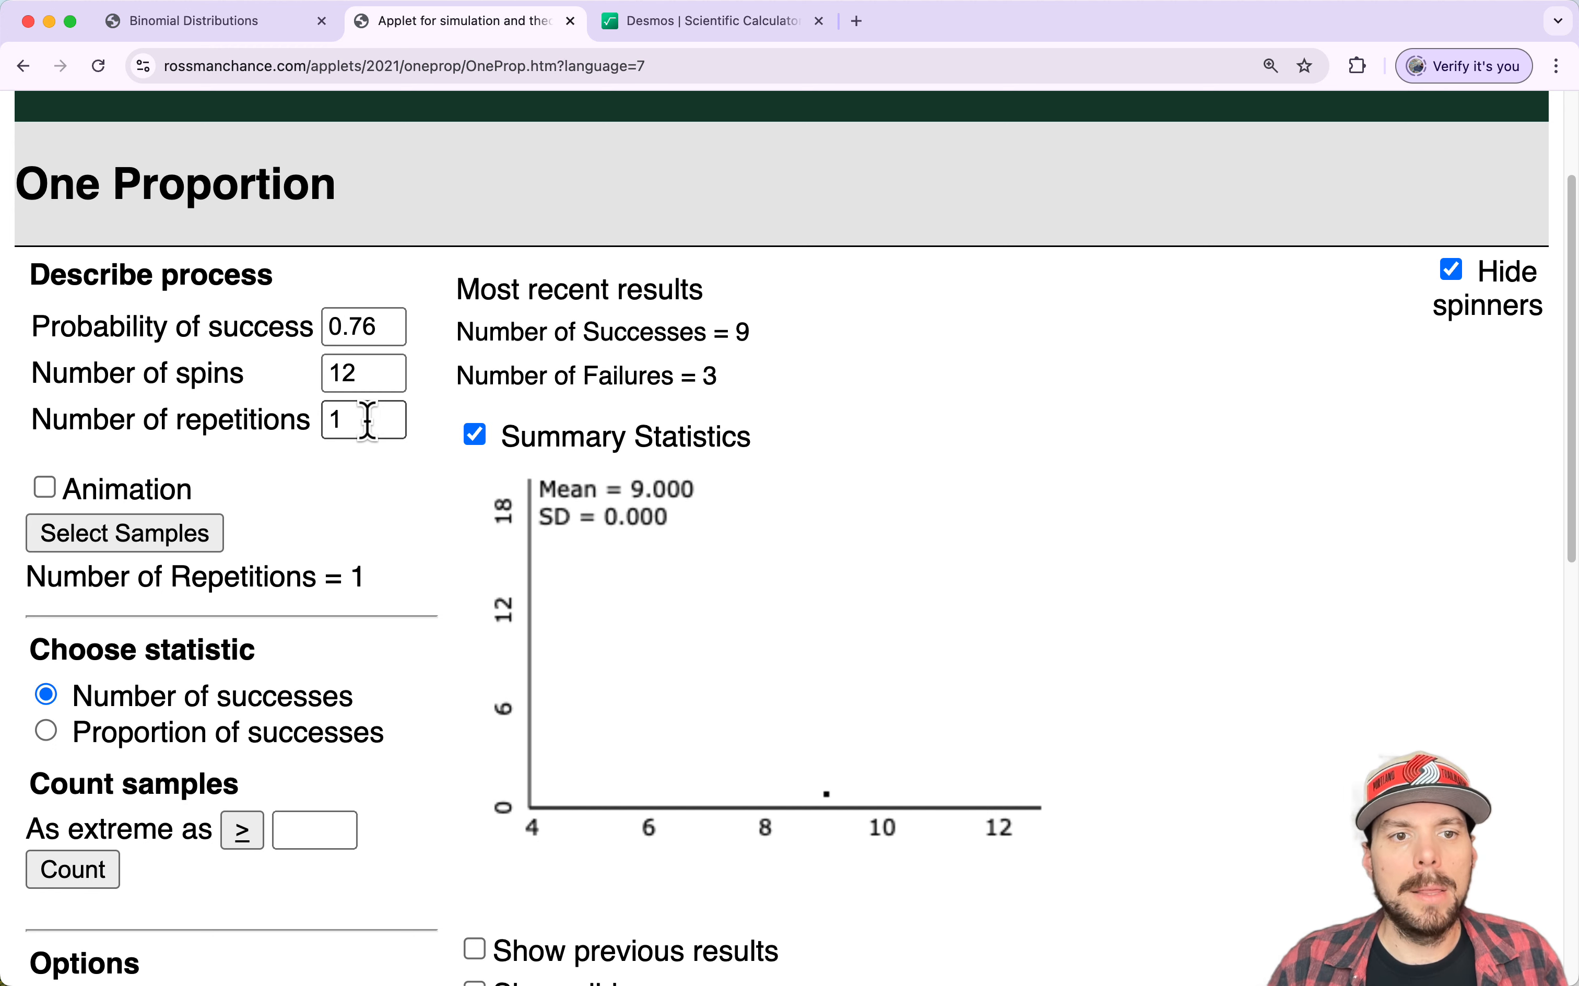
Set the number of repetitions to 9999, draw the samples, and highlight the total number of repetitions.
drag(366, 419, 317, 429)
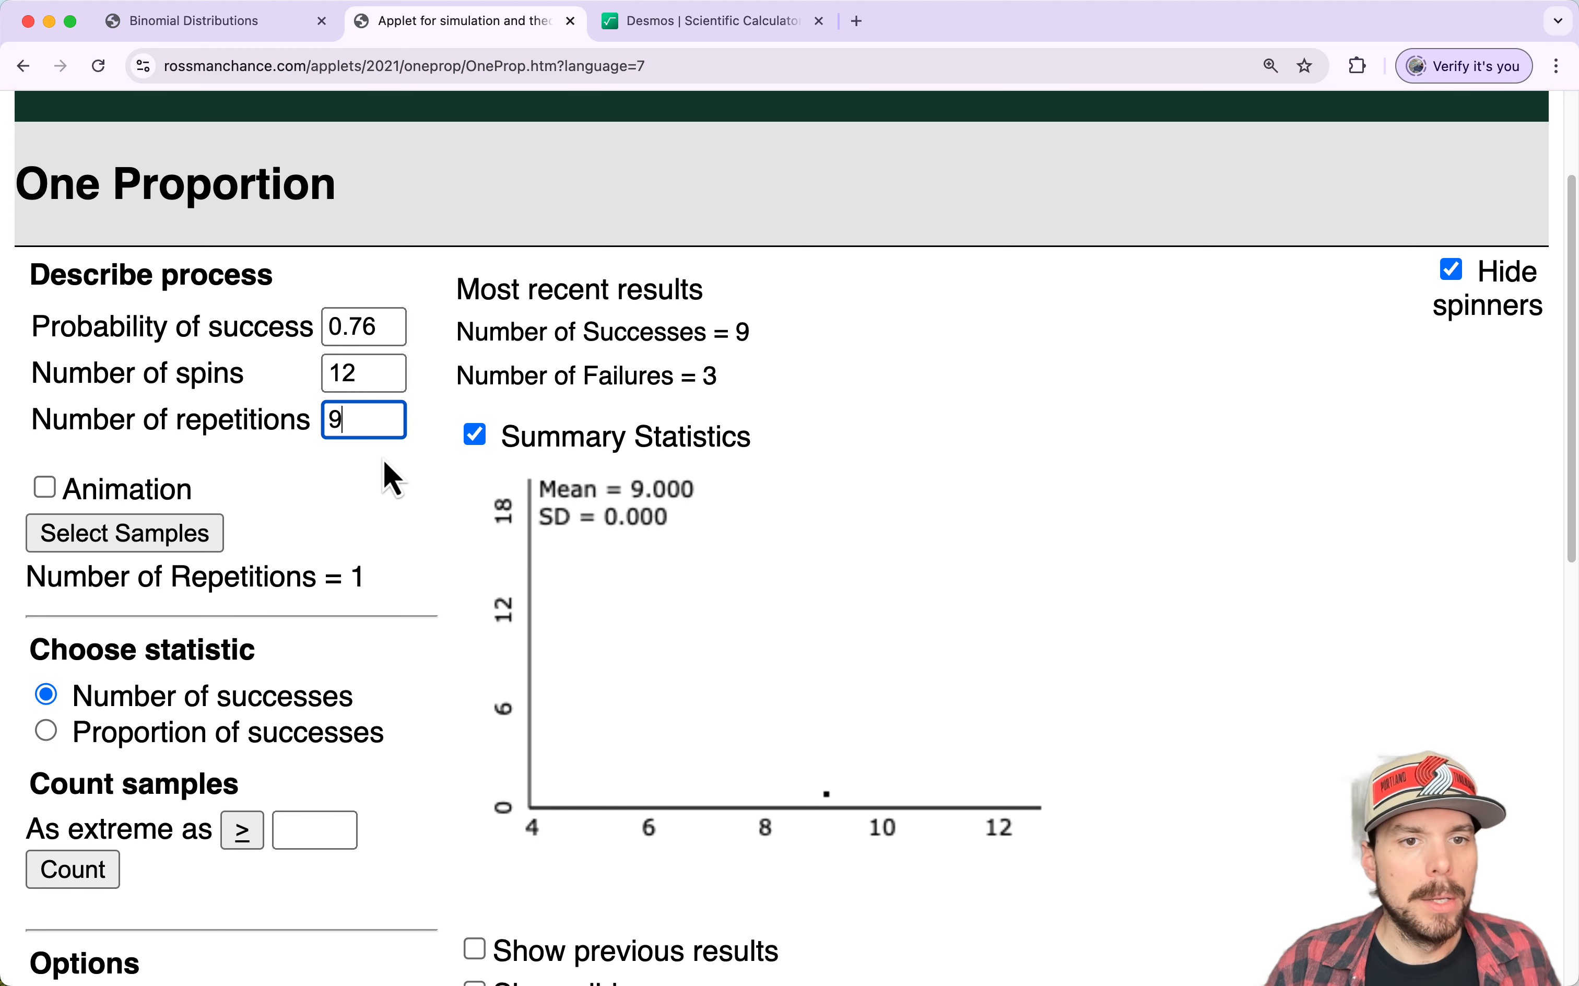
text(9999)
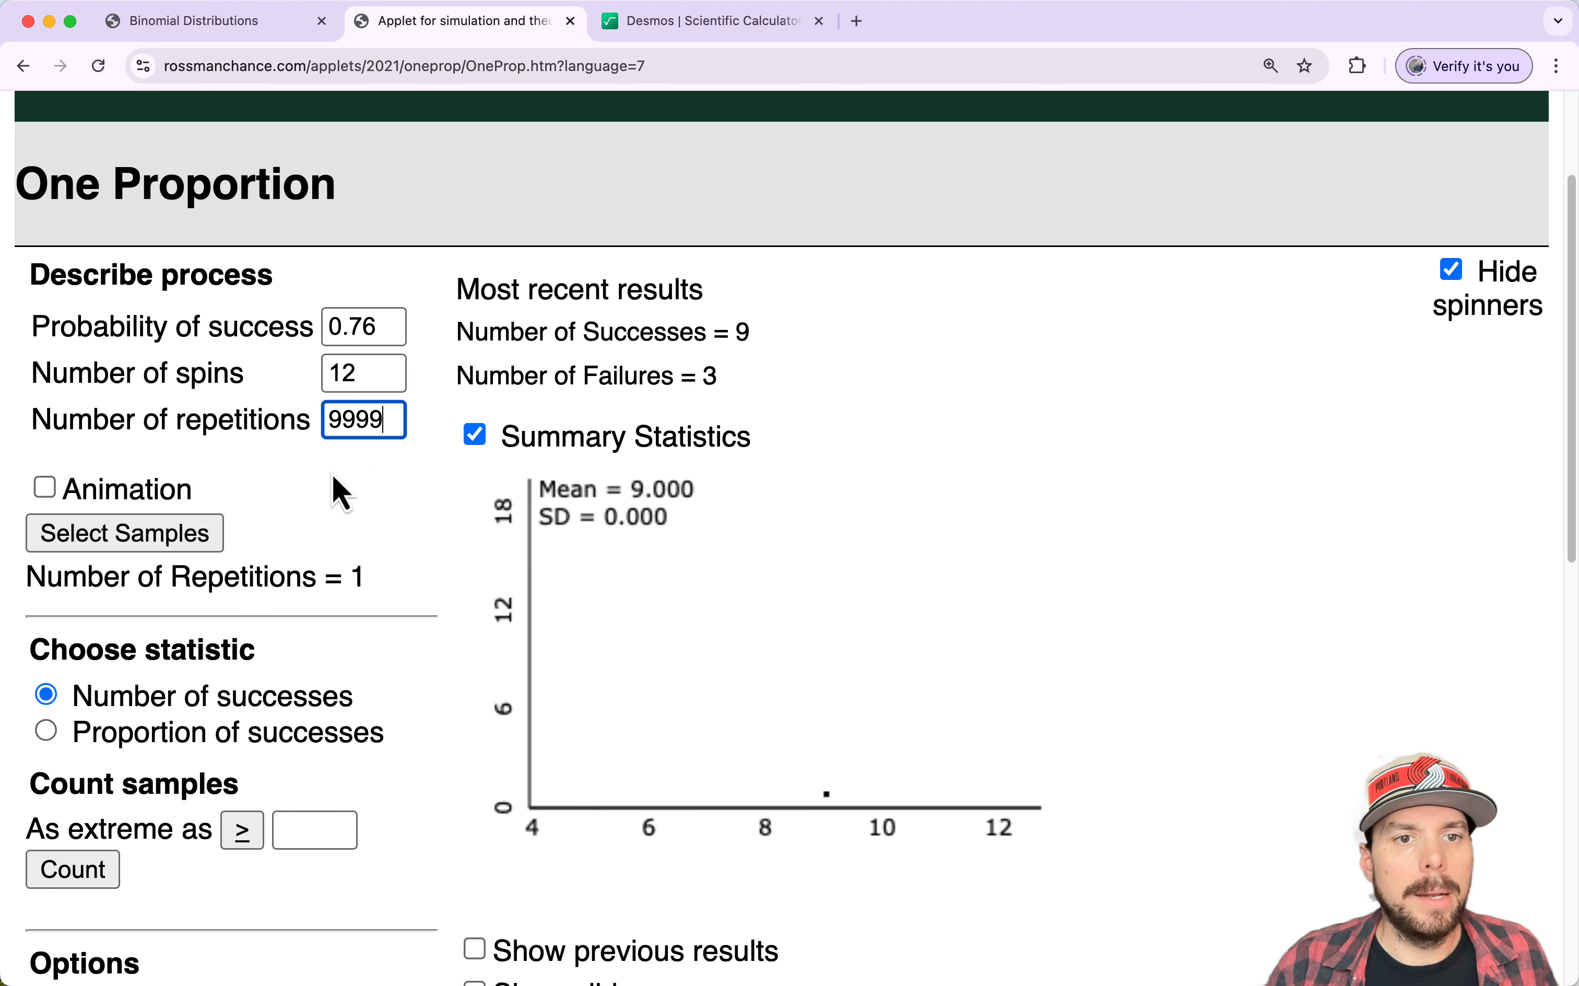
click(147, 538)
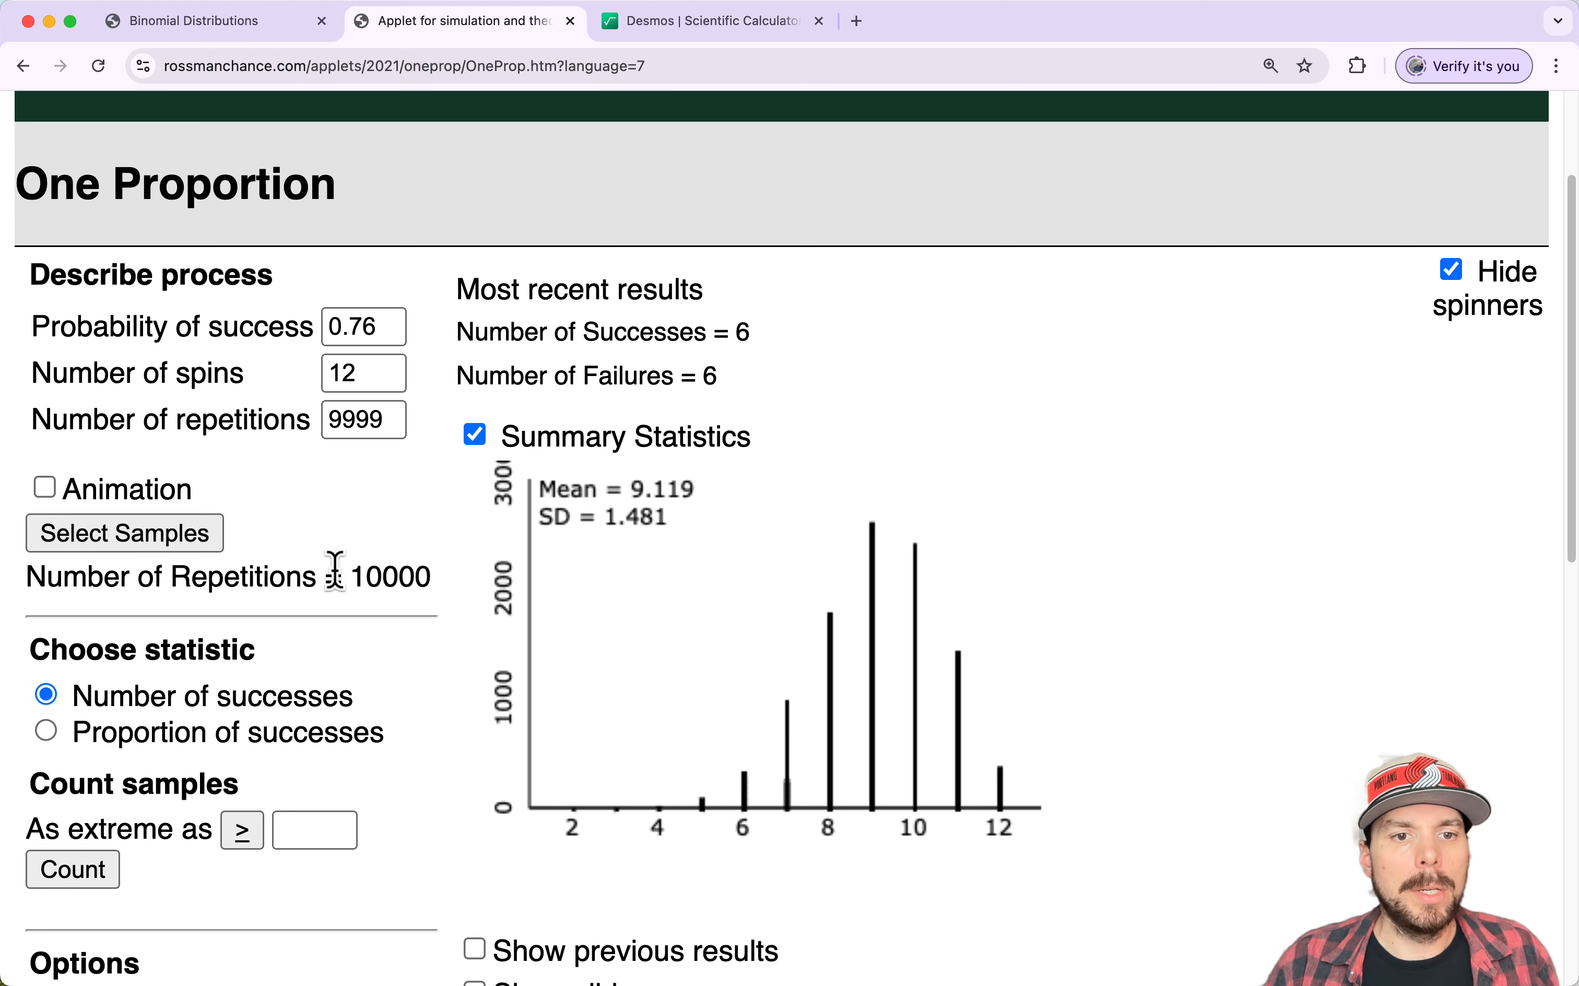
drag(342, 577, 441, 582)
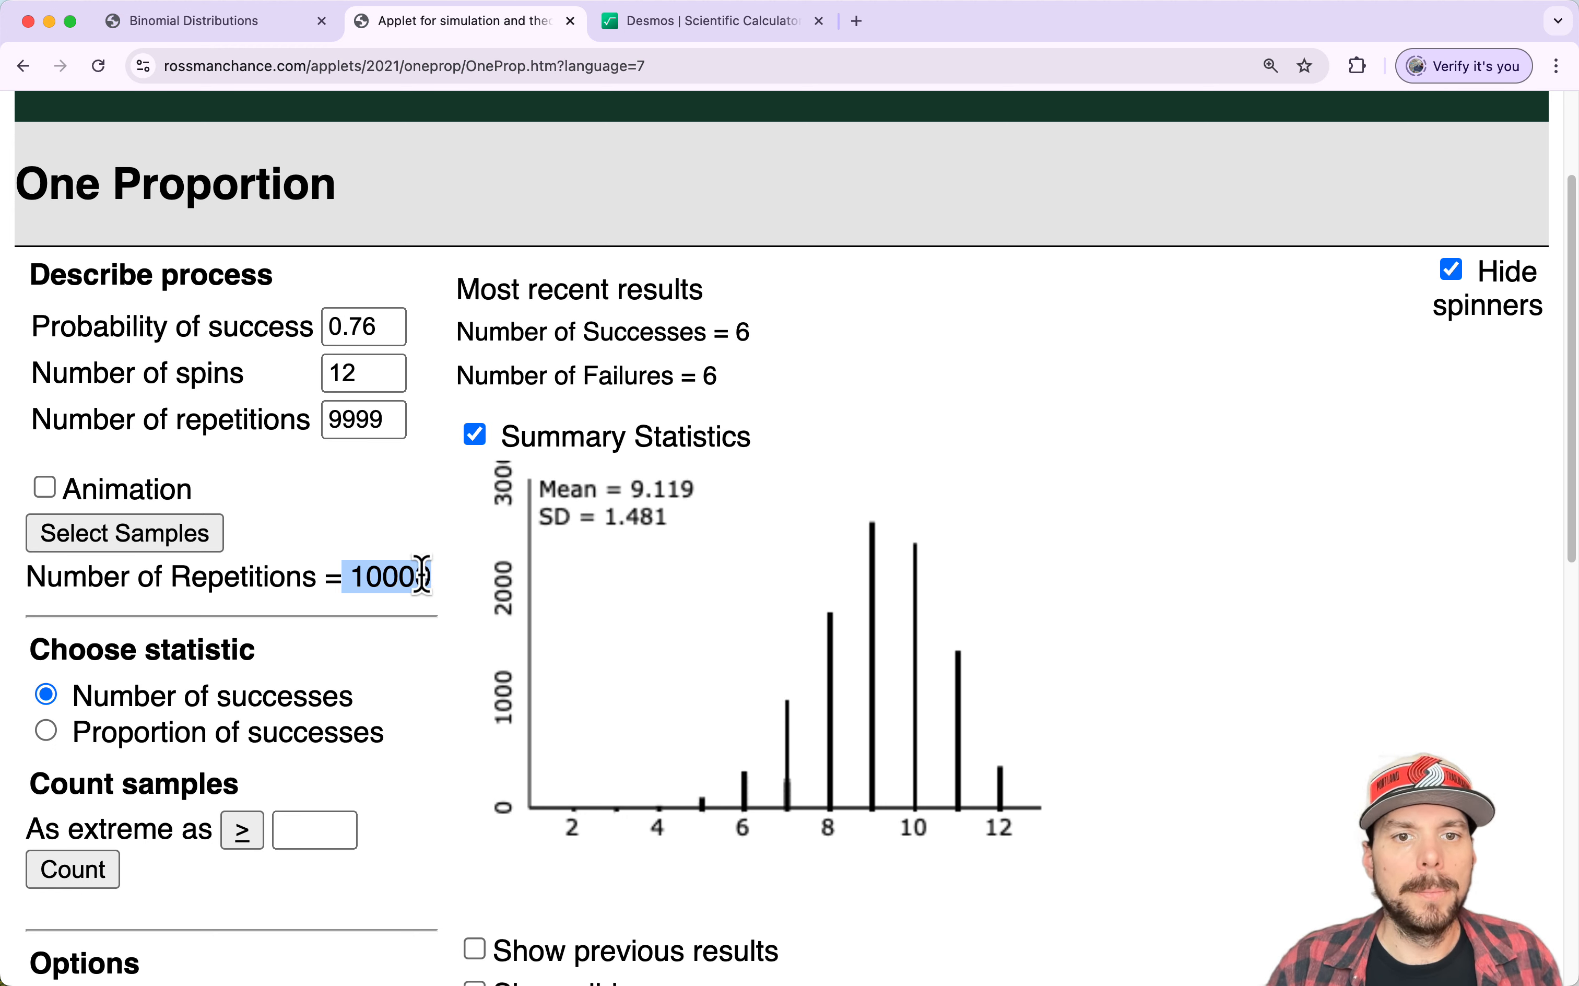
Highlight the most recent success and failure counts and the probability of success, and examine the simulated mean and SD.
drag(732, 334, 738, 391)
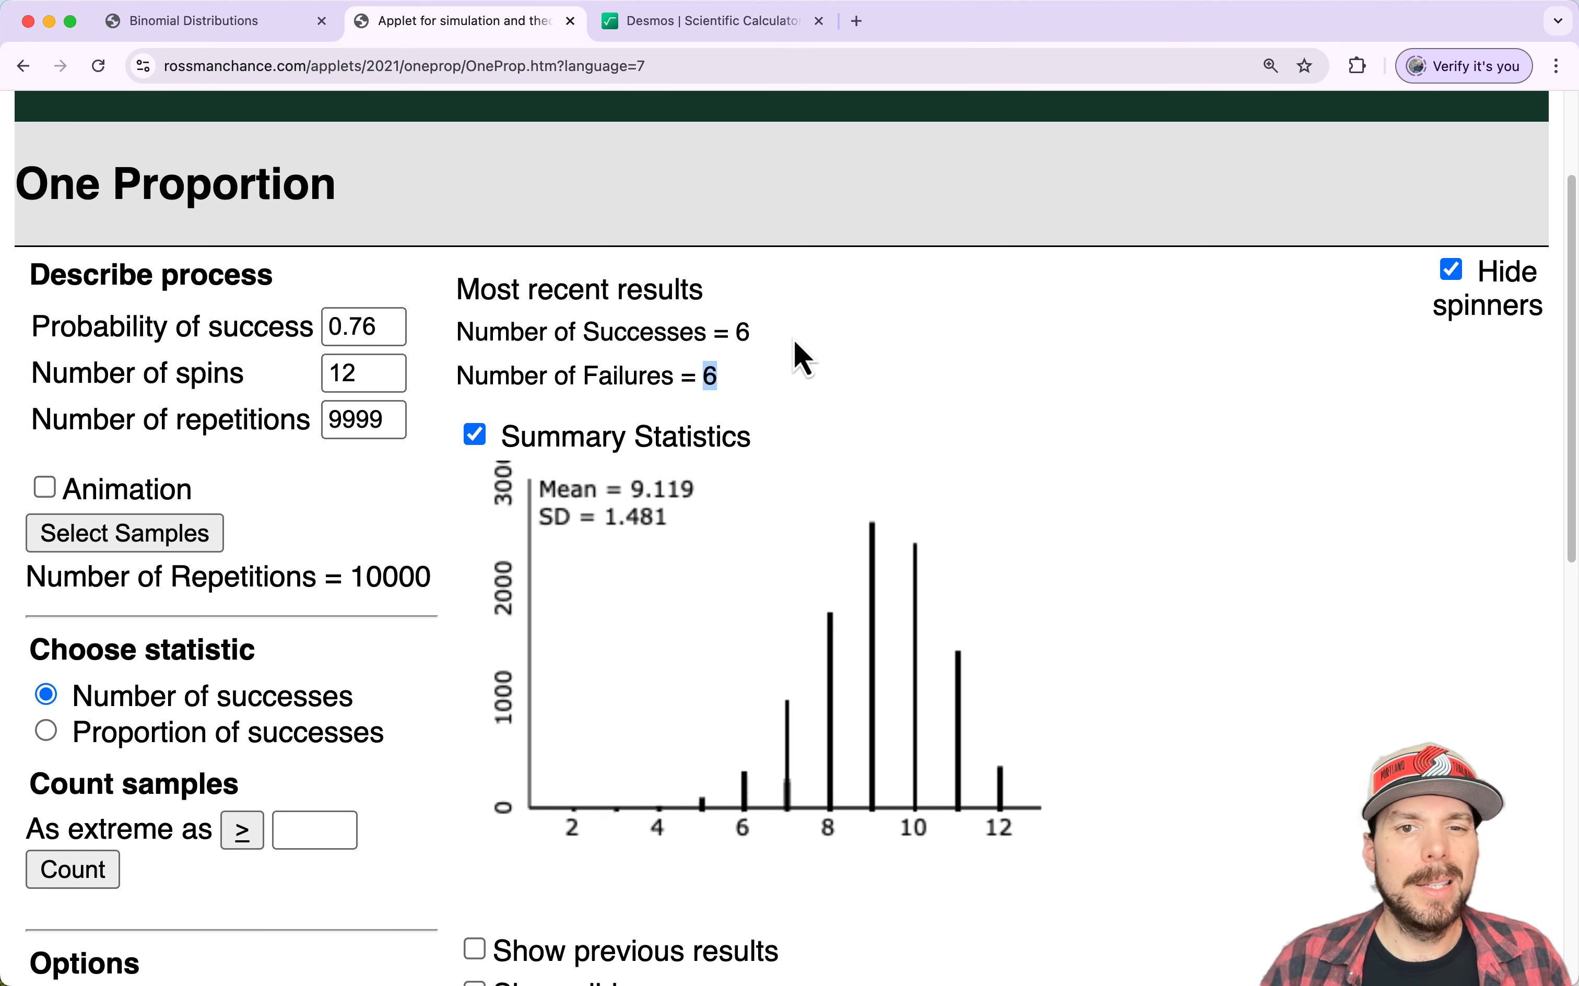
drag(738, 329, 730, 388)
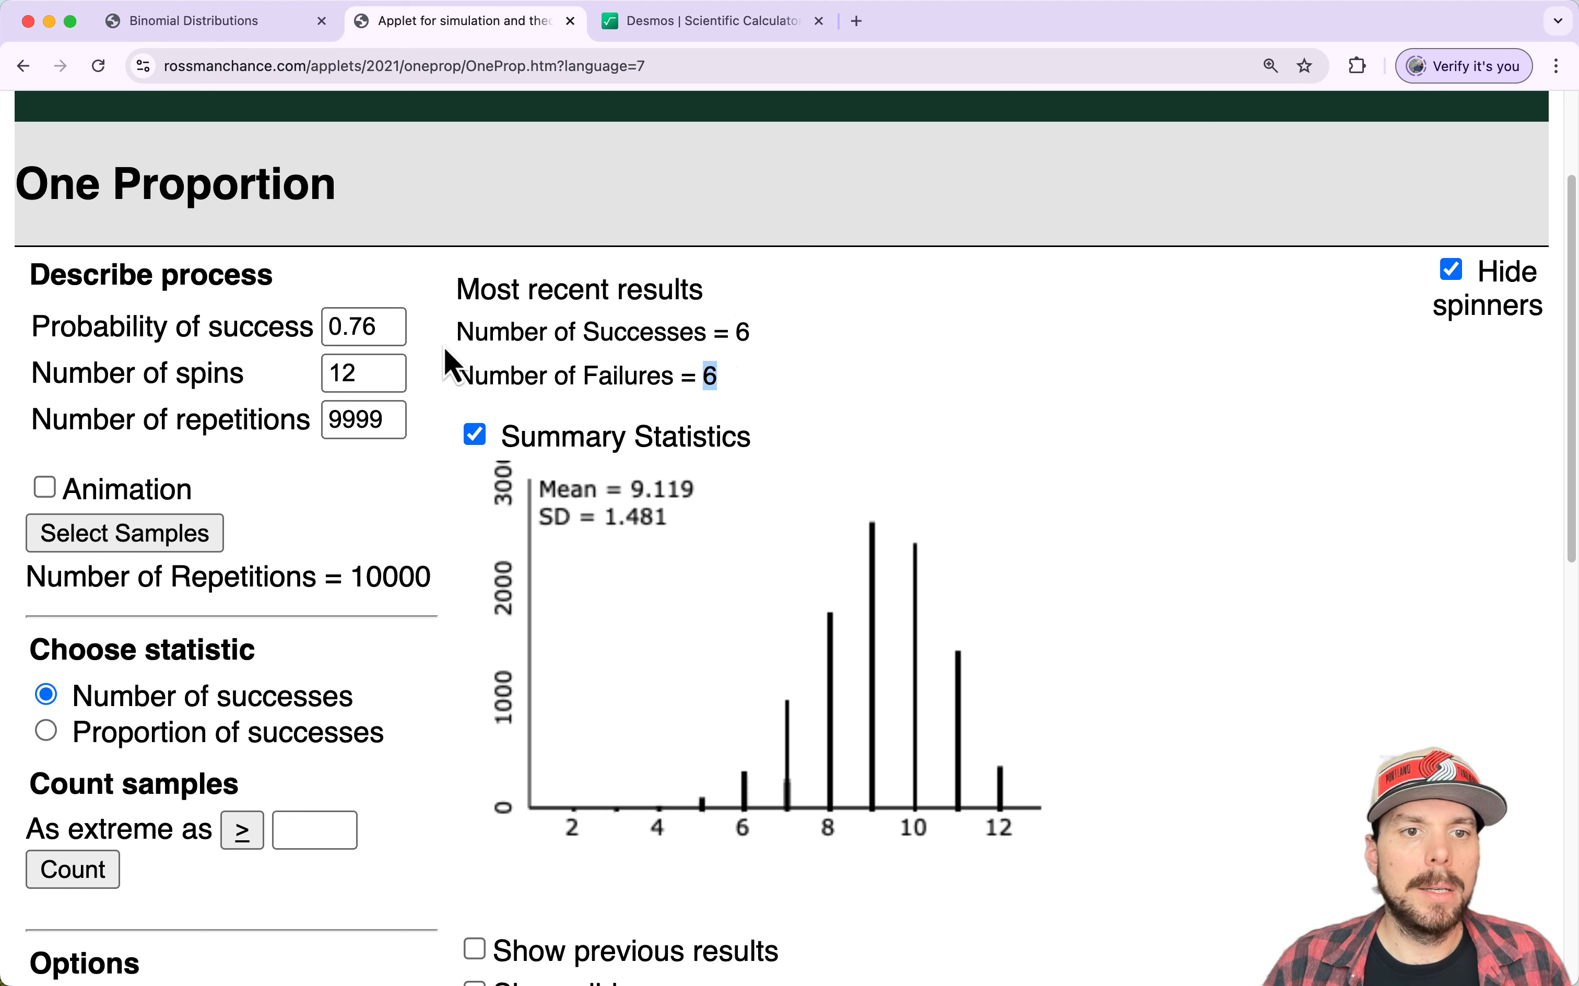
drag(381, 325, 329, 320)
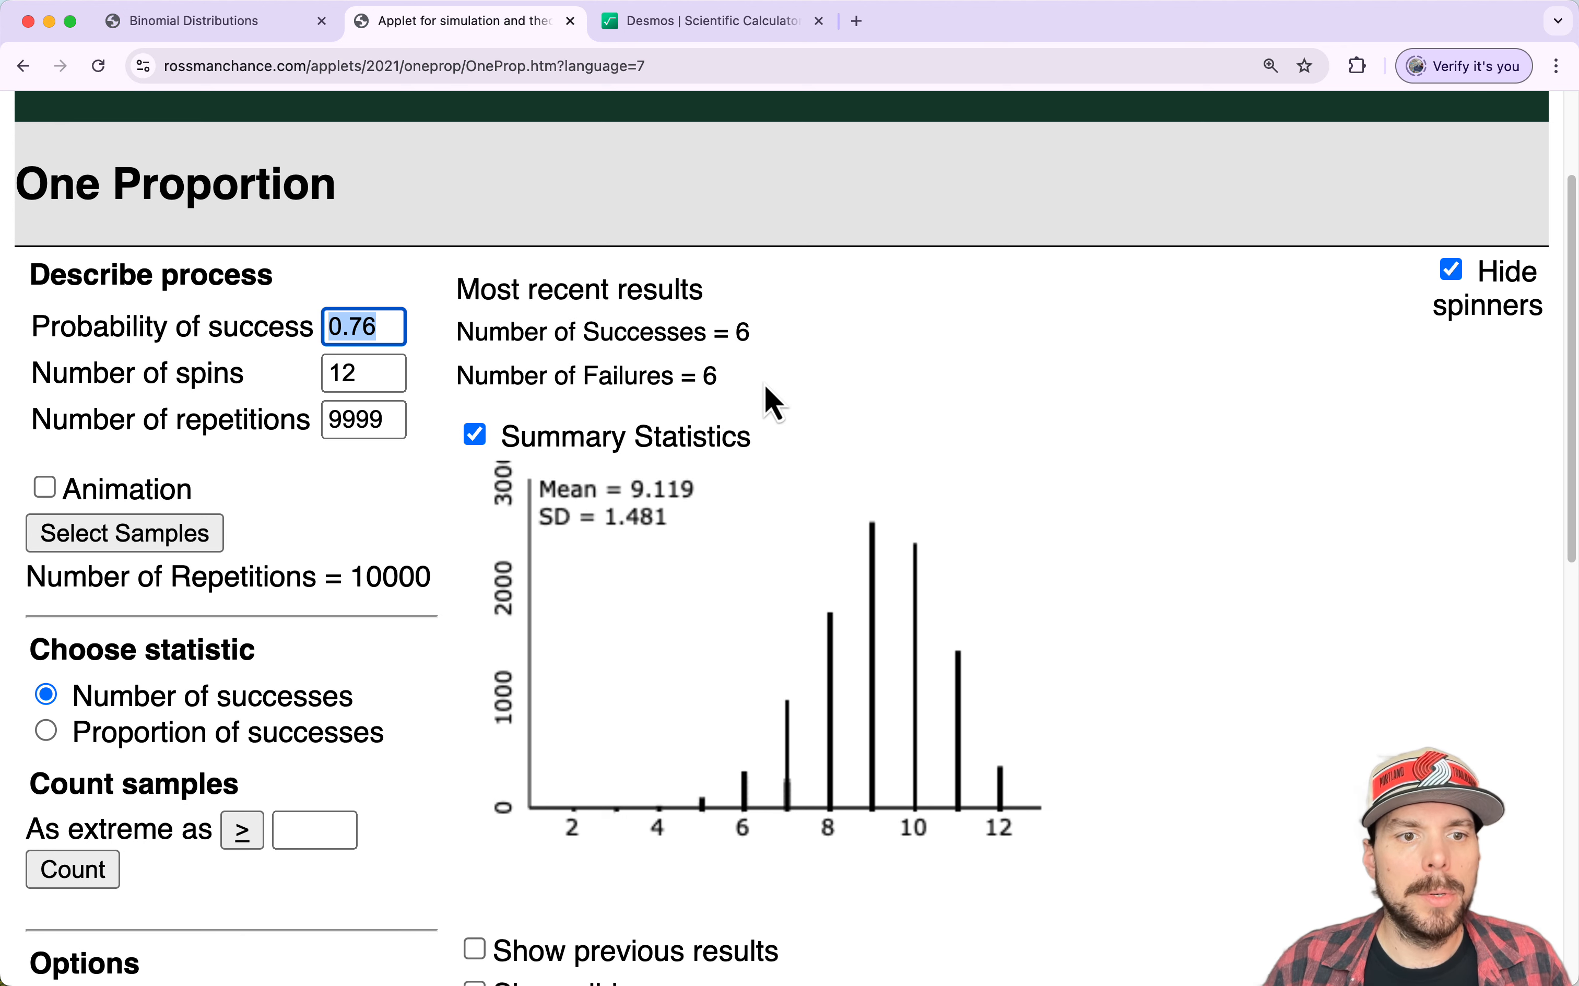
scroll(522, 541, down, 1)
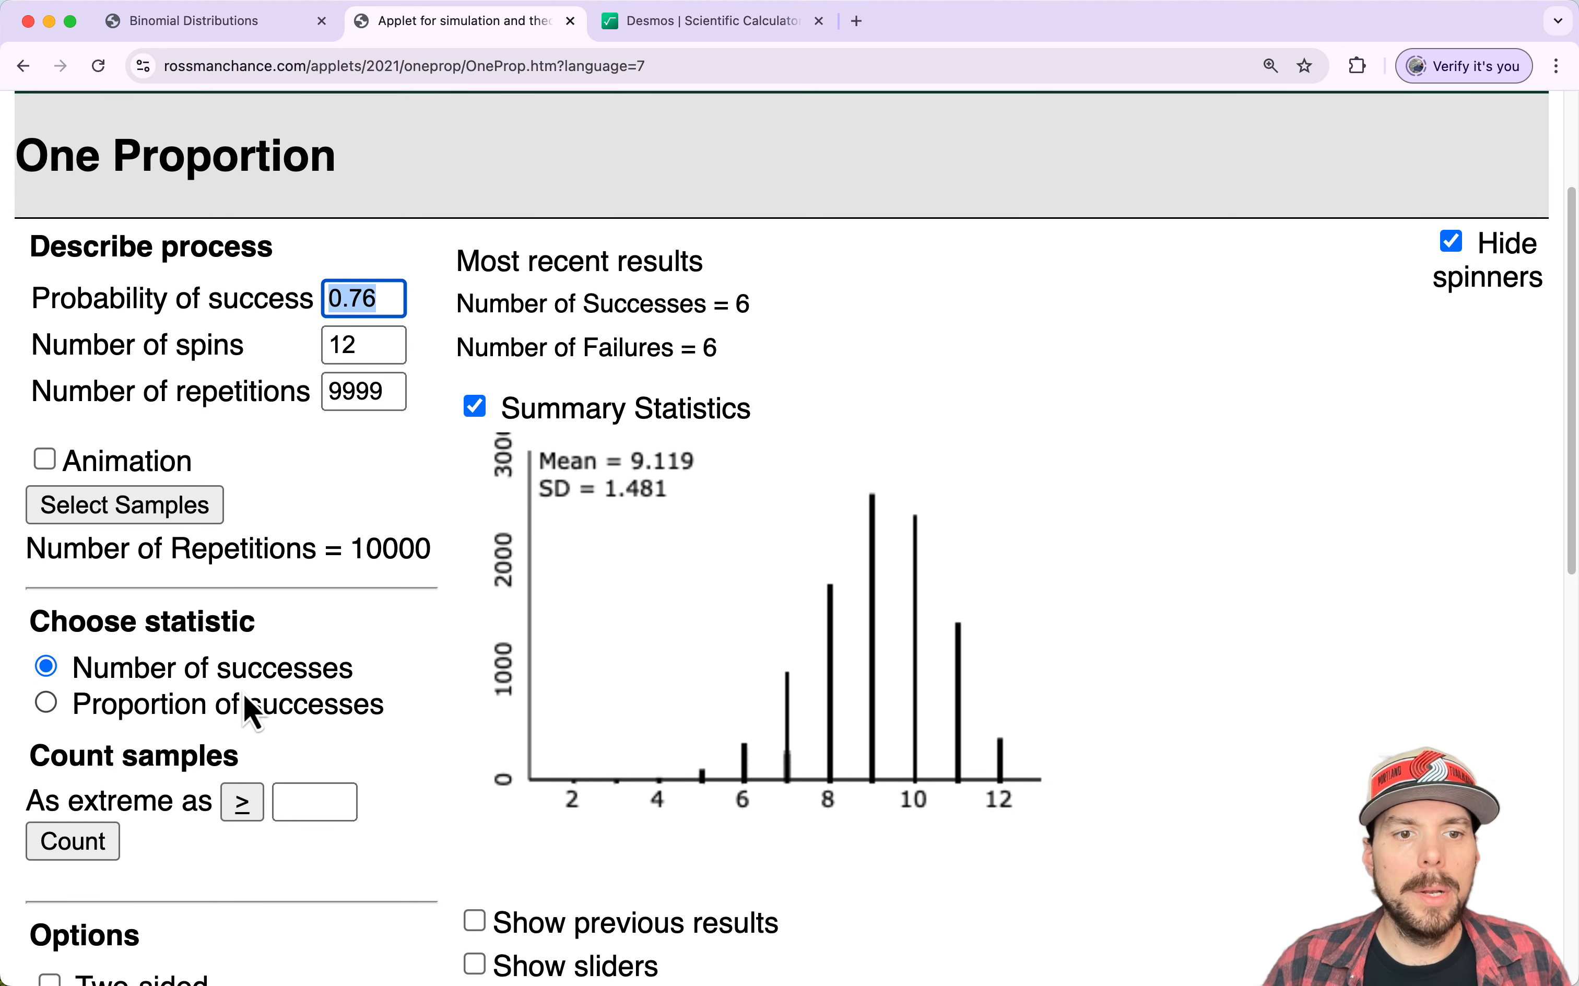
click(561, 471)
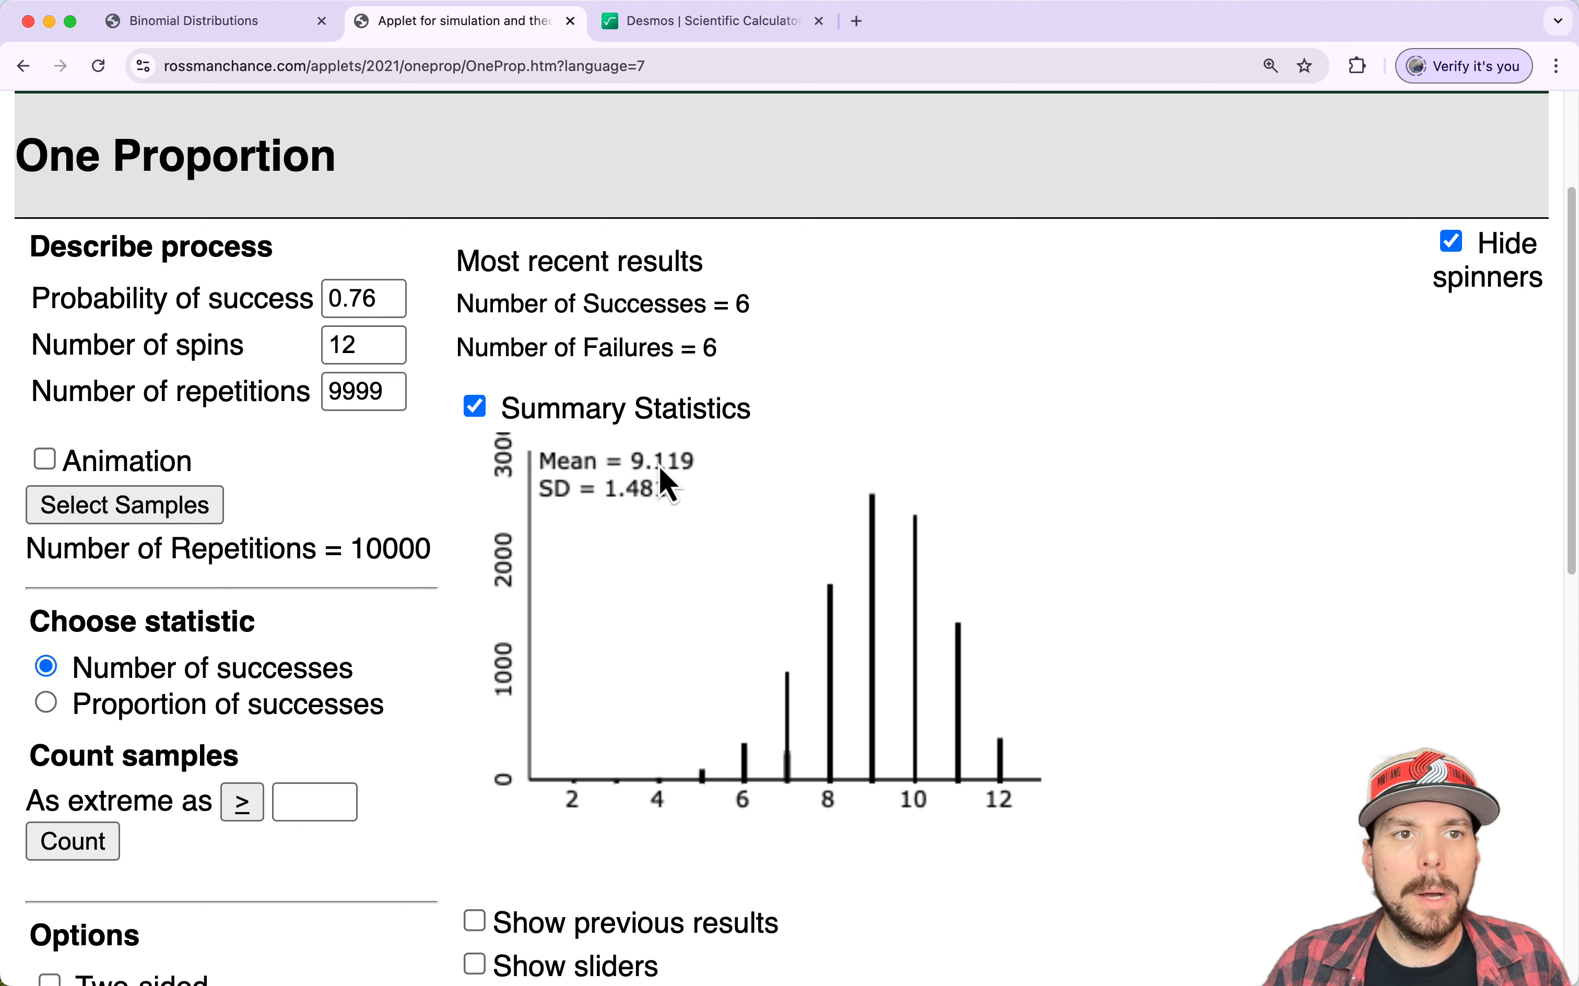
Highlight the theoretical mean in the Binomial Distributions applet and compare it with the simulated mean in One Proportion.
click(222, 22)
scroll(479, 600, down, 6)
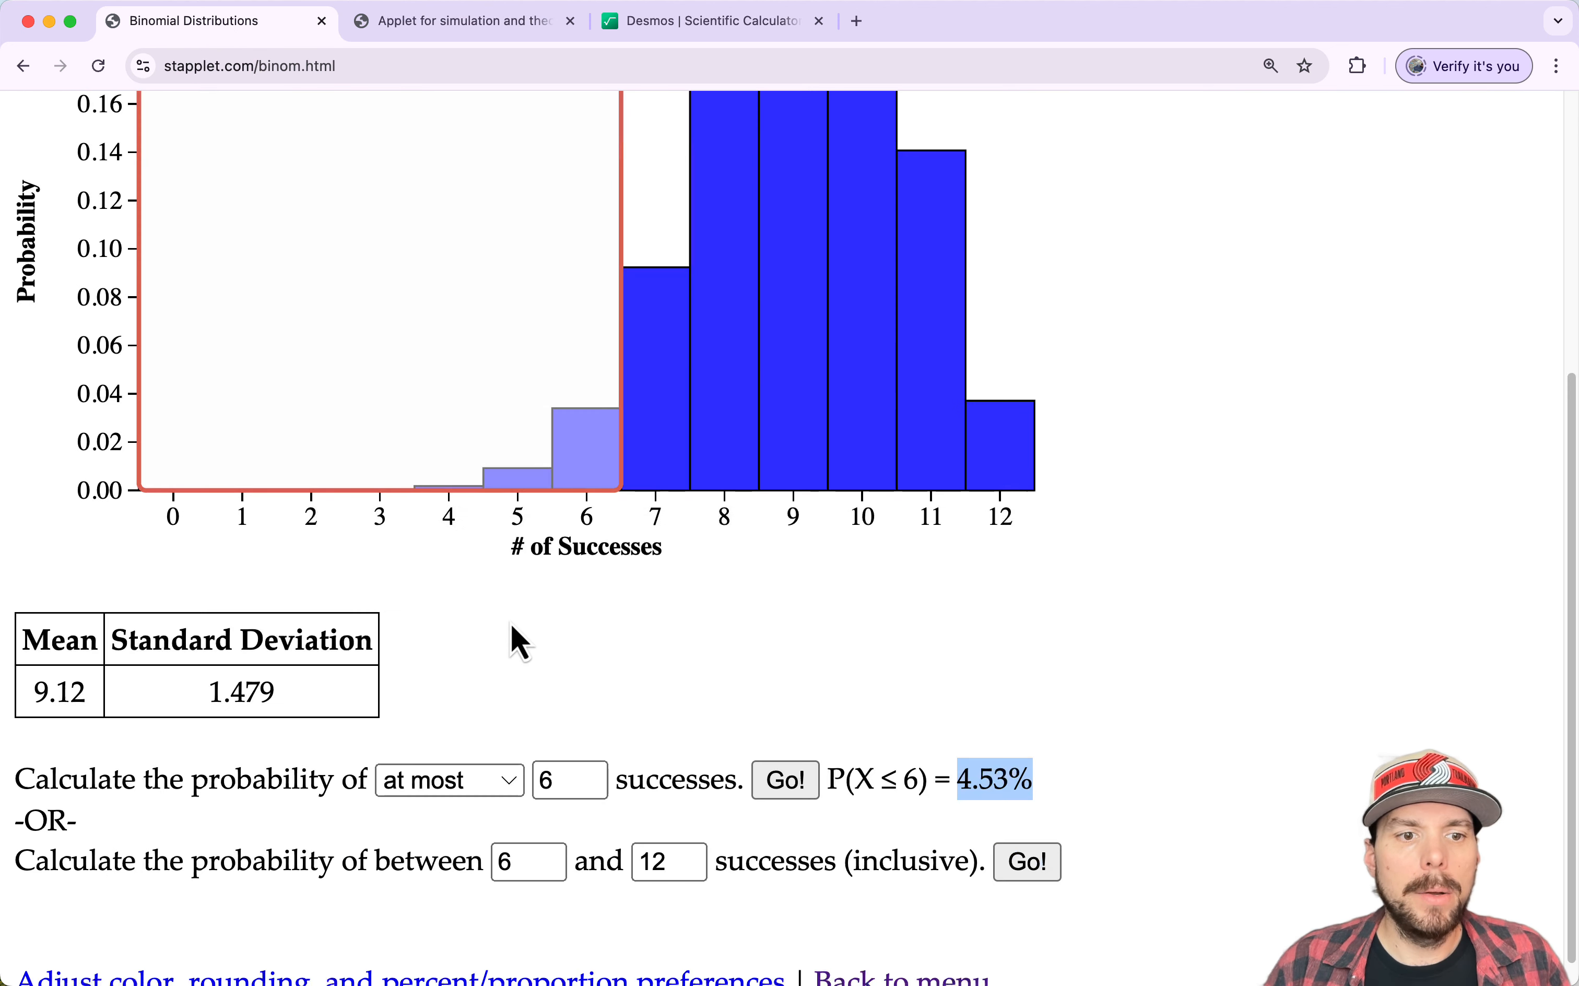
drag(91, 678, 37, 681)
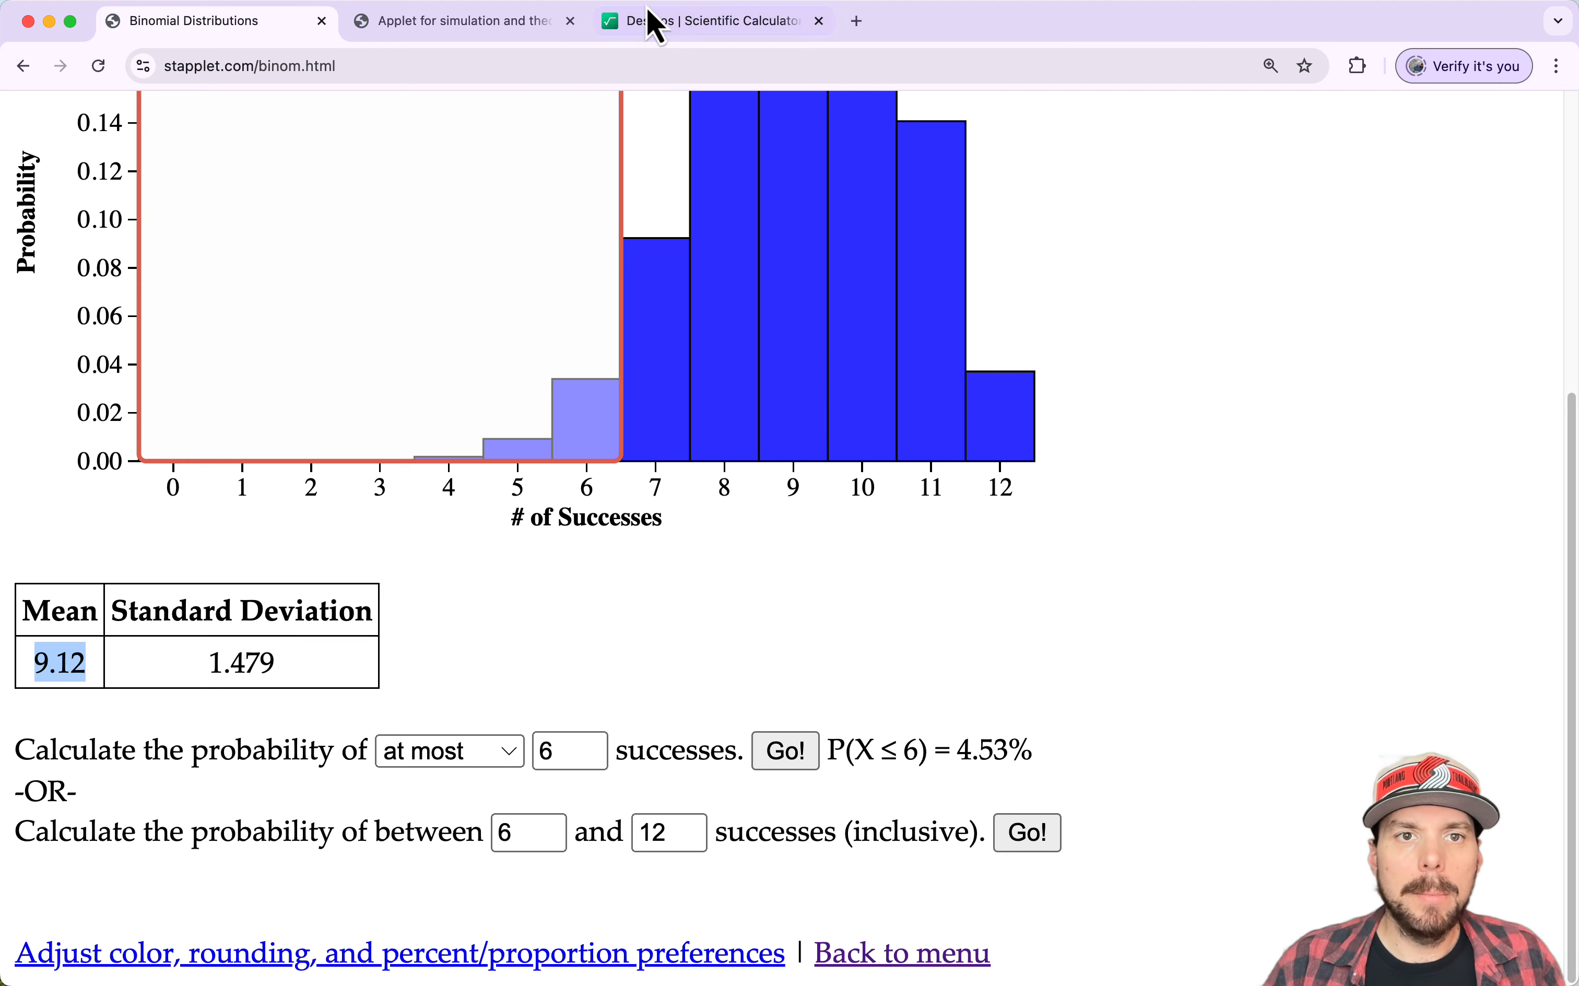
click(486, 26)
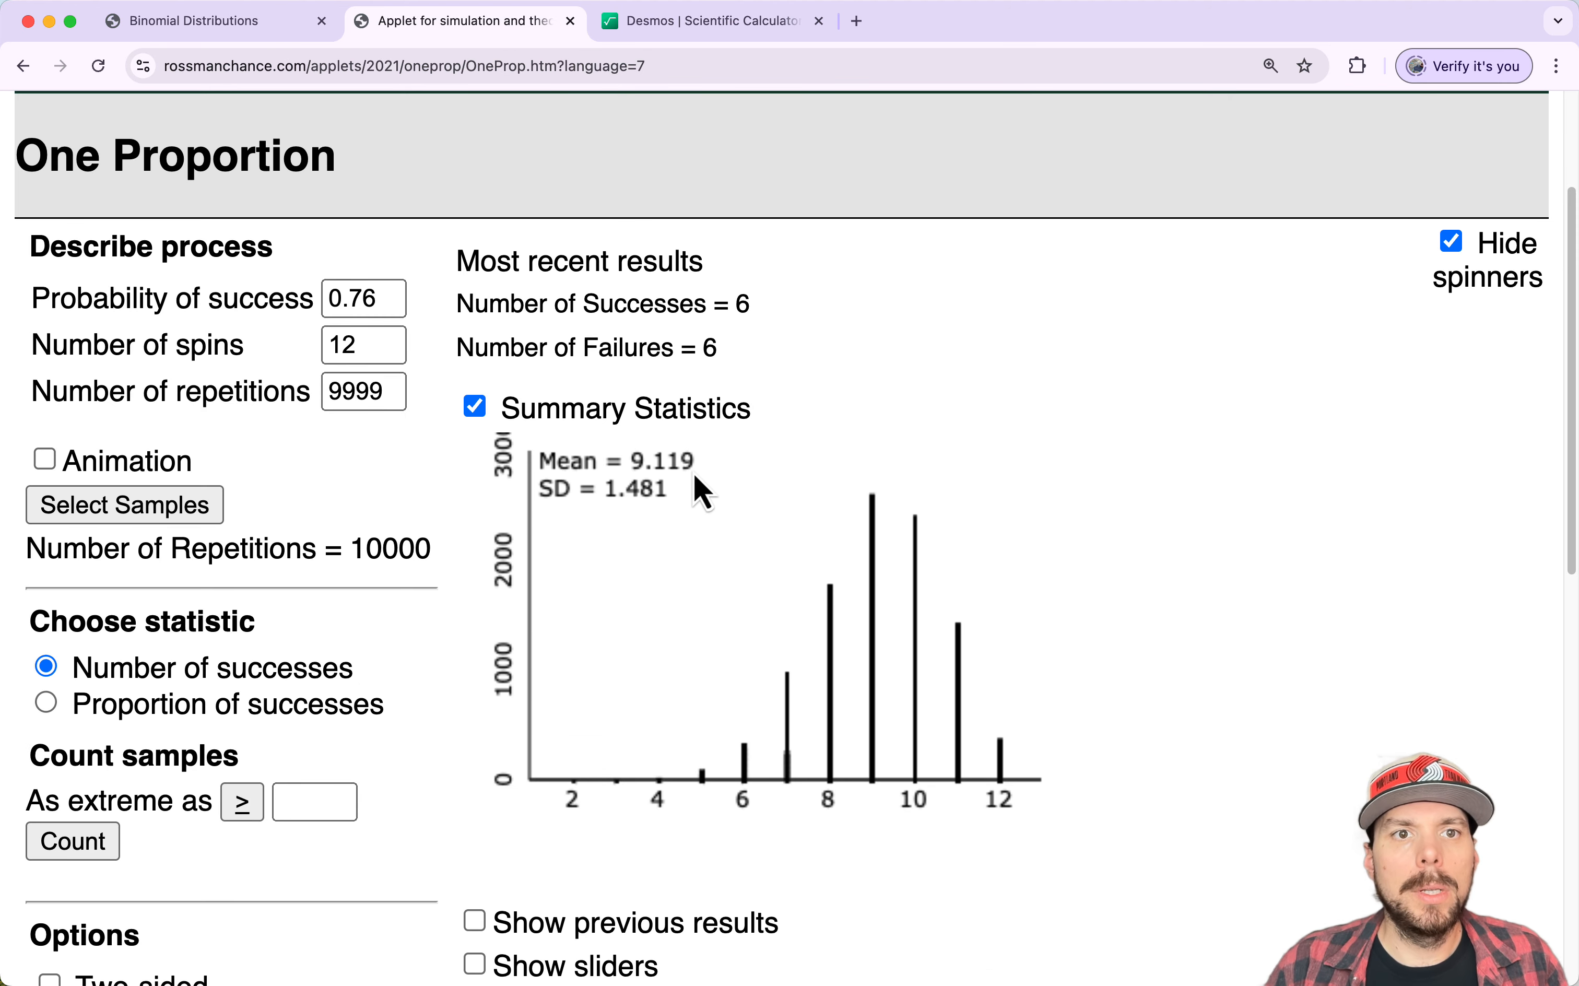
click(131, 26)
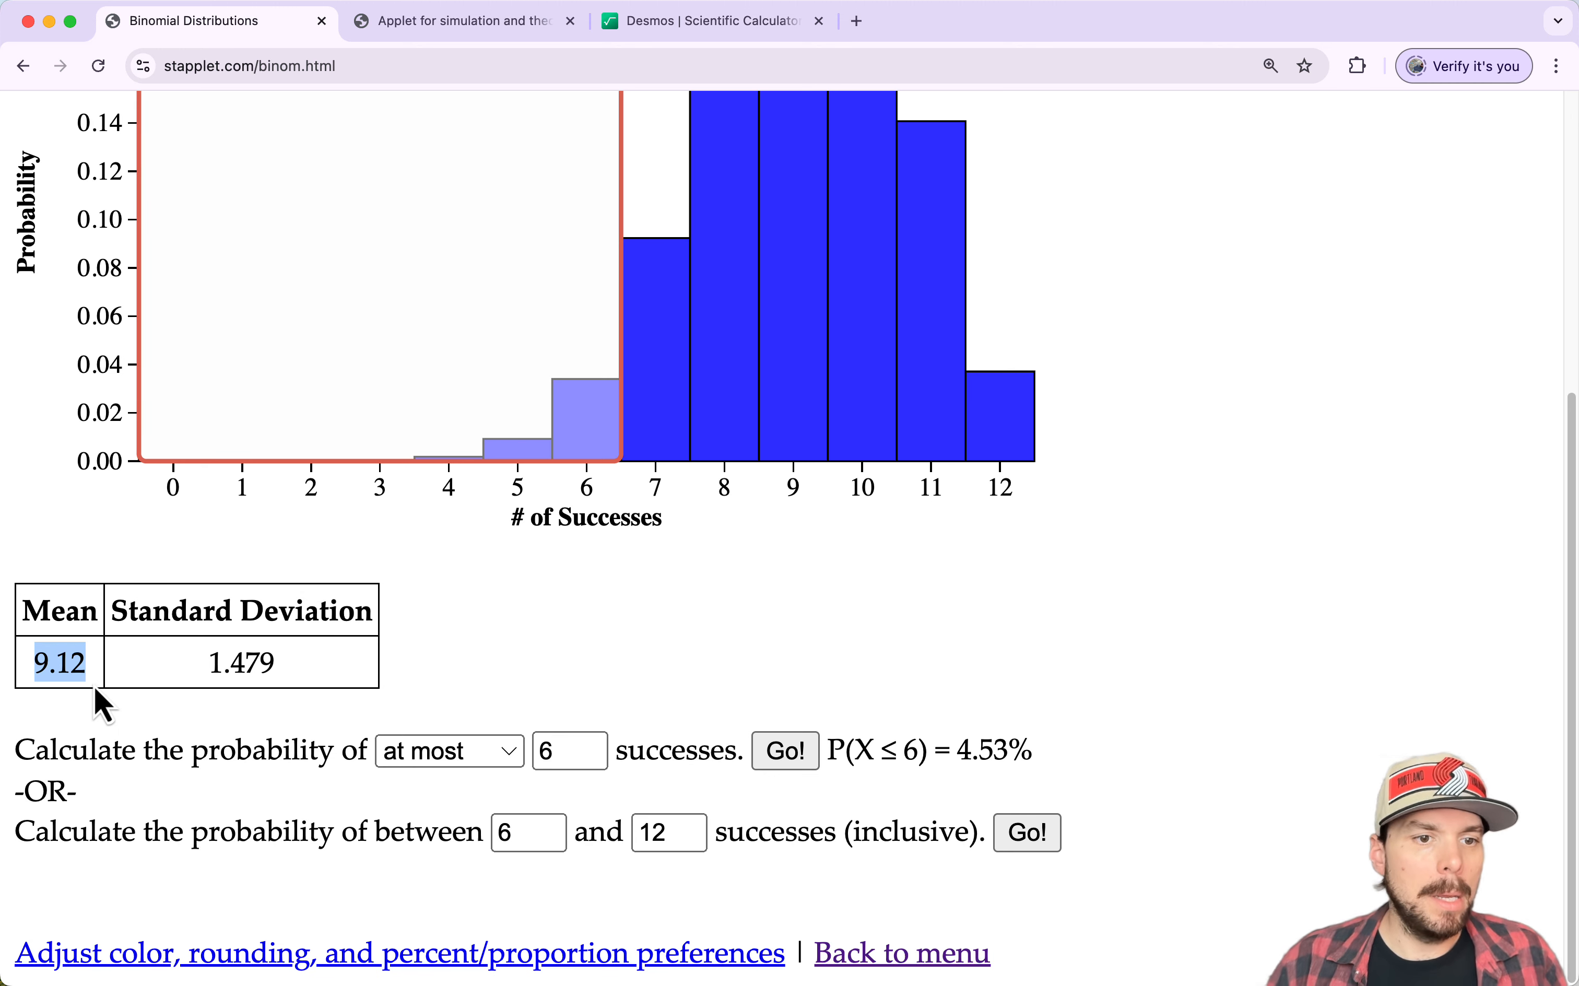
click(420, 20)
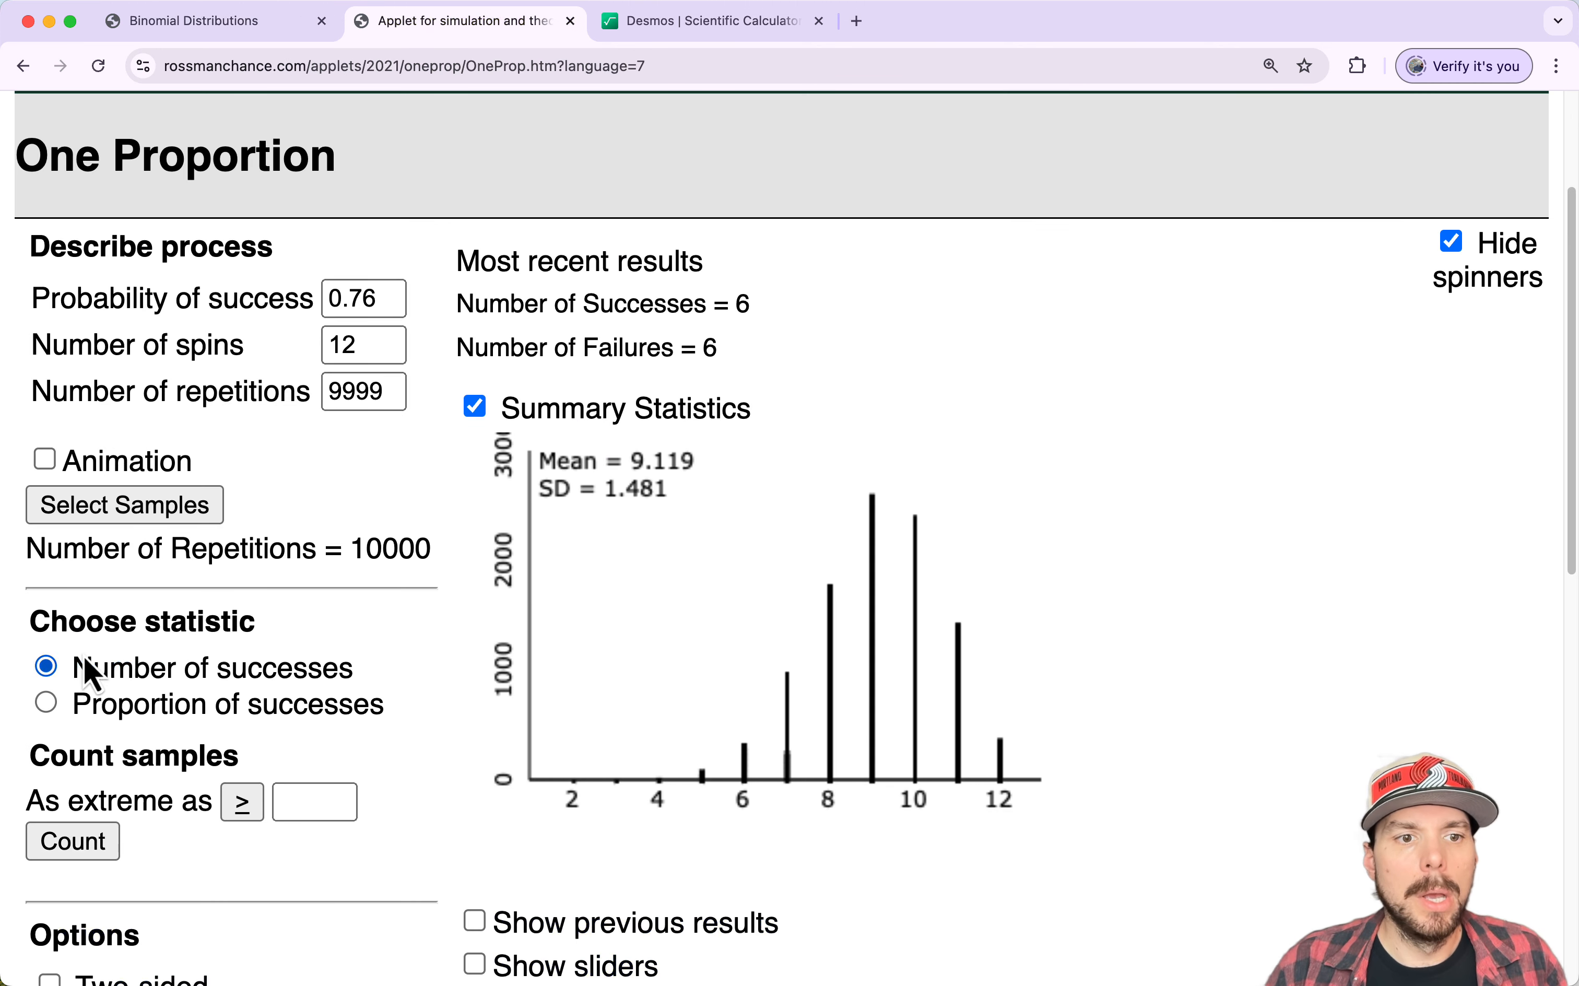
View the simulation as proportions and as counts, compare its SD with the Binomial Distributions applet, and leave proportion of successes selected.
click(124, 714)
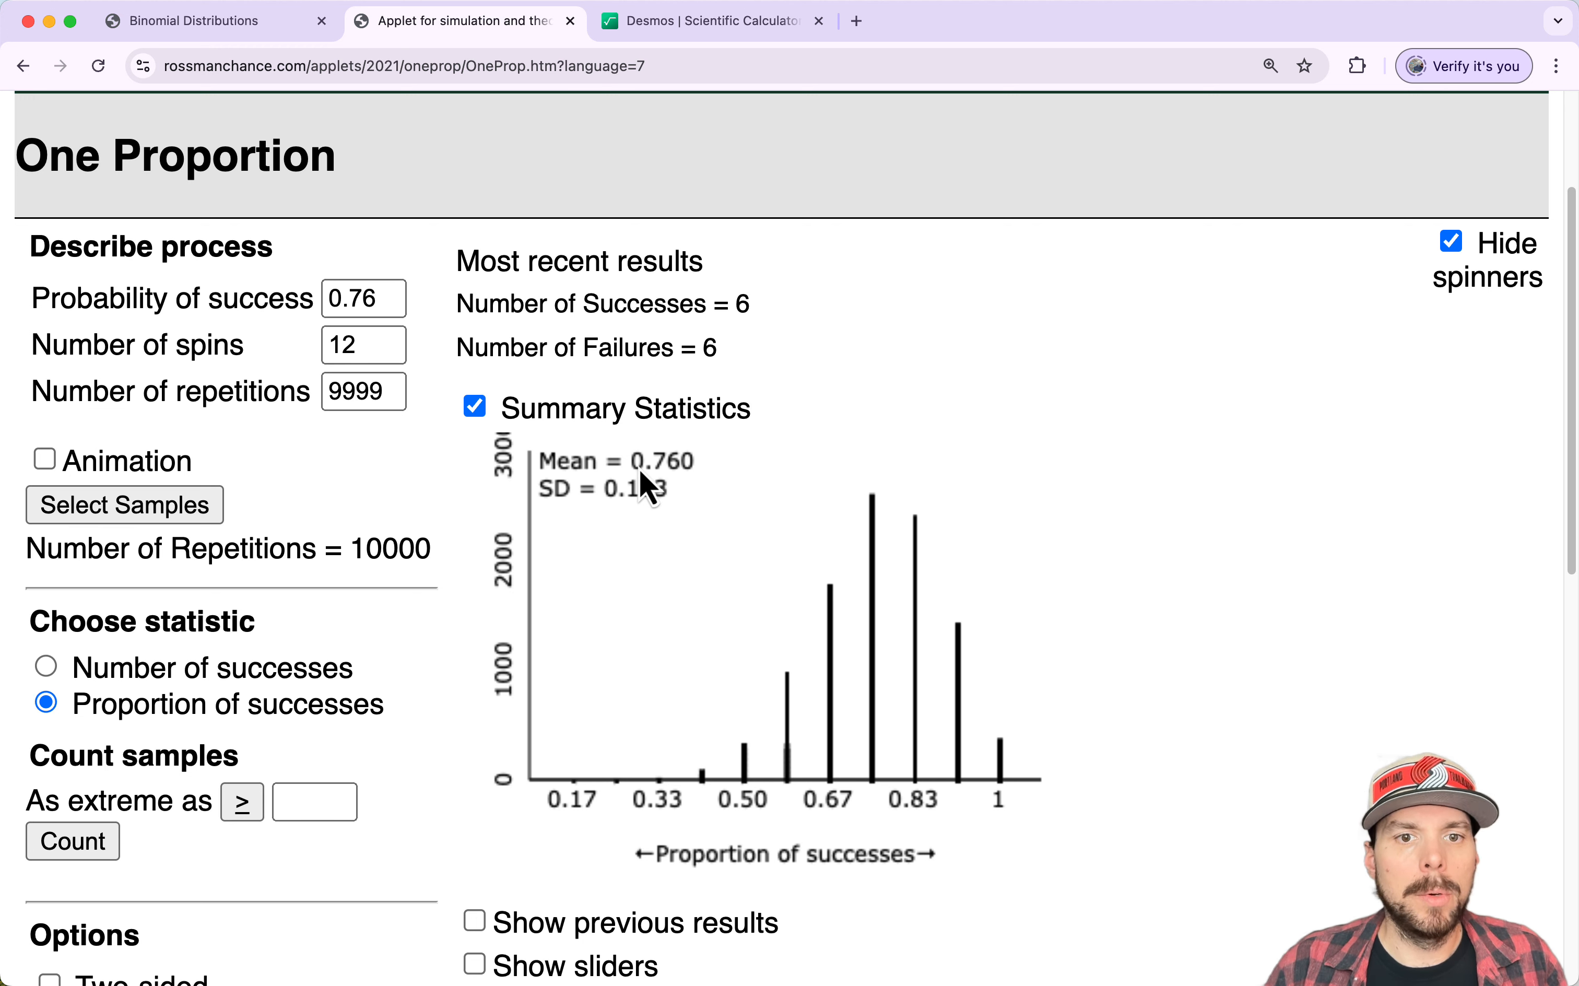
click(56, 666)
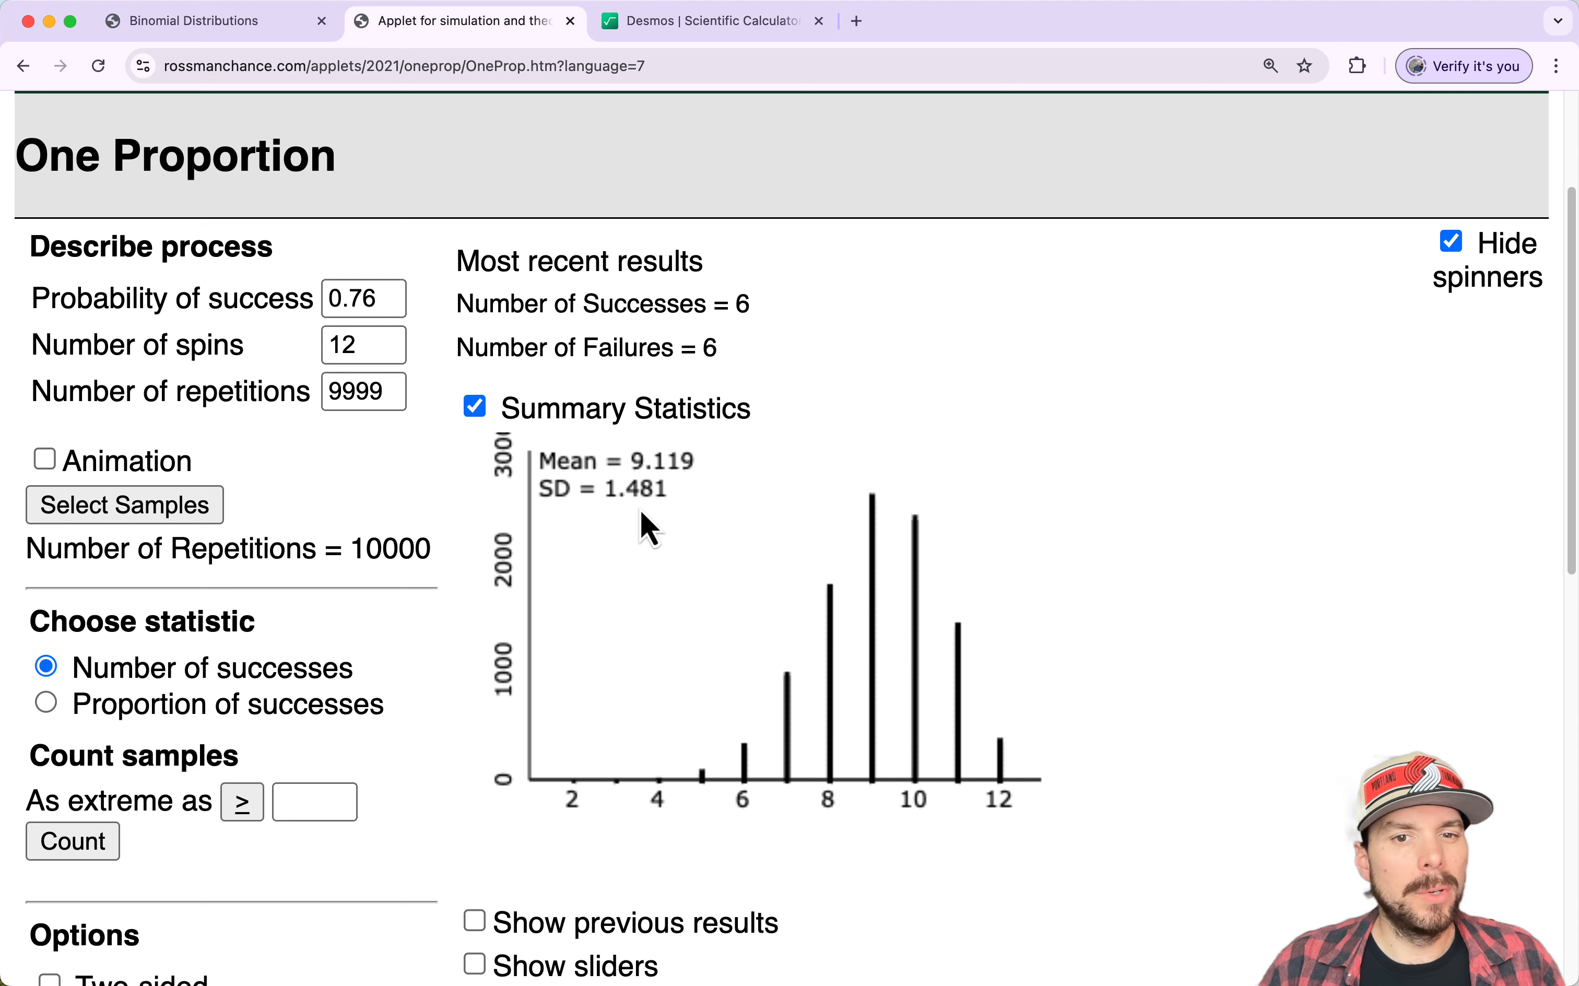
click(244, 29)
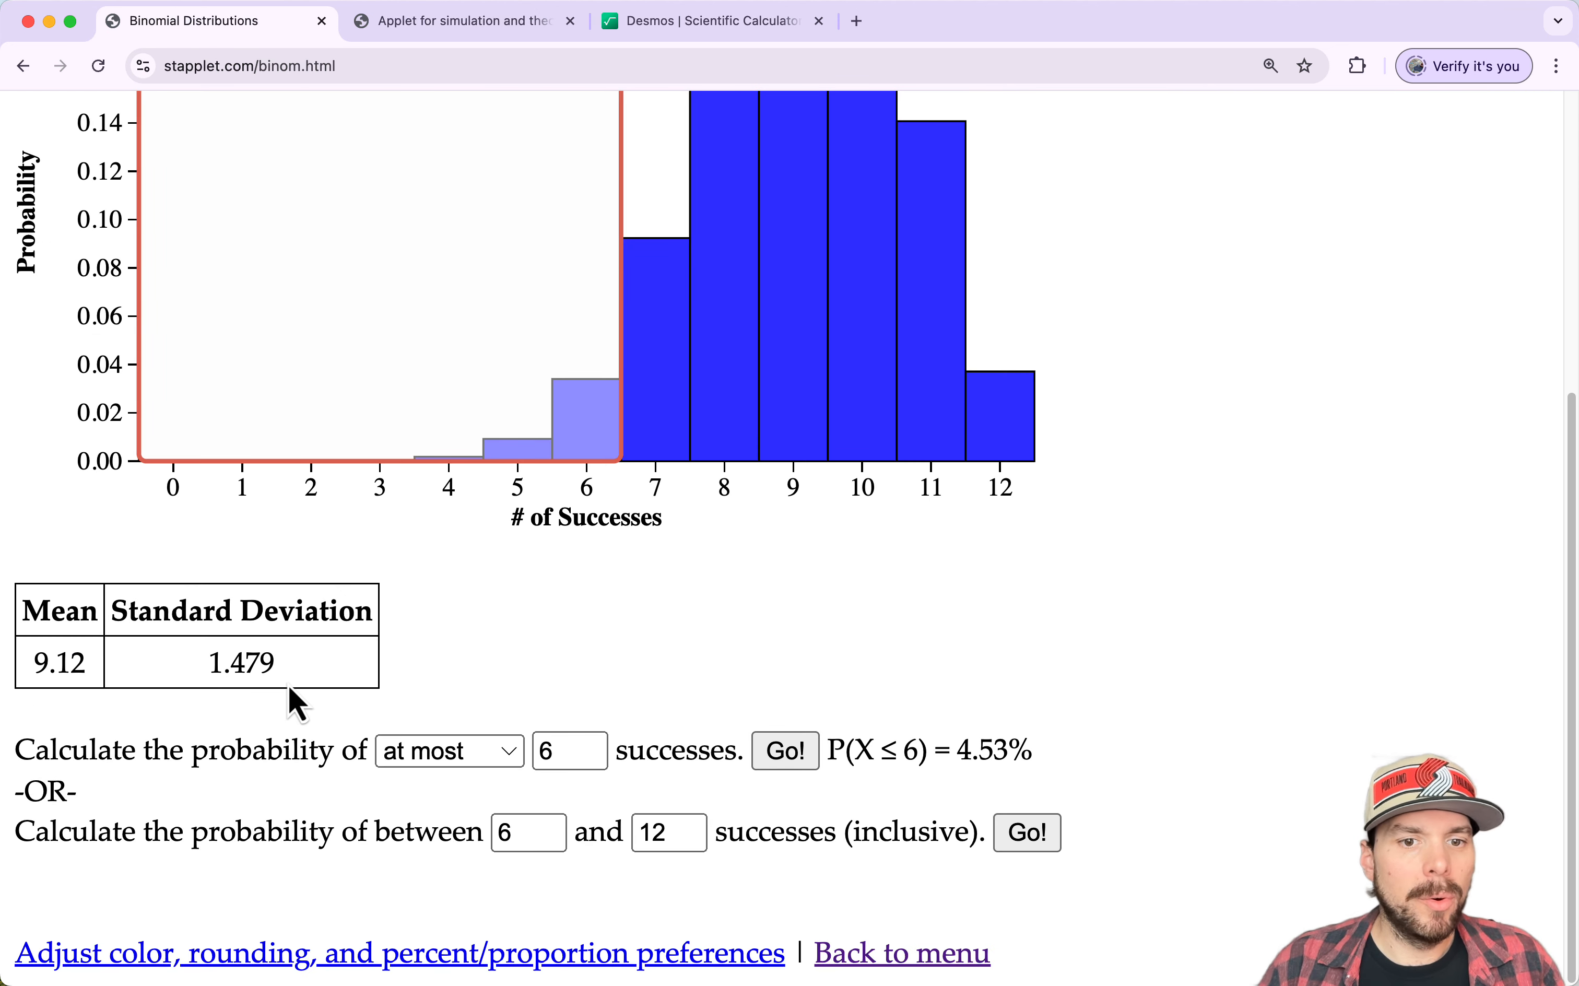
scroll(297, 685, up, 5)
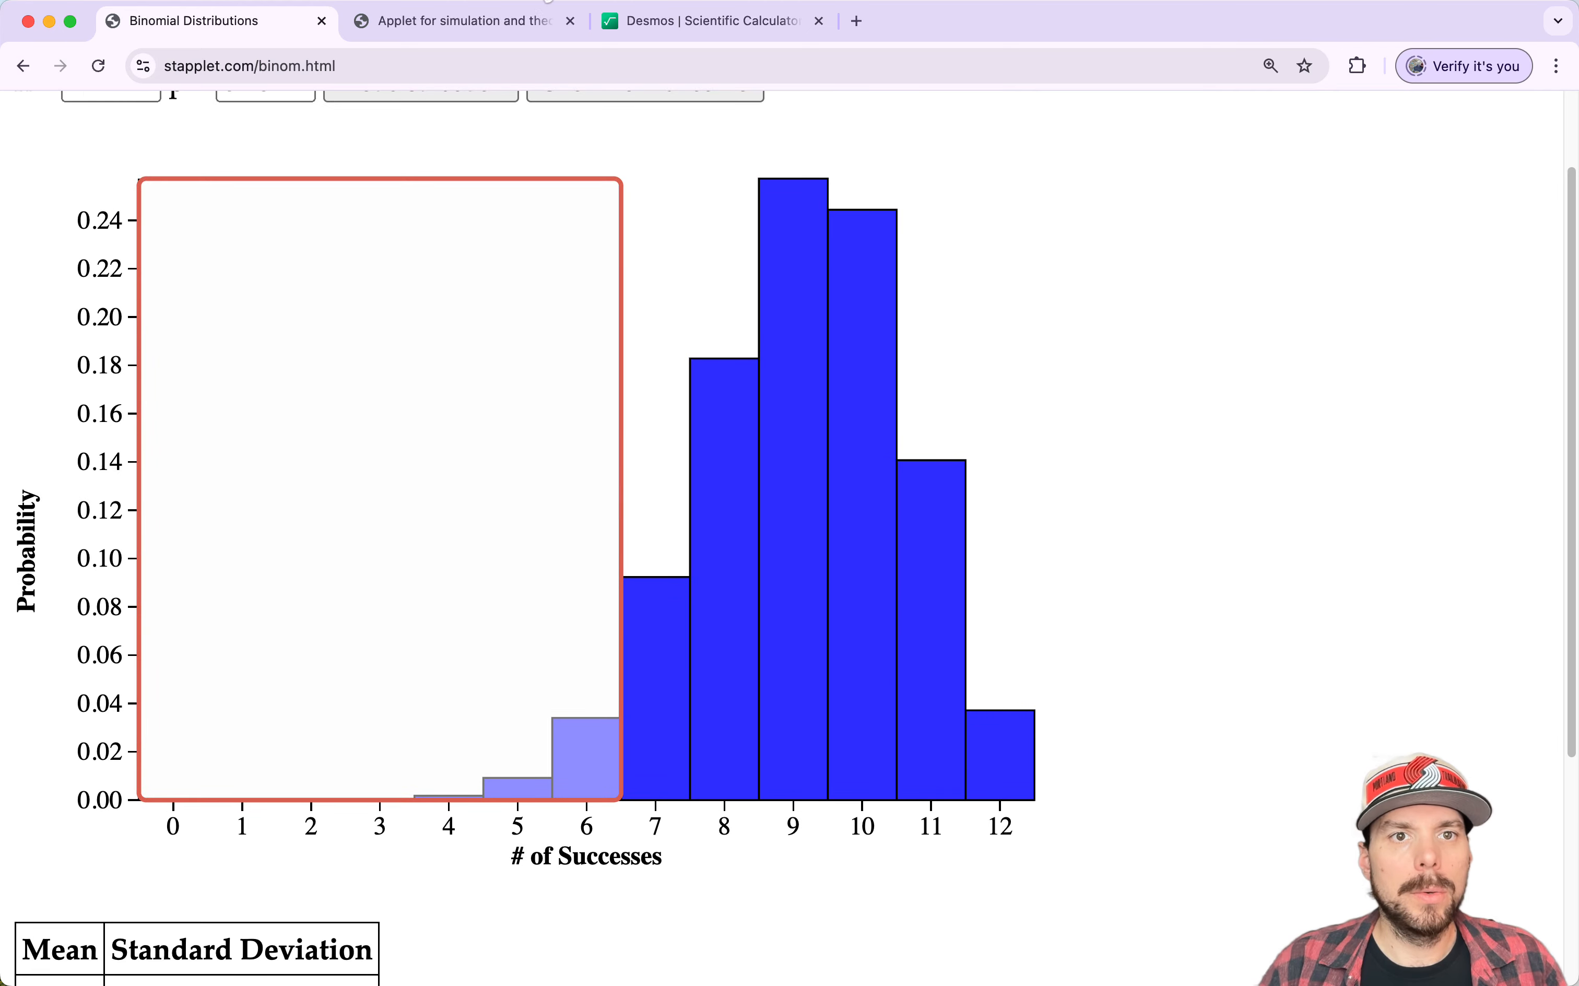
click(493, 29)
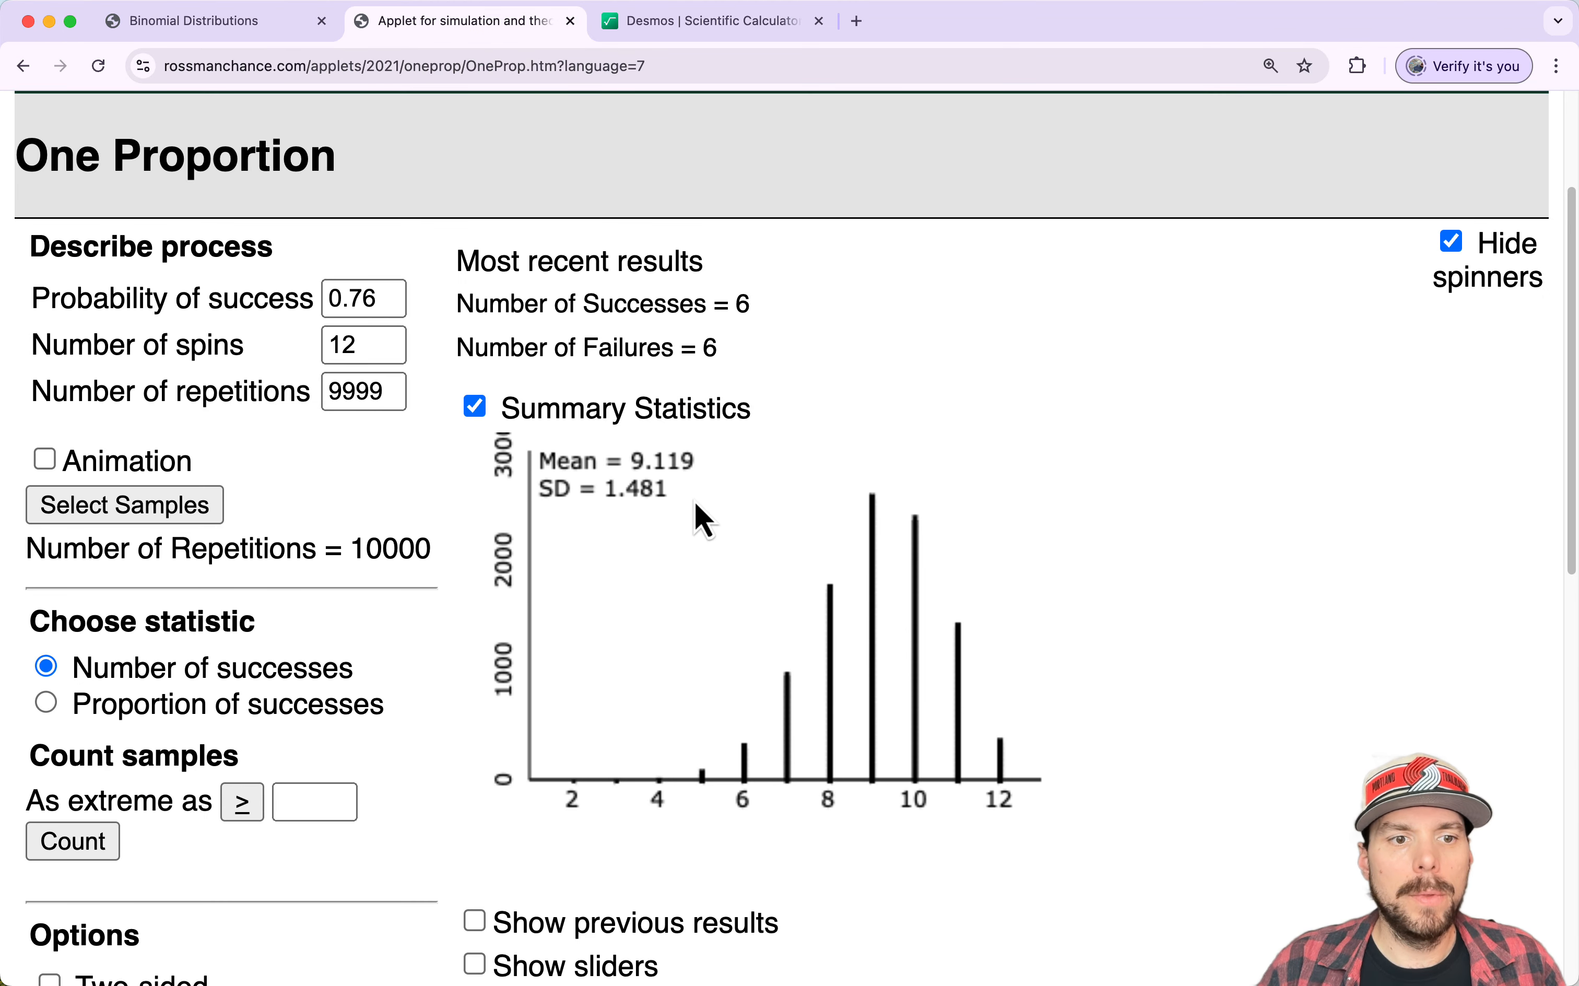
click(47, 703)
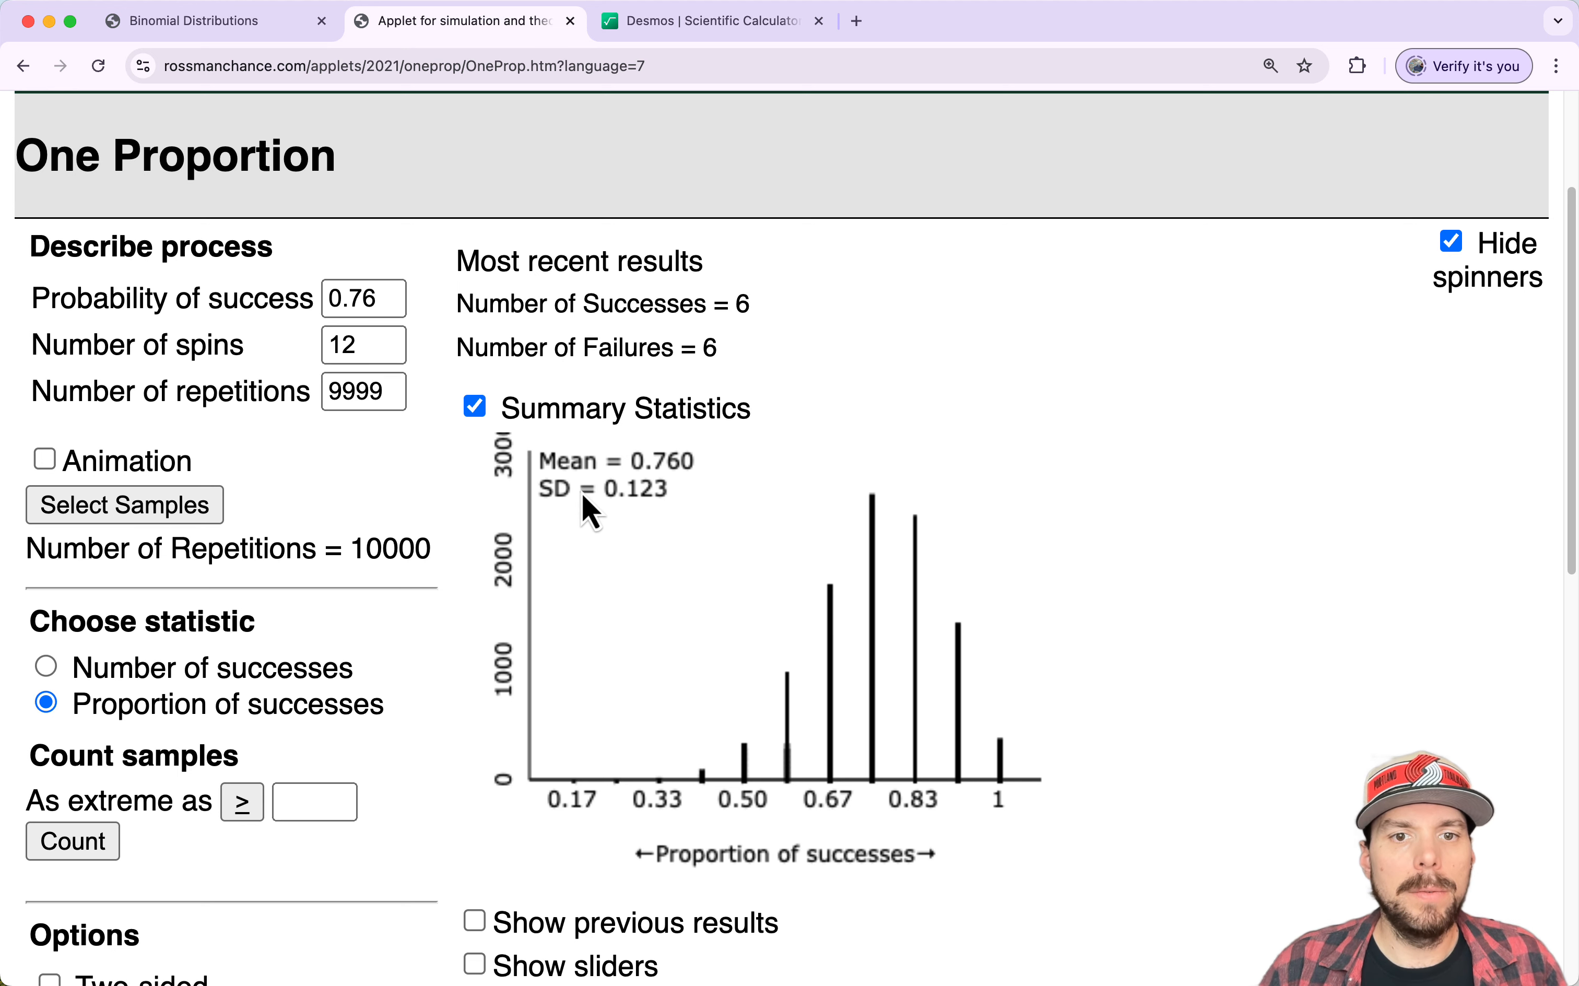
Switch to the Desmos Scientific Calculator and compute the square root of 0.76 · 0.24/12.
click(655, 25)
click(97, 779)
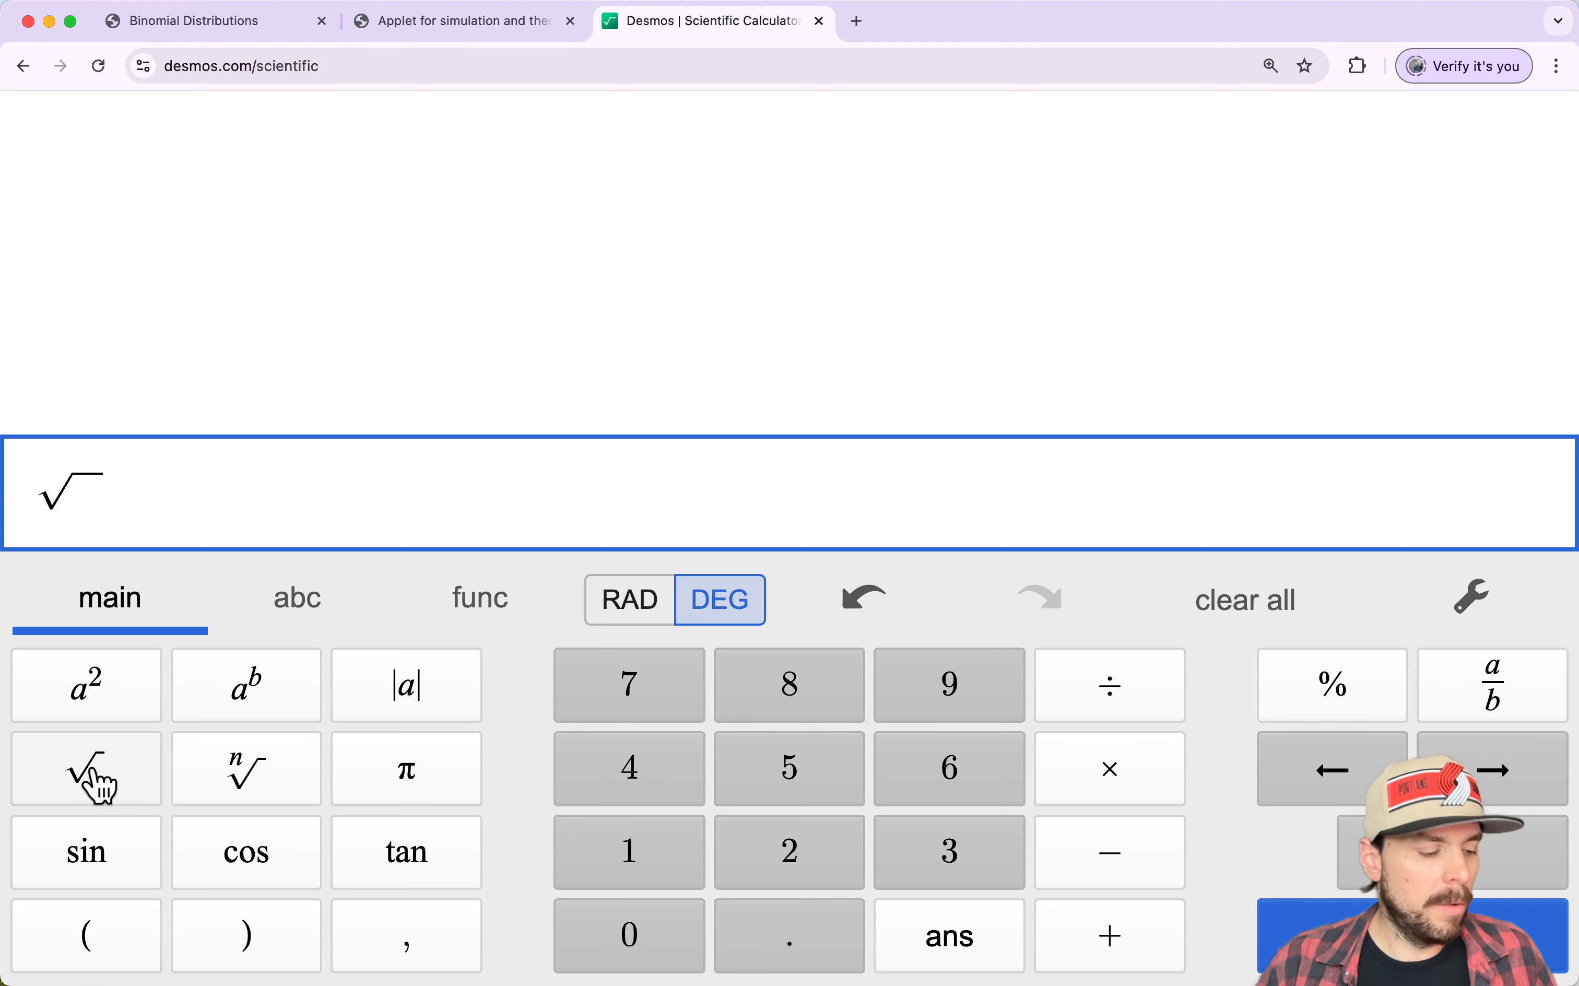
text(0.7)
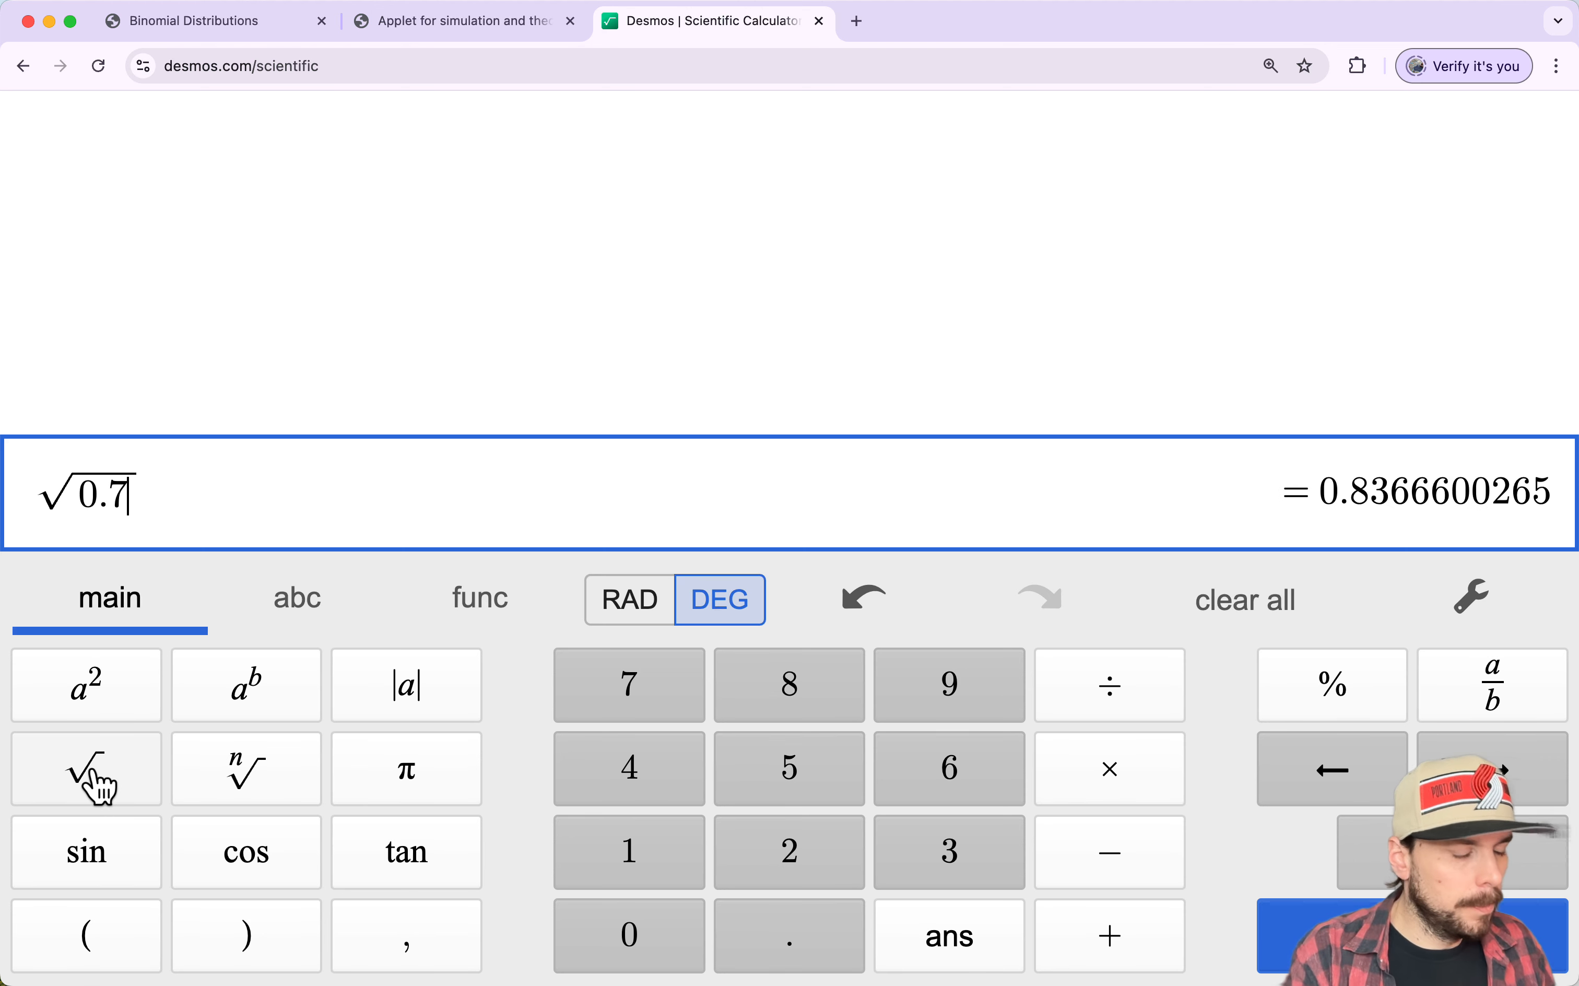
text(6*0.2)
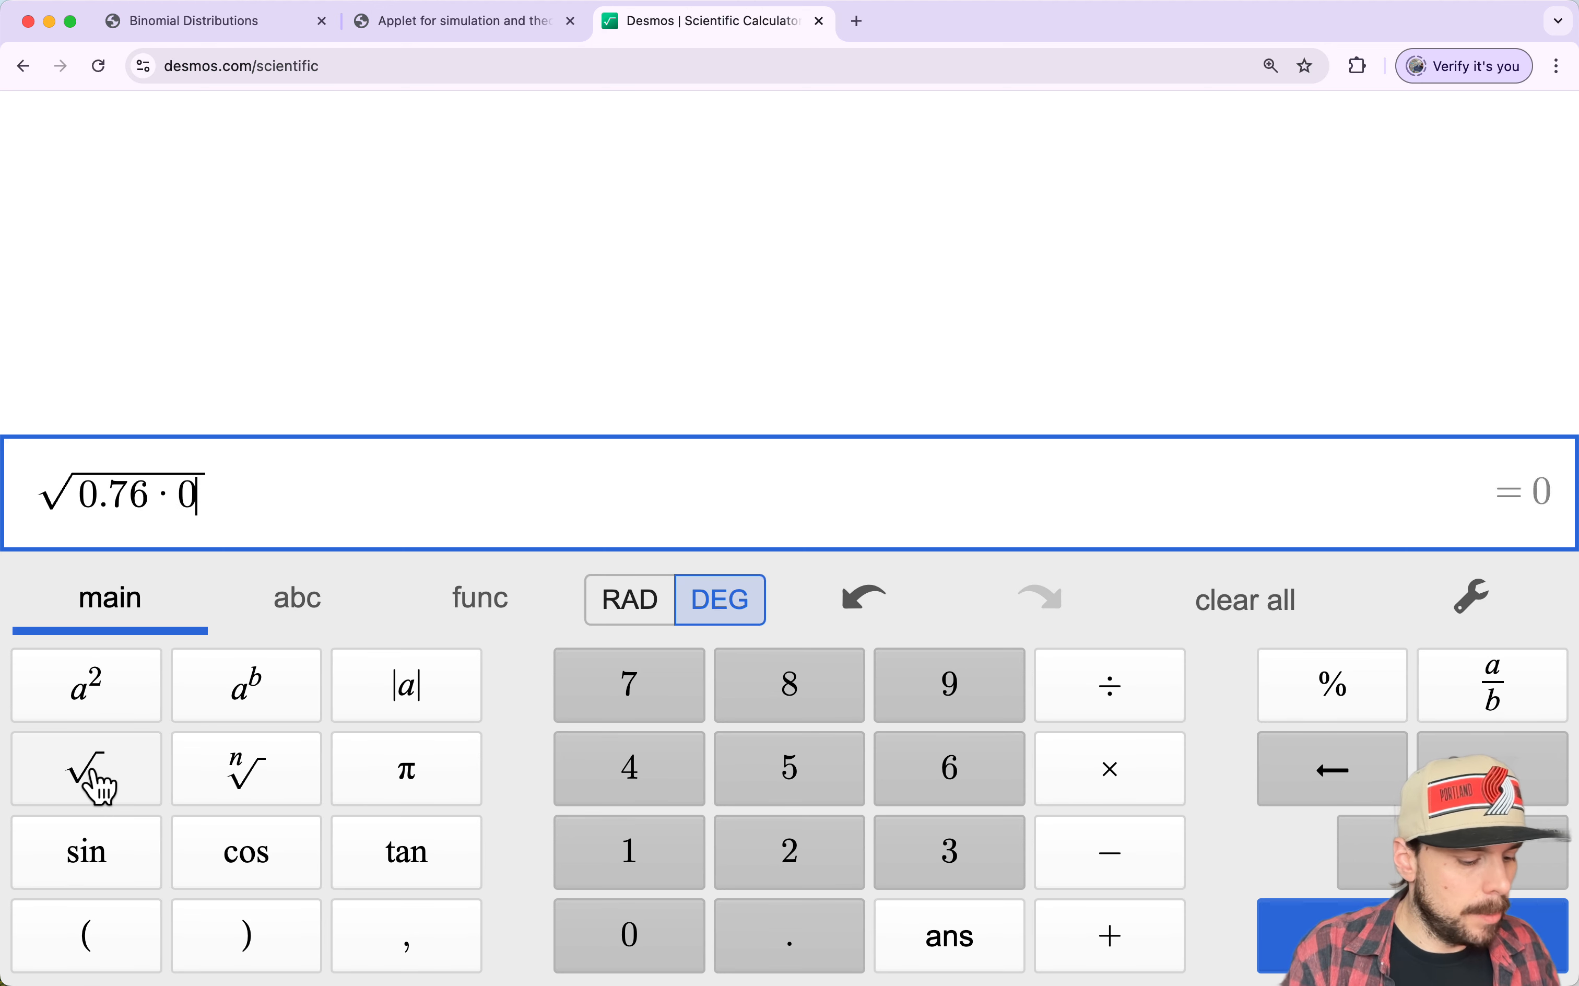
text(4)
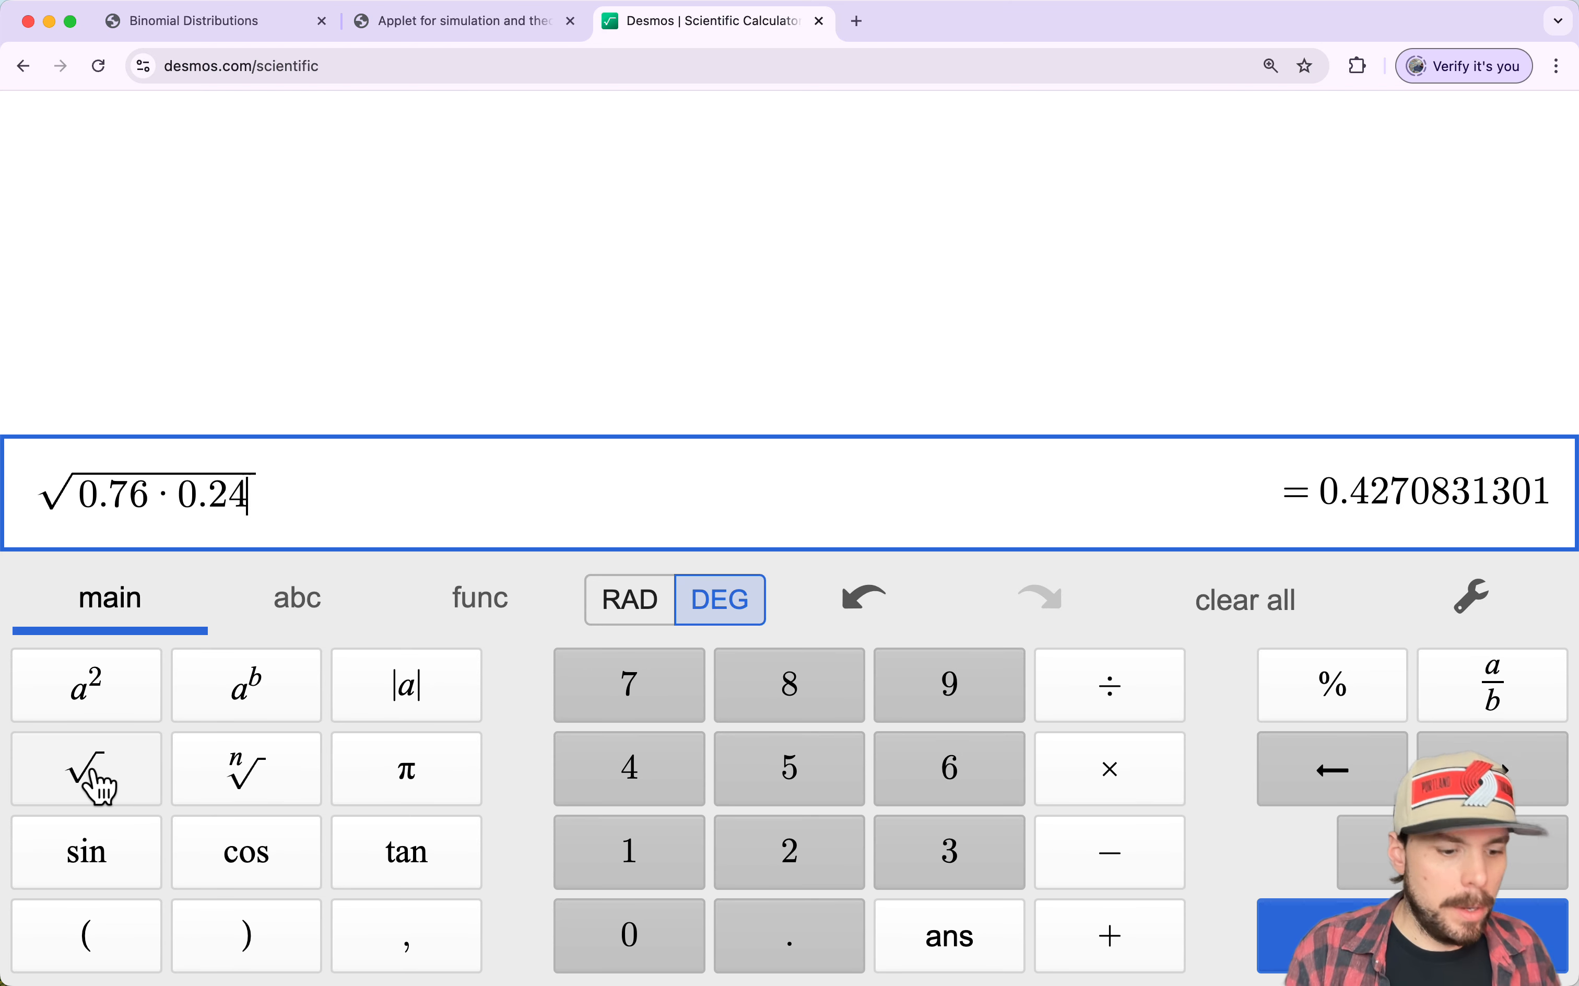
text(/12)
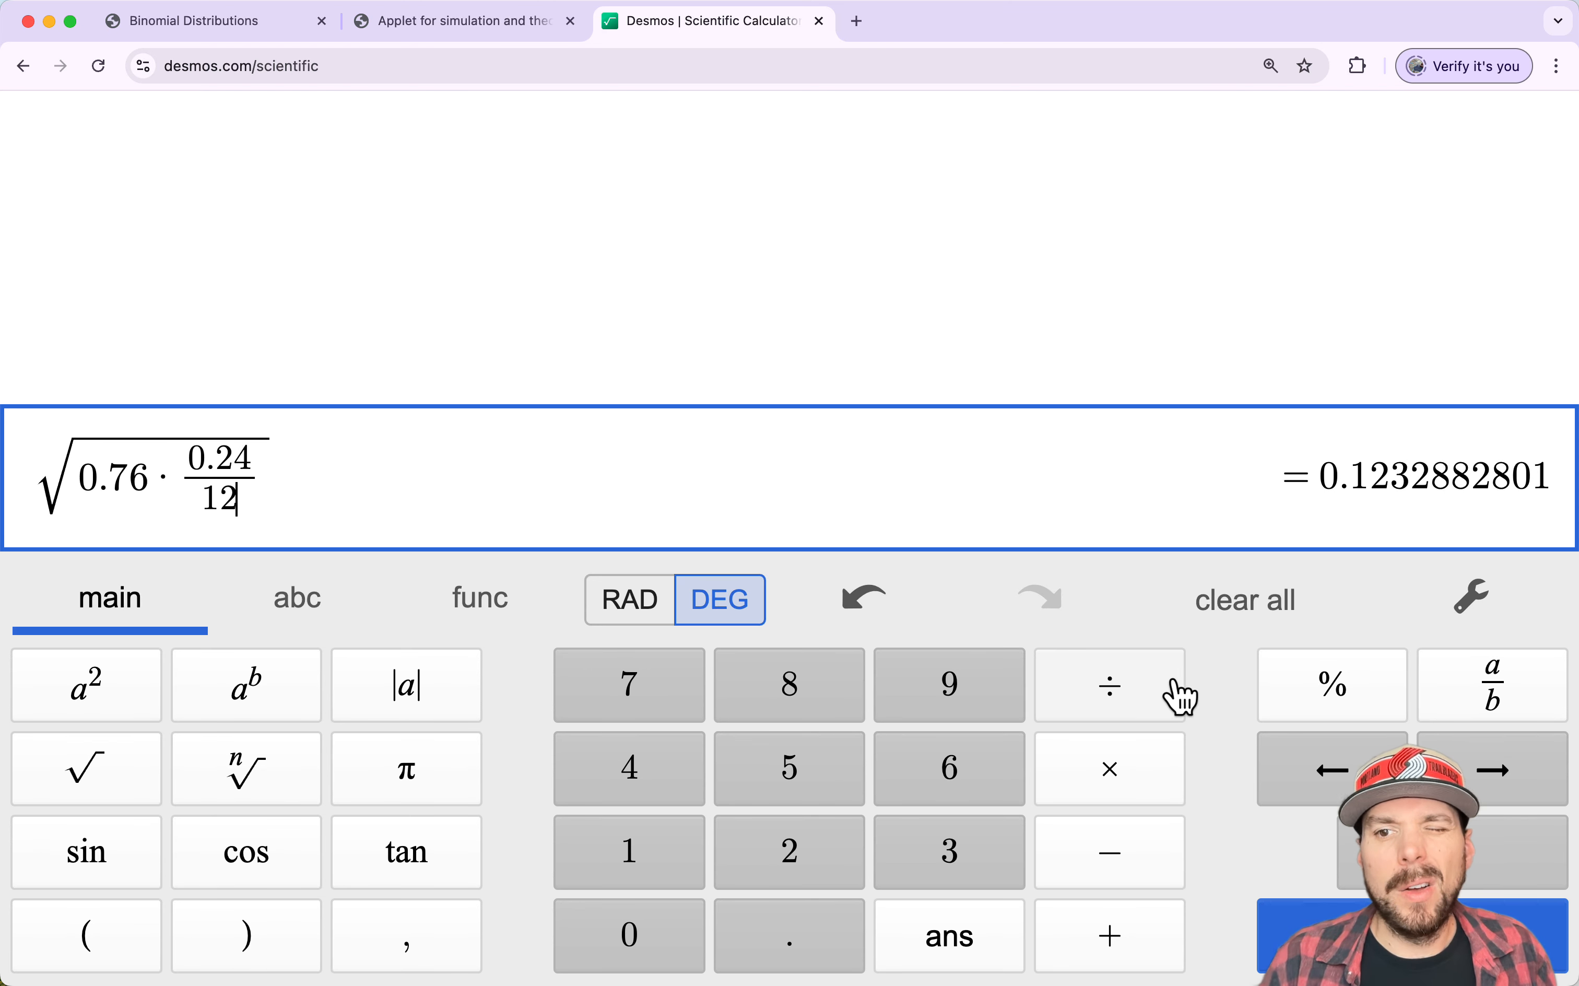
Highlight the leading digits of the calculated standard deviation and compare the result with the simulated SD in the One Proportion applet.
drag(1411, 482, 1328, 489)
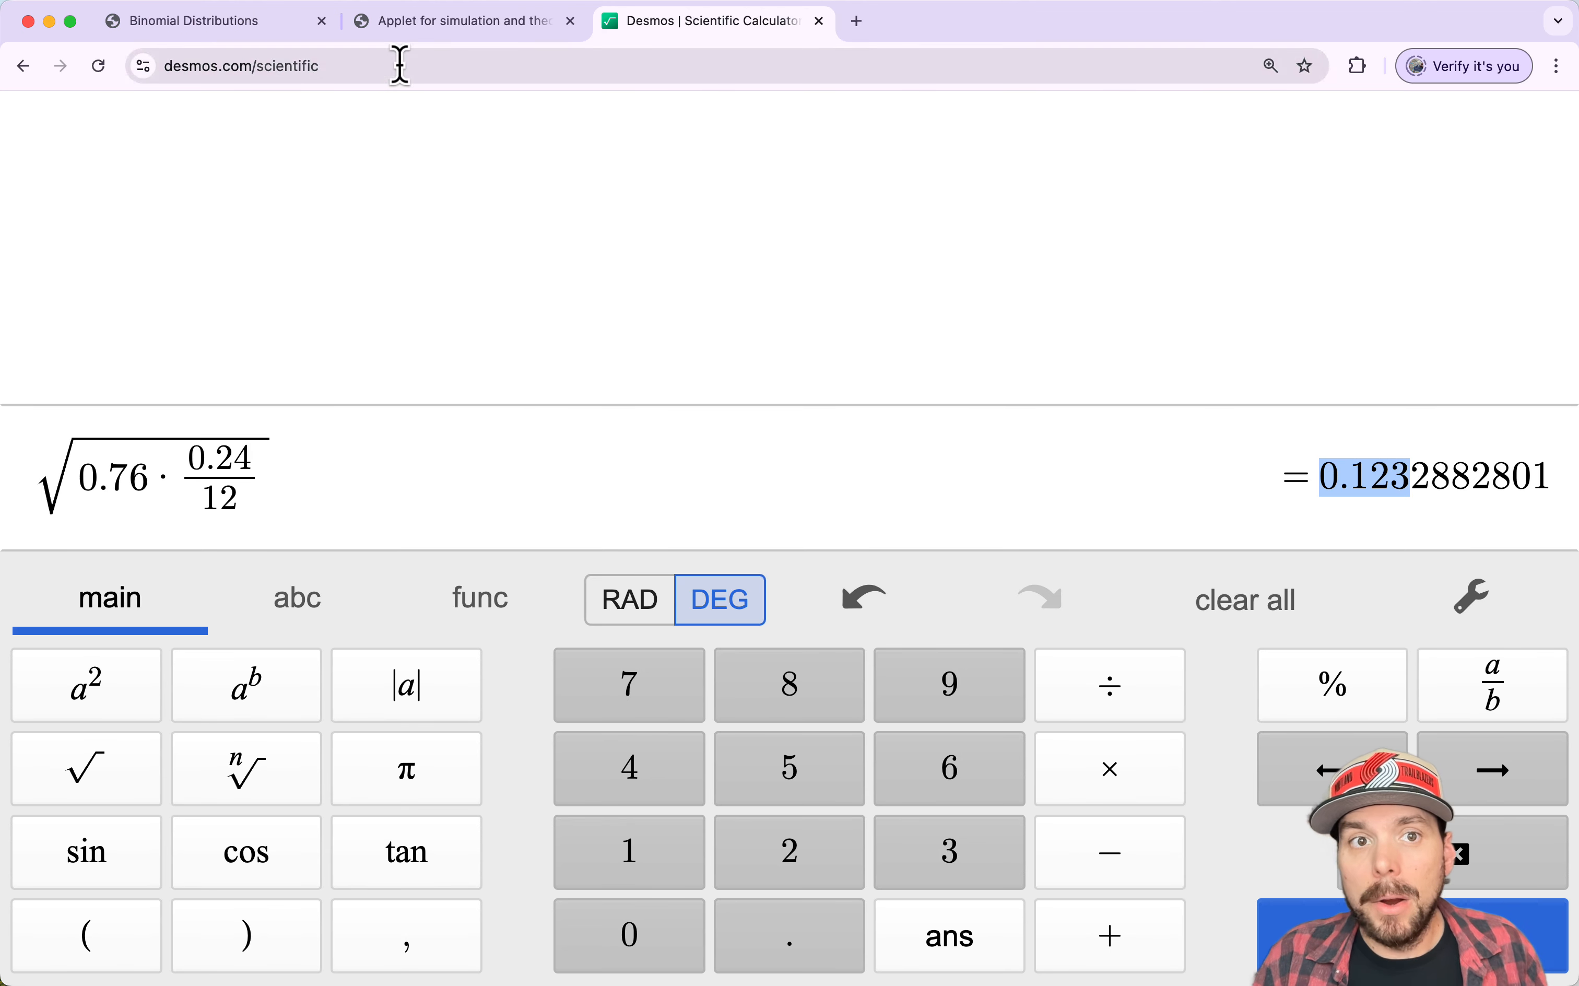
click(423, 34)
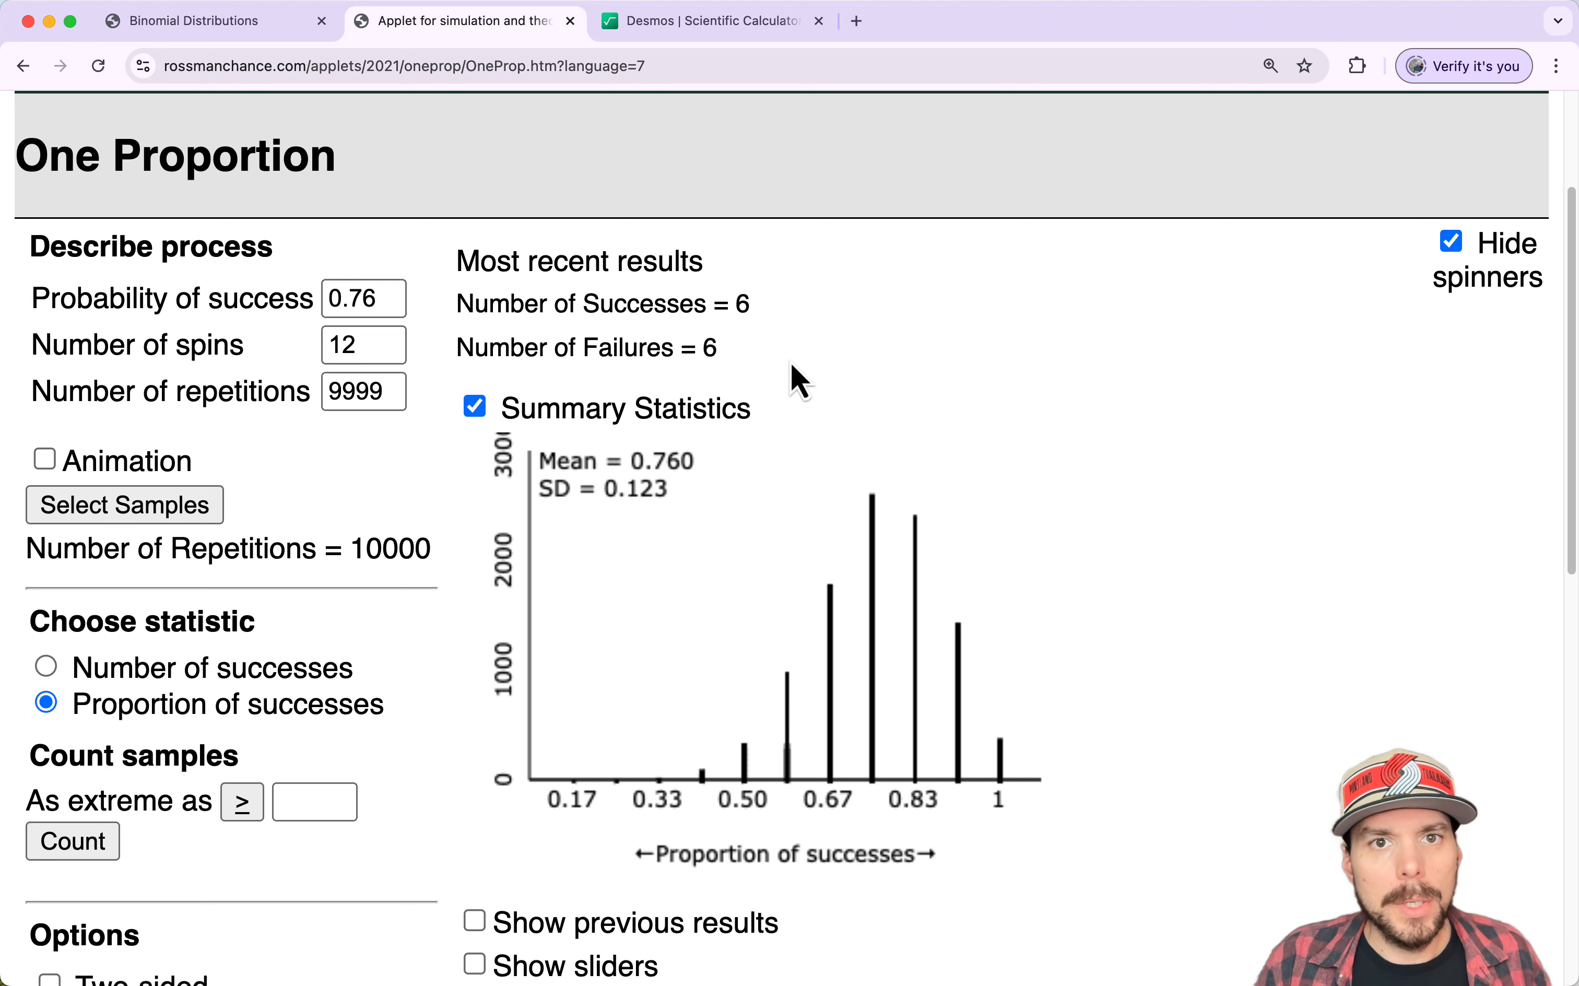
click(693, 27)
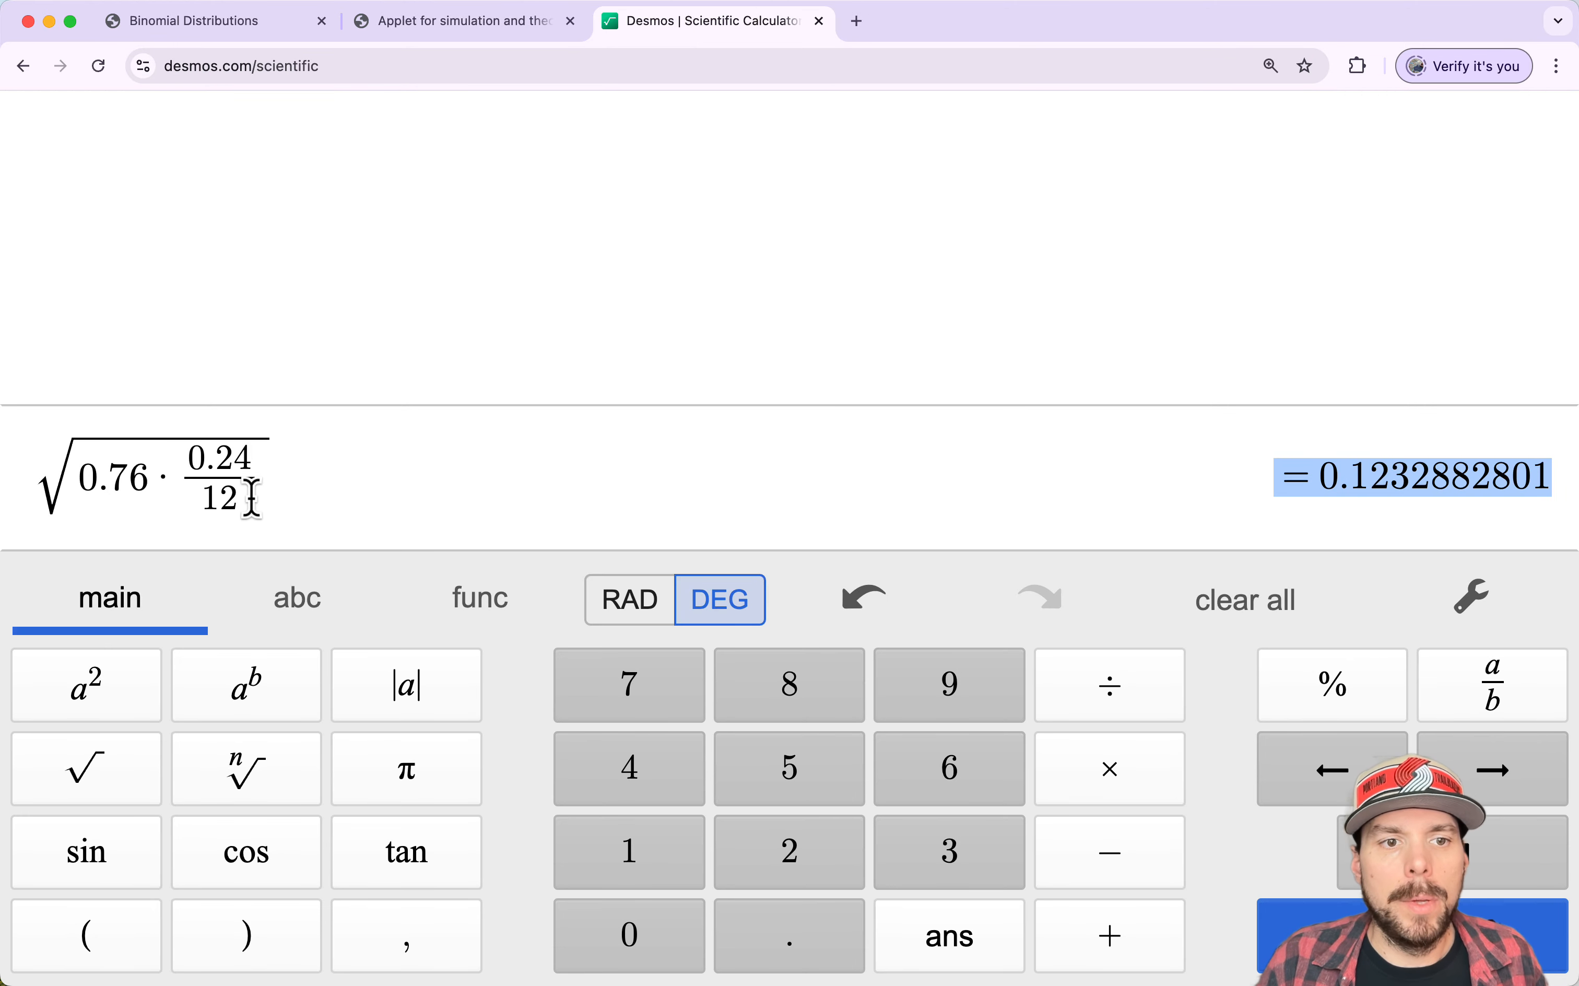
click(445, 26)
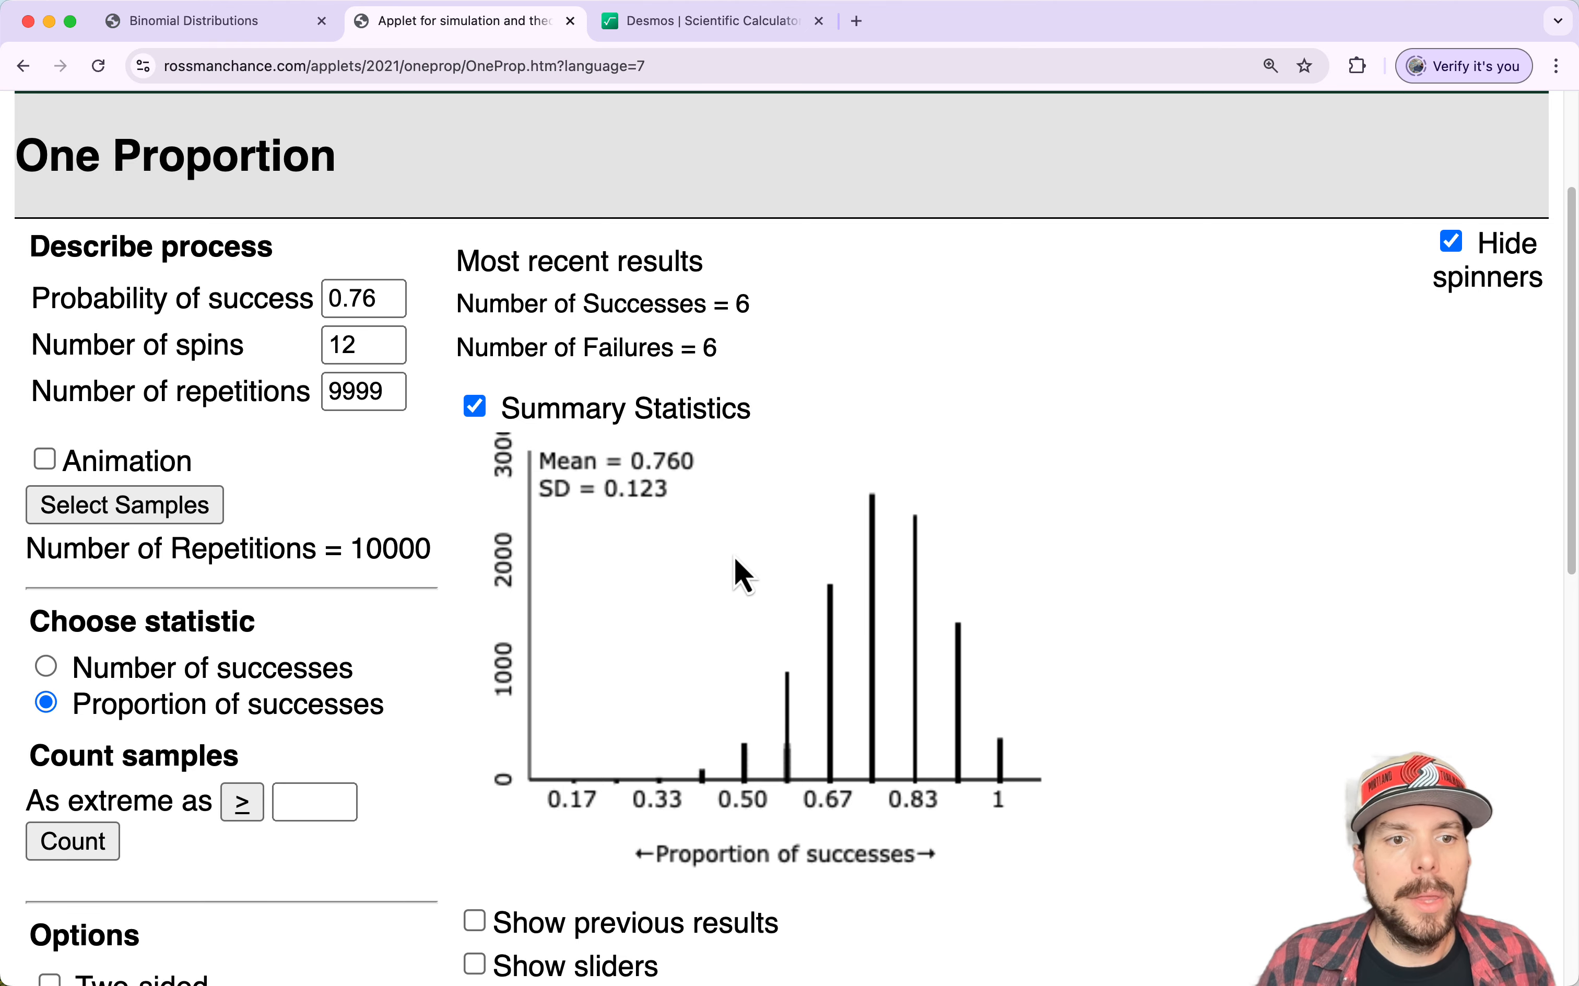
Highlight the number of successes option and make it the statistic shown for the simulation.
scroll(734, 558, down, 5)
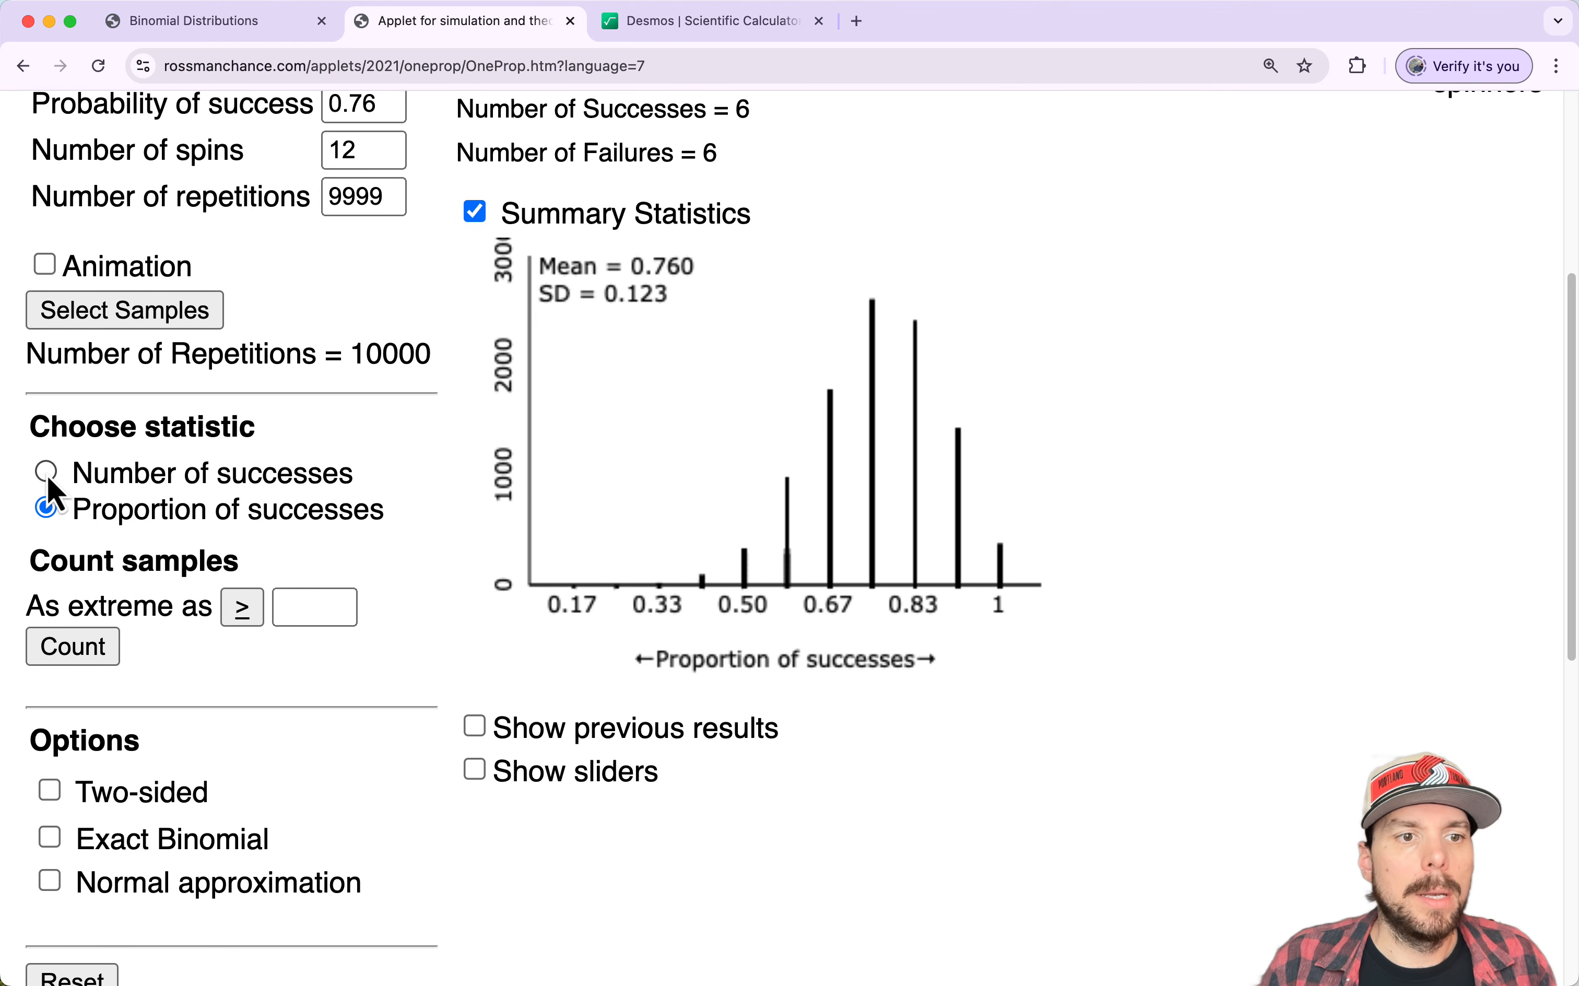
drag(83, 490, 346, 483)
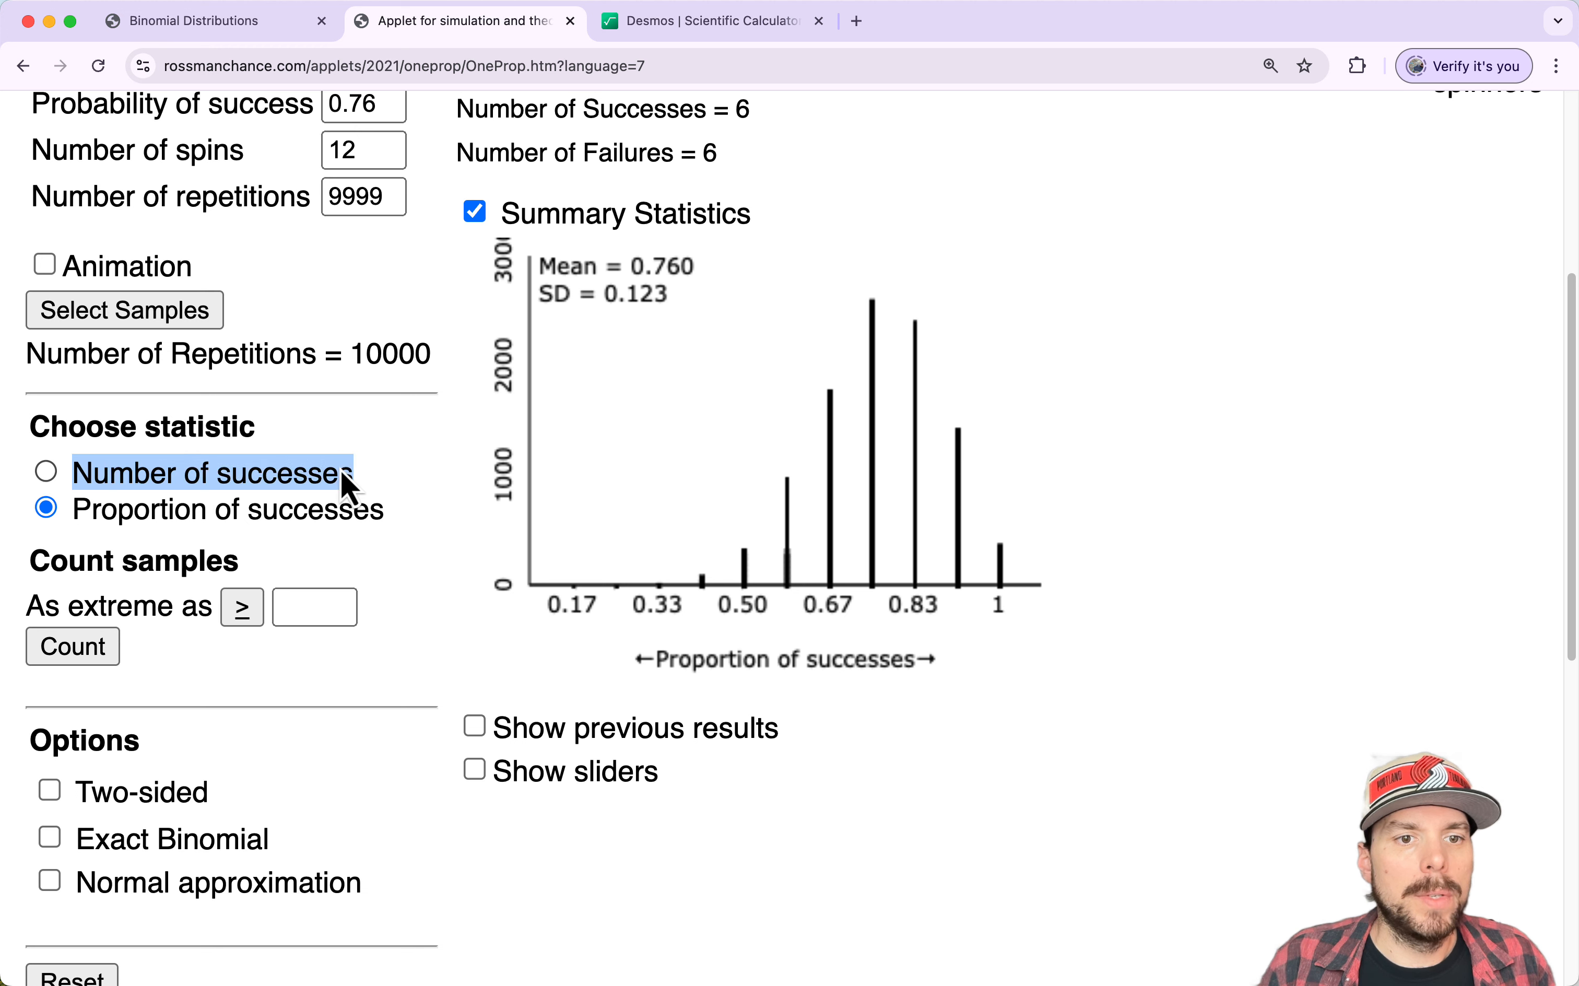
click(45, 474)
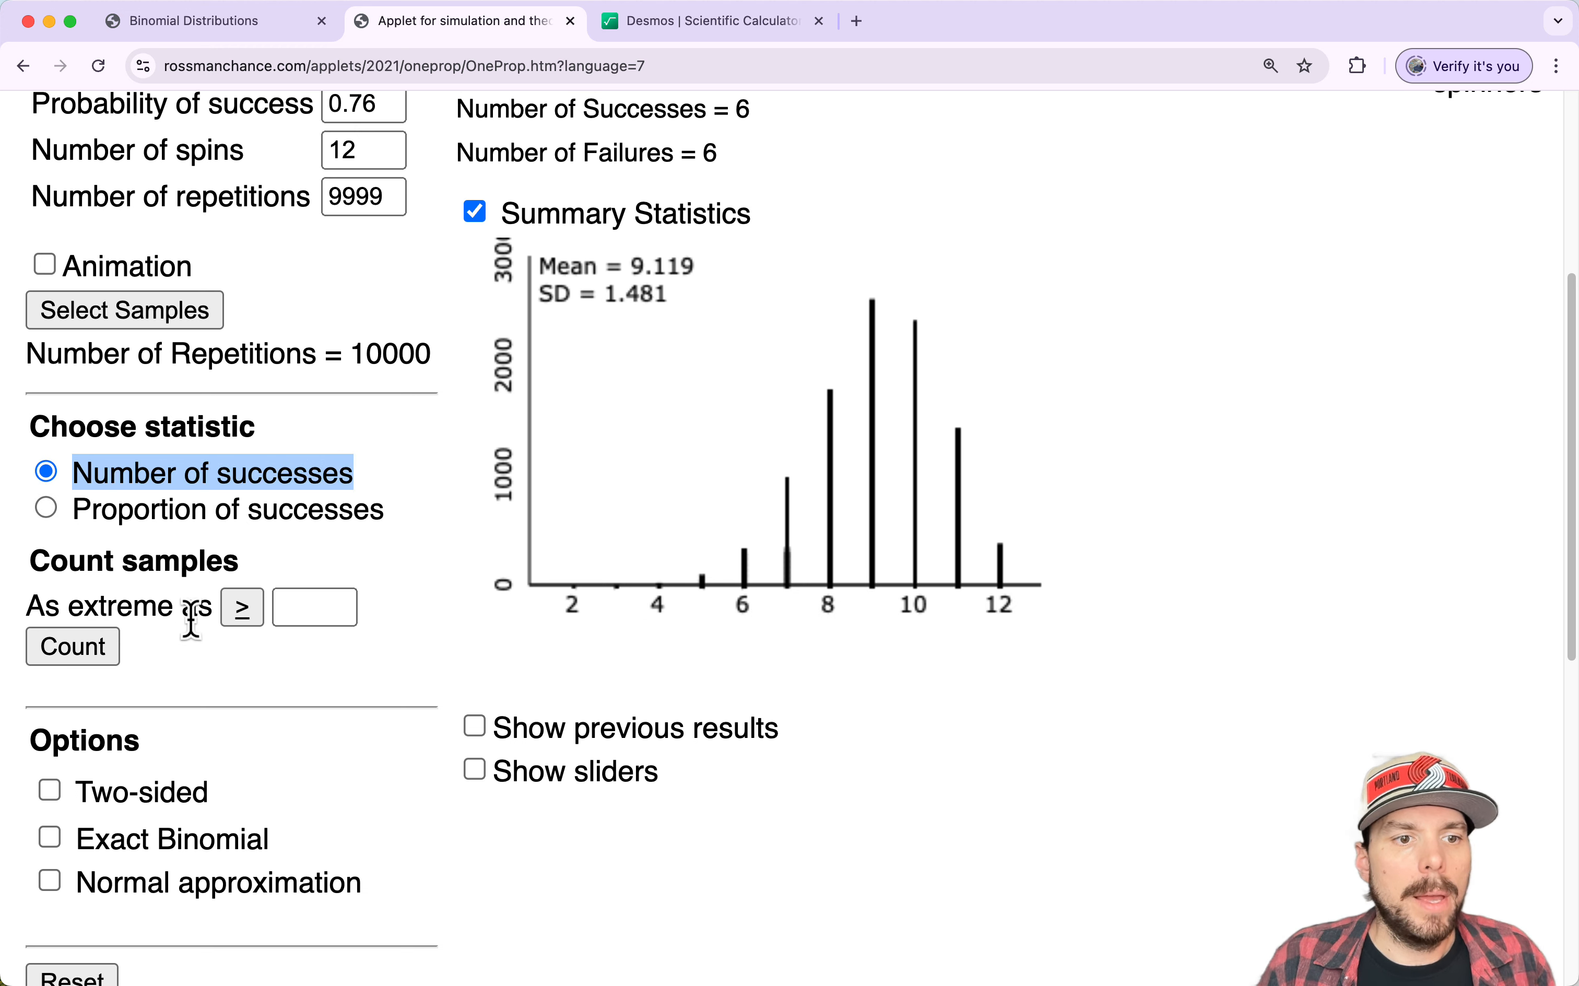
Count the simulated samples with a number of successes less than or equal to 6.
click(102, 562)
click(242, 607)
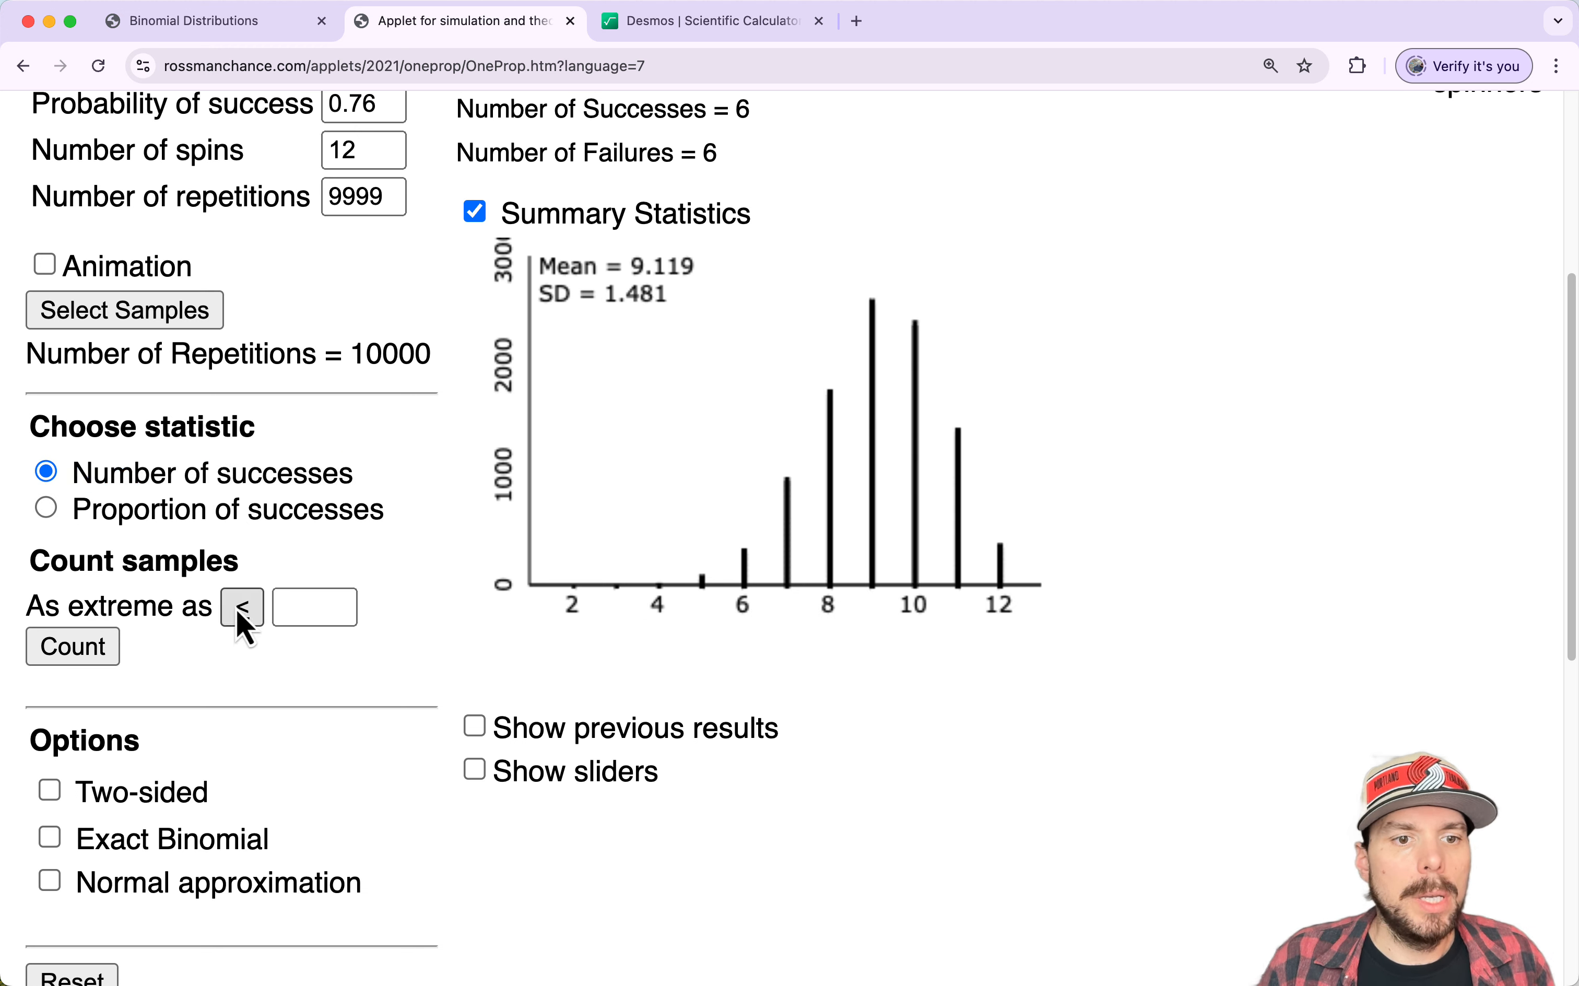
click(287, 607)
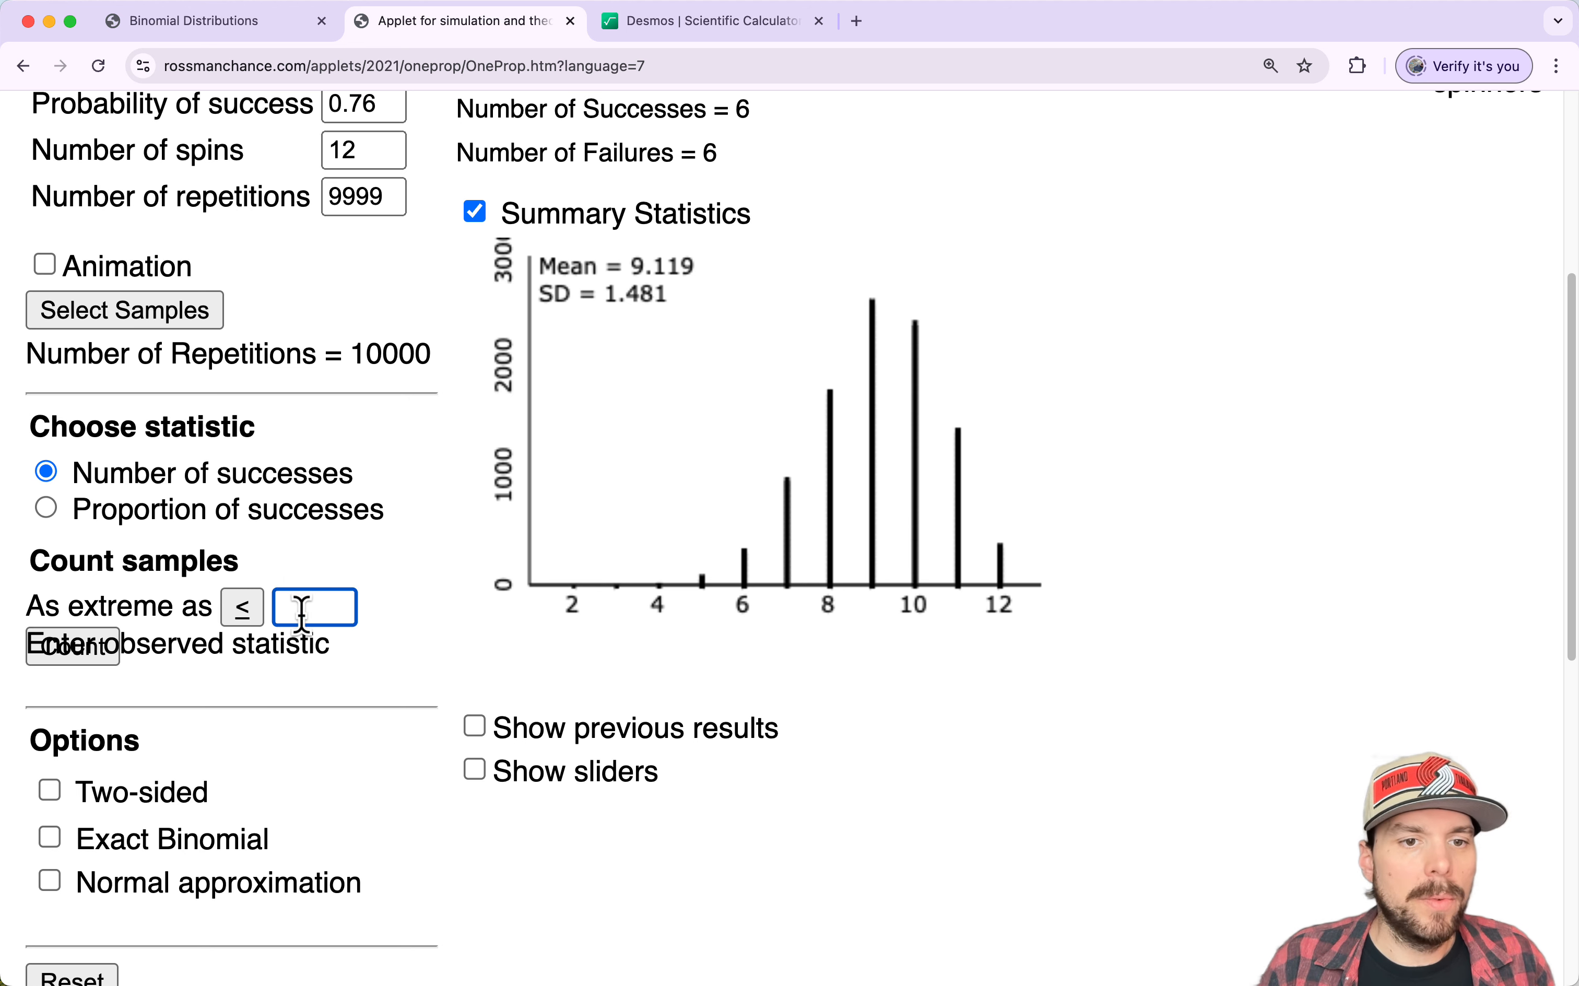
text(6)
key(Return)
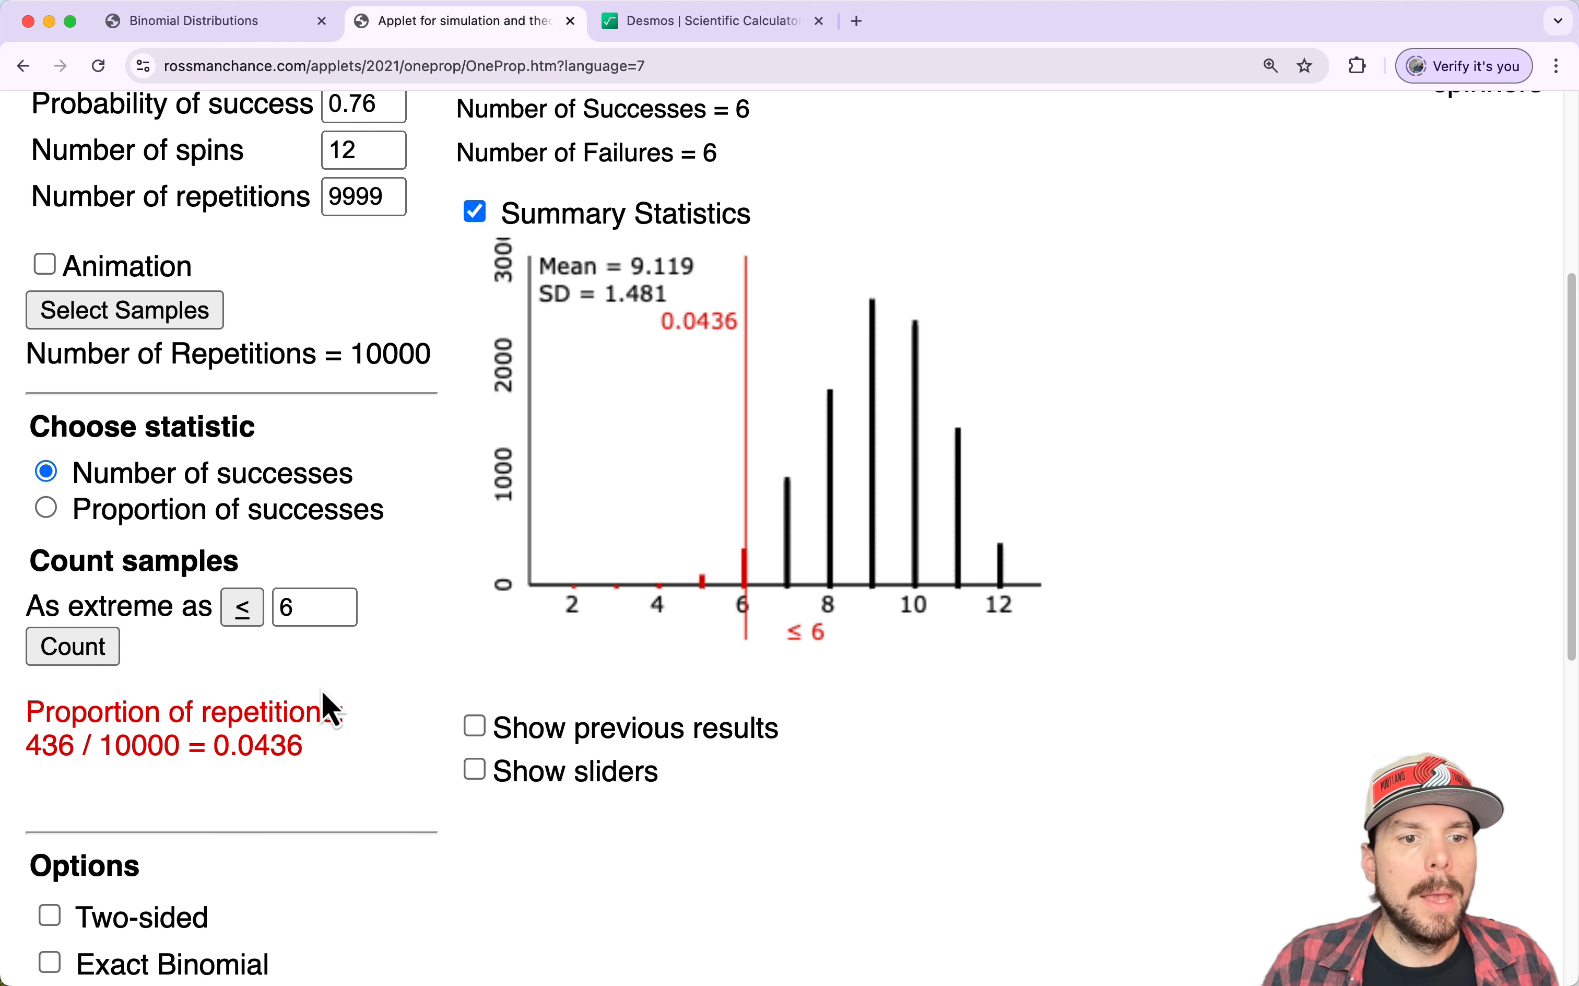
Highlight and examine the decimal proportion of repetitions in the sample count result.
drag(302, 747, 222, 750)
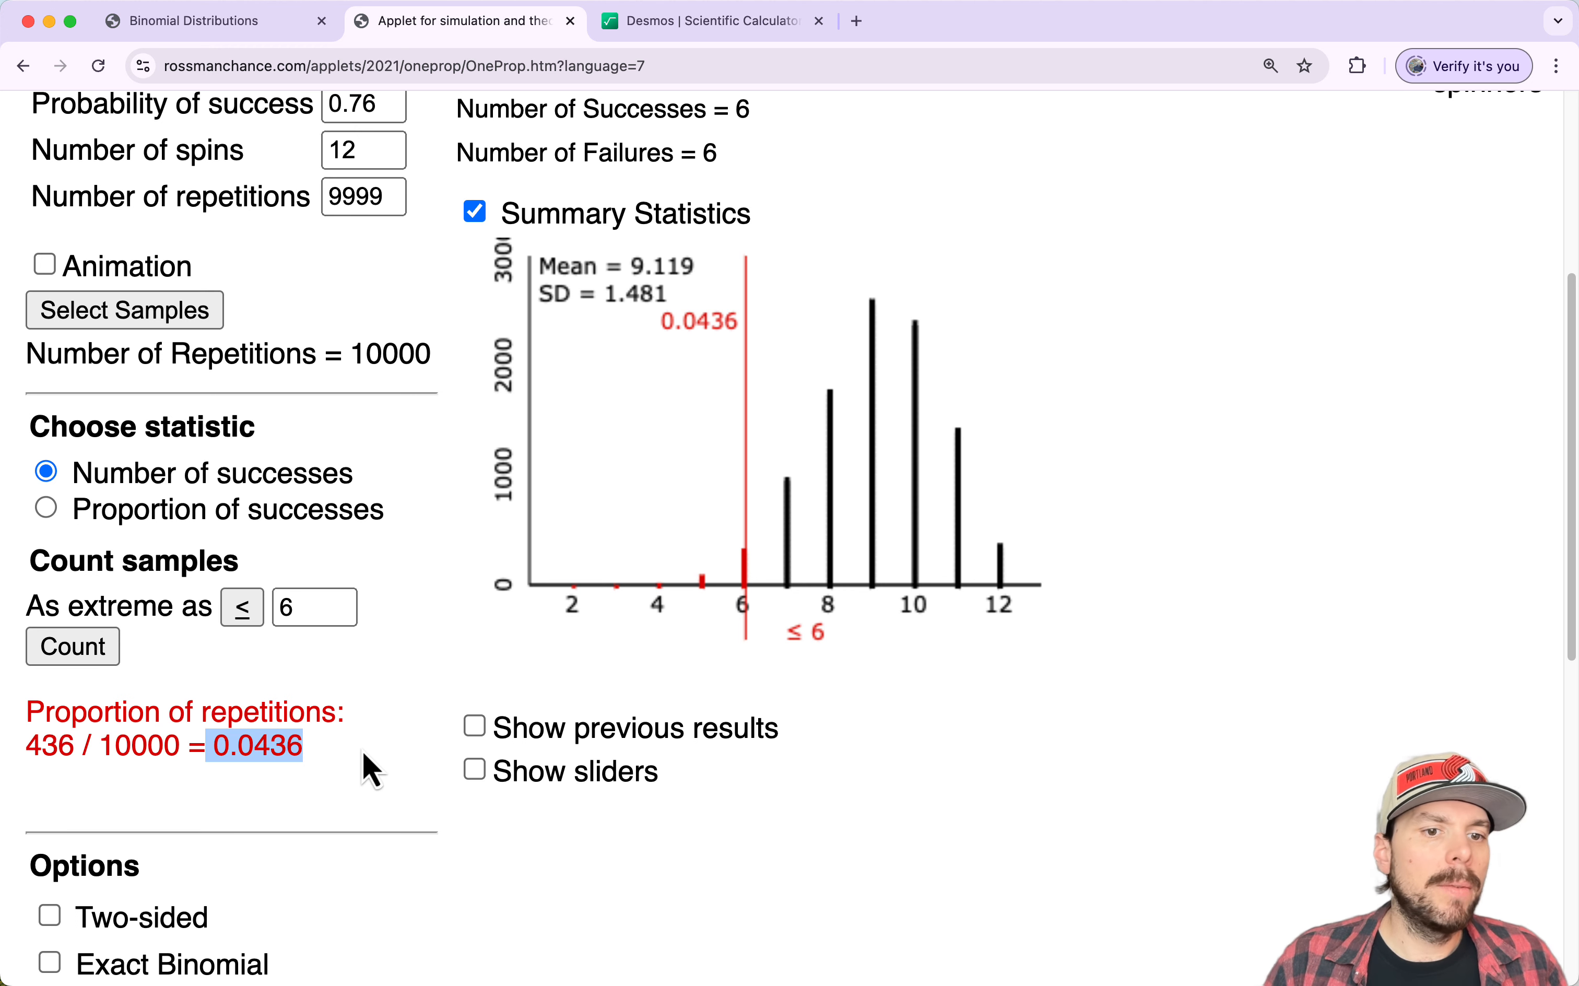
click(296, 747)
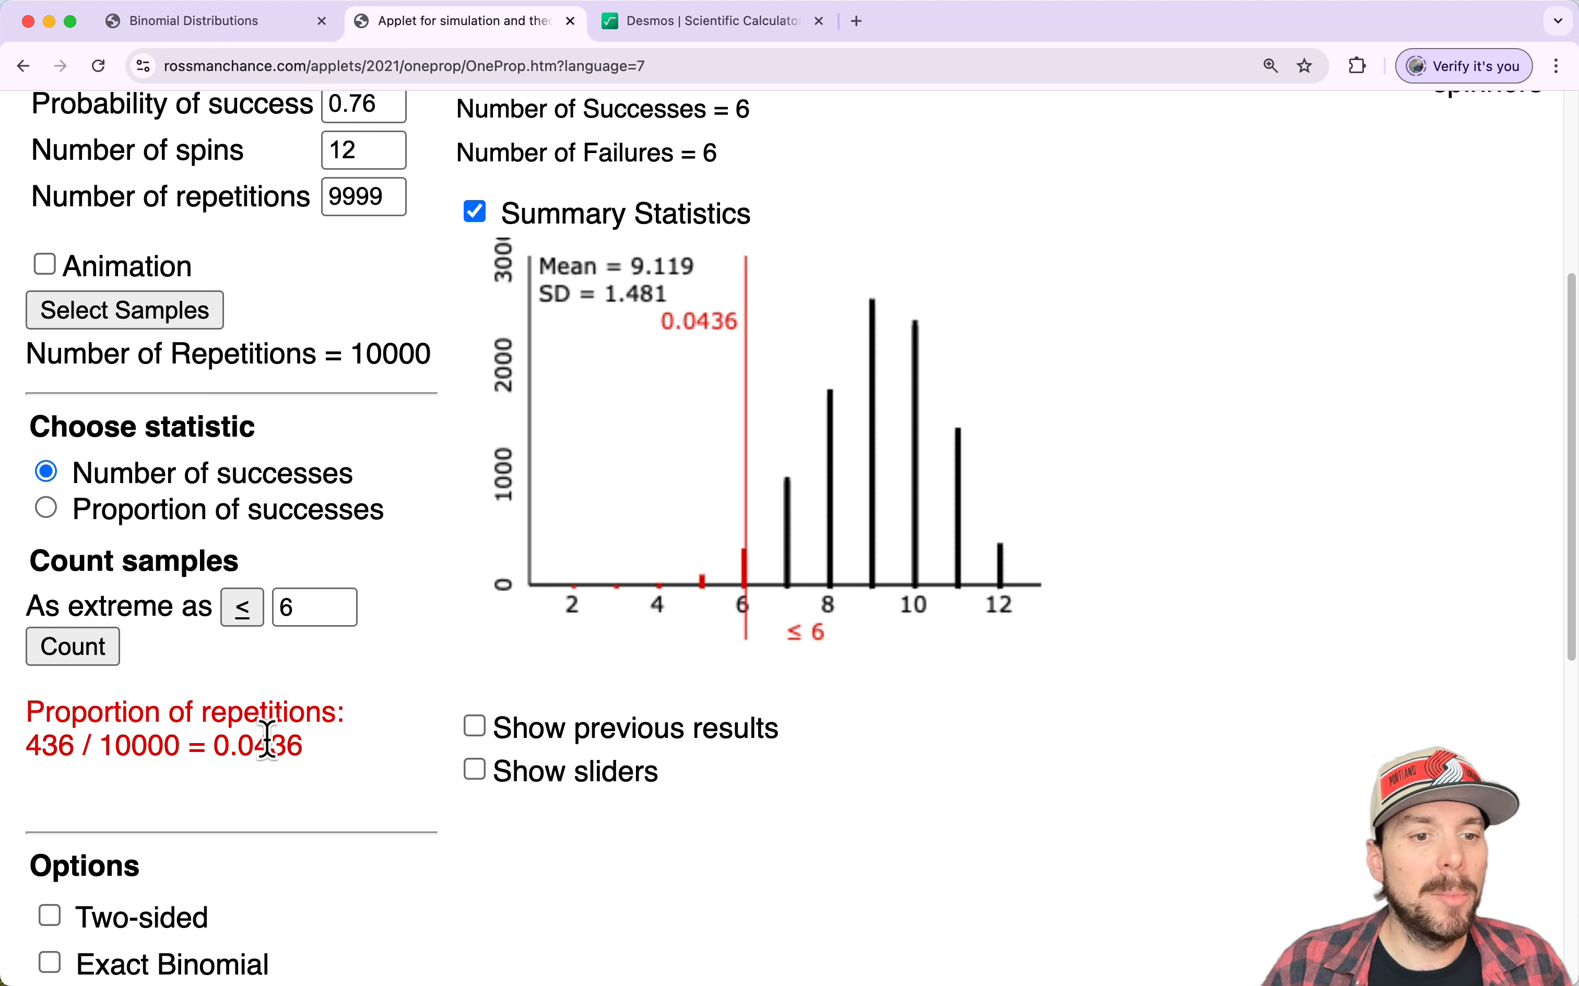
drag(318, 750, 231, 748)
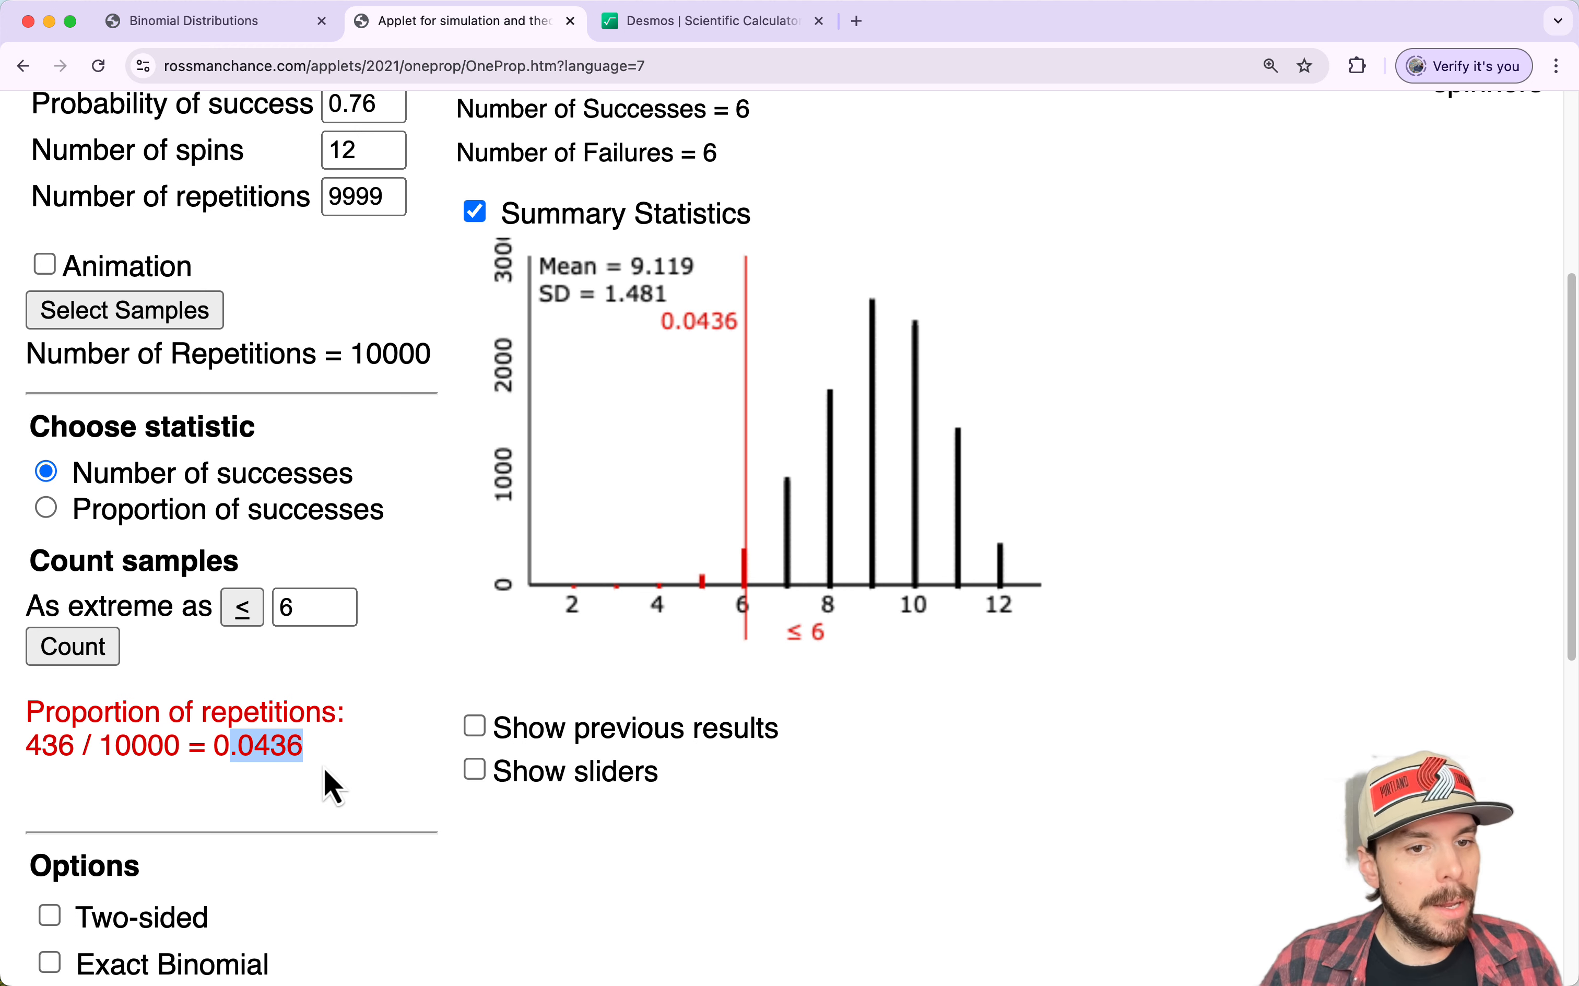
click(312, 745)
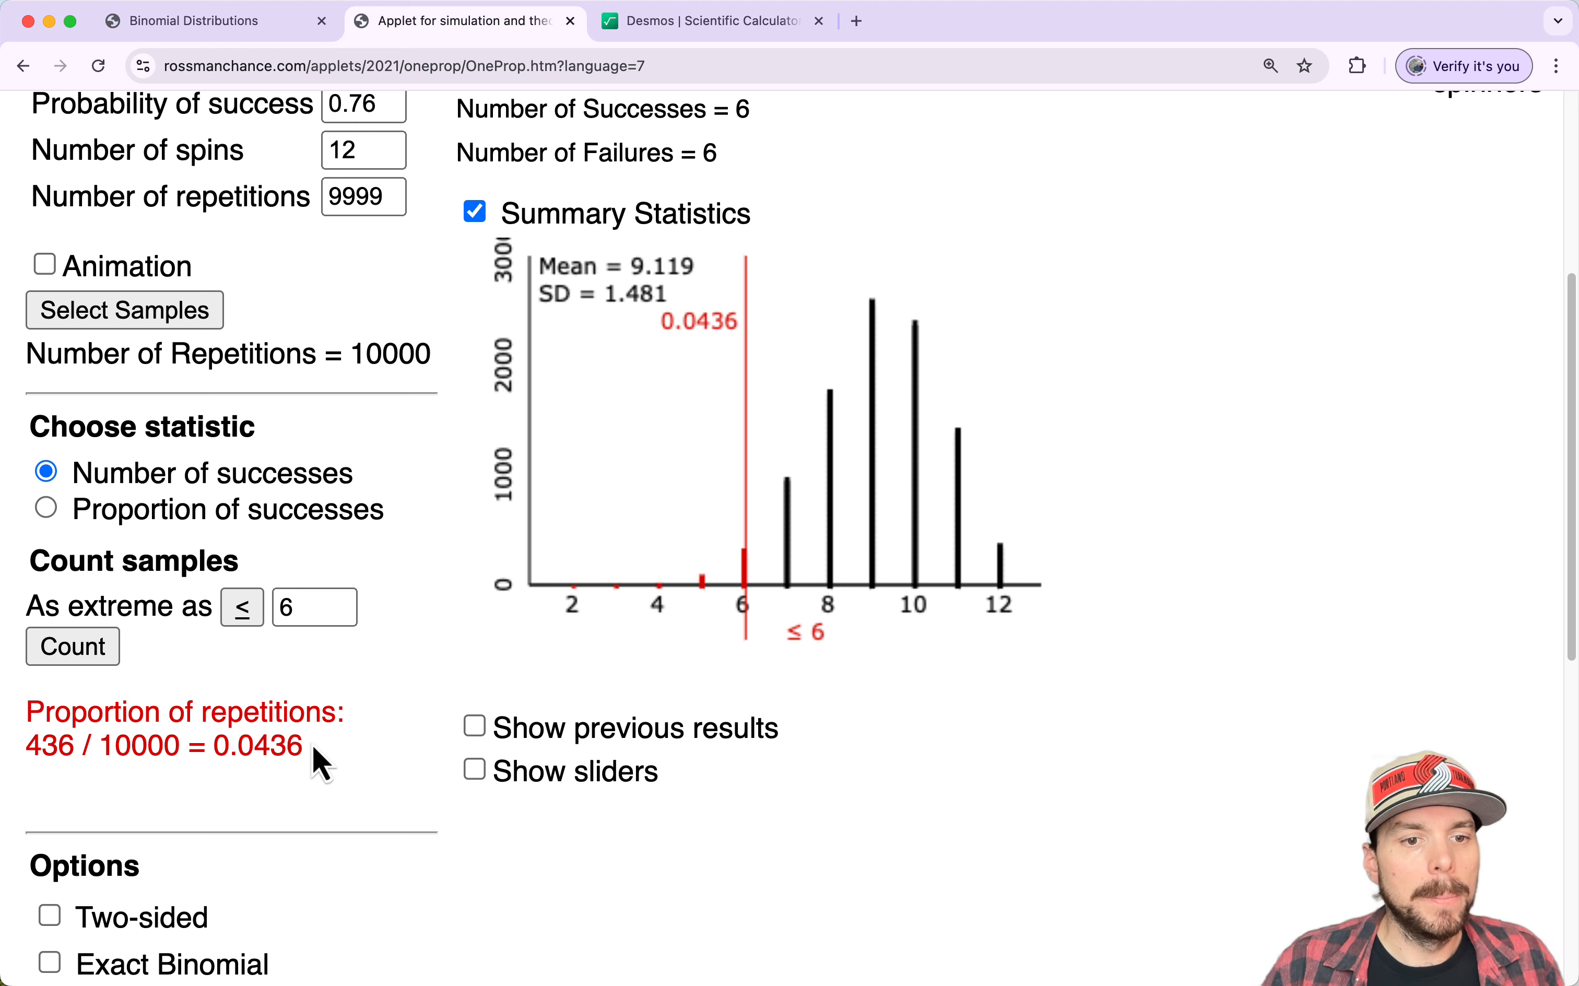
drag(310, 751, 218, 758)
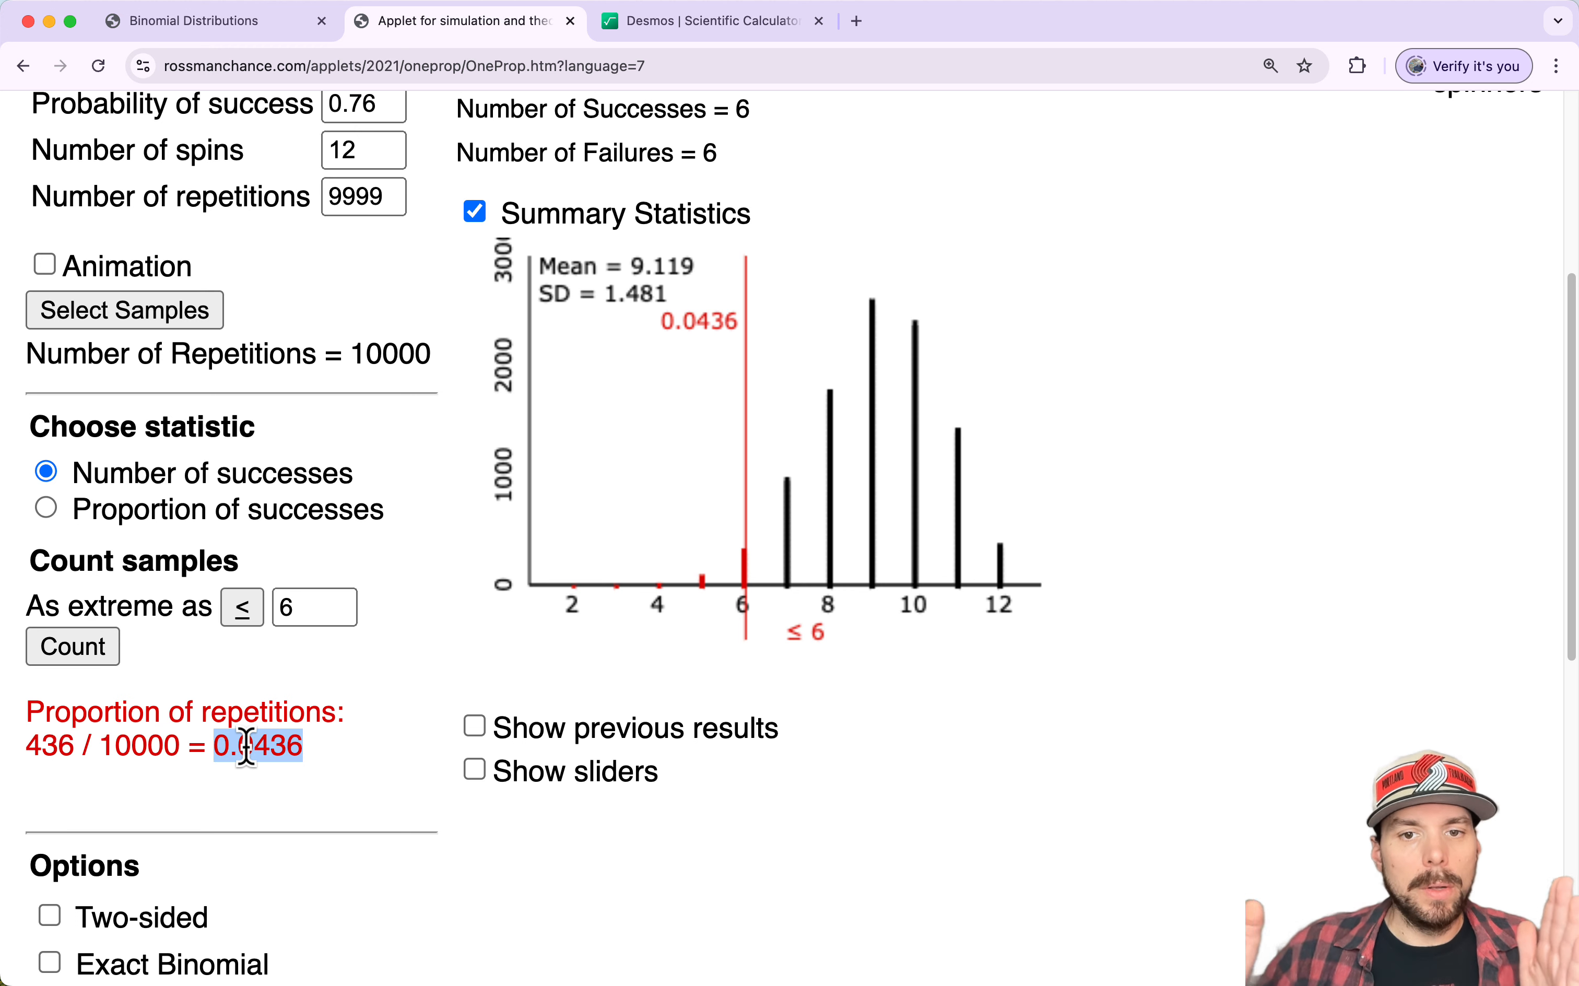